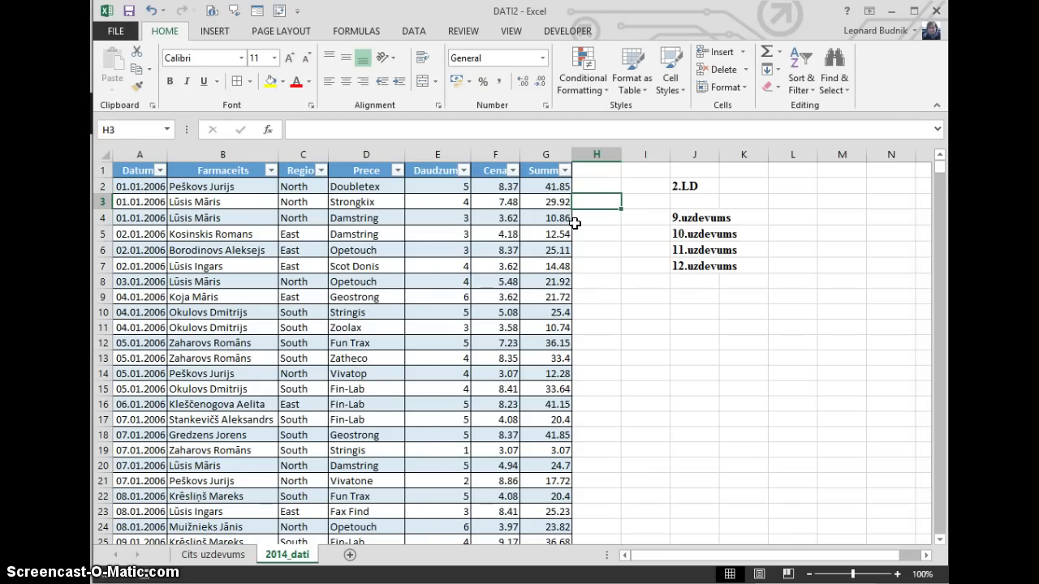
Rename the data table on the 2014_dati sheet to Dati.
left_click(449, 325)
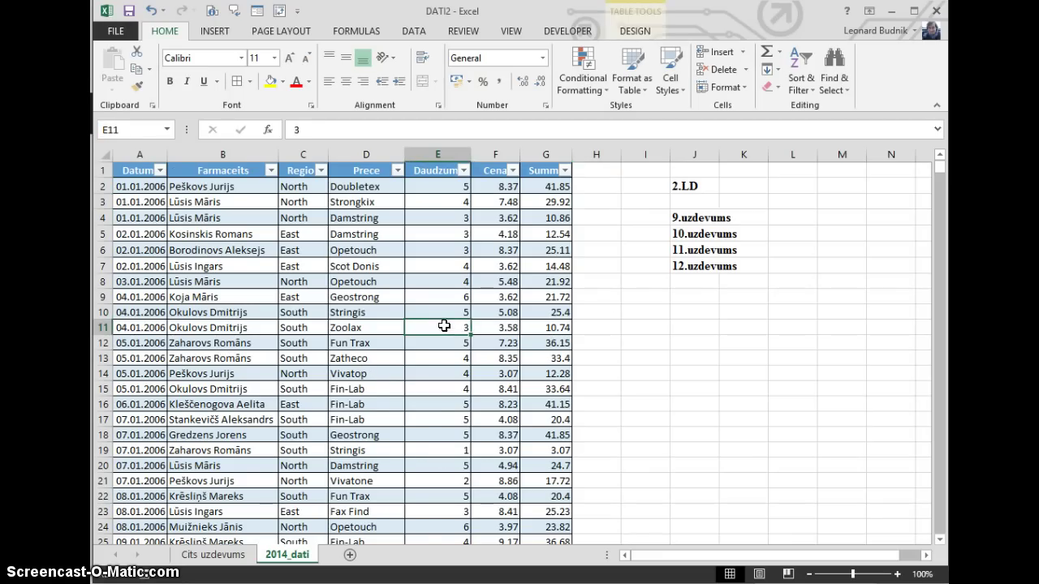
left_click(641, 33)
left_click(141, 72)
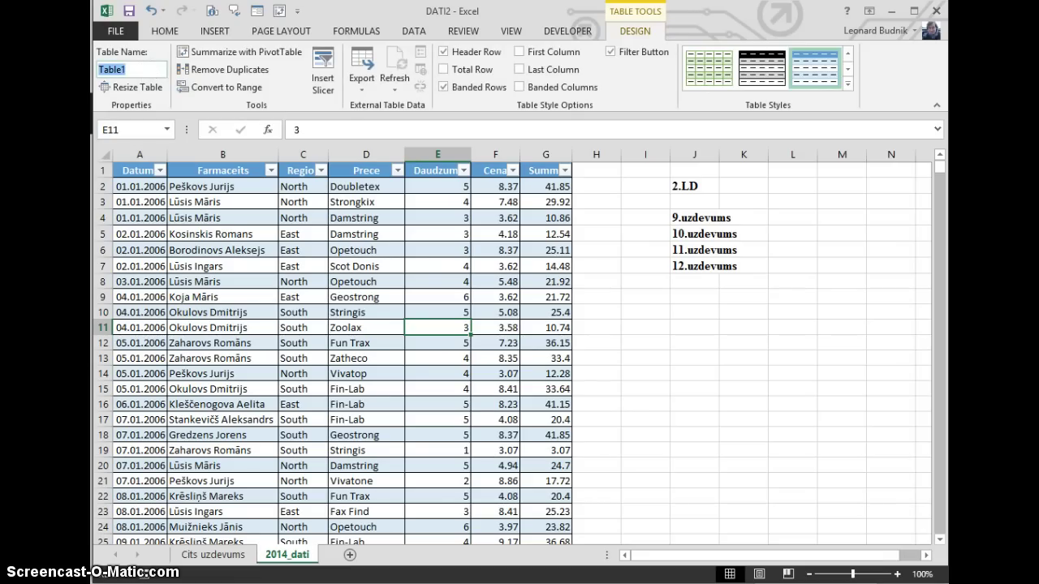
type("Dati")
left_click(397, 404)
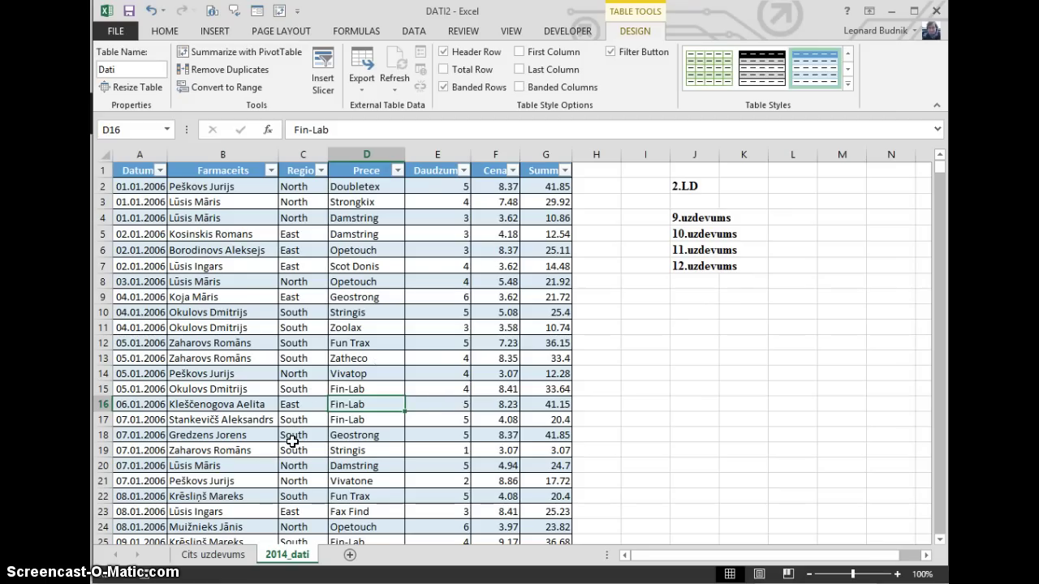
Examine the existing pivot table on Cits uzdevums, its source data on 2014_dati, and the task 9 (Group) description in the LD2.pdf browser window.
left_click(224, 557)
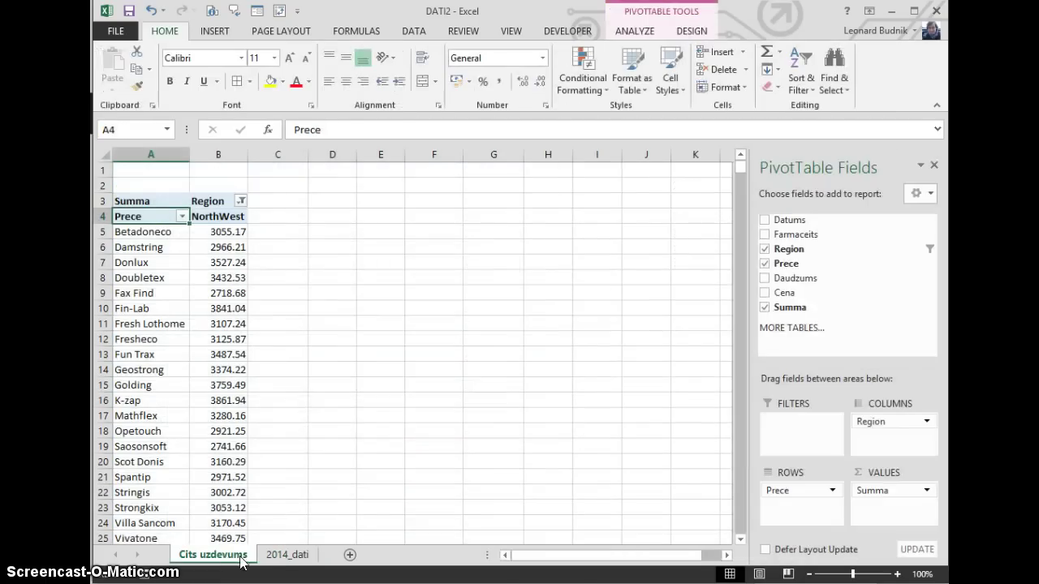
left_click(278, 556)
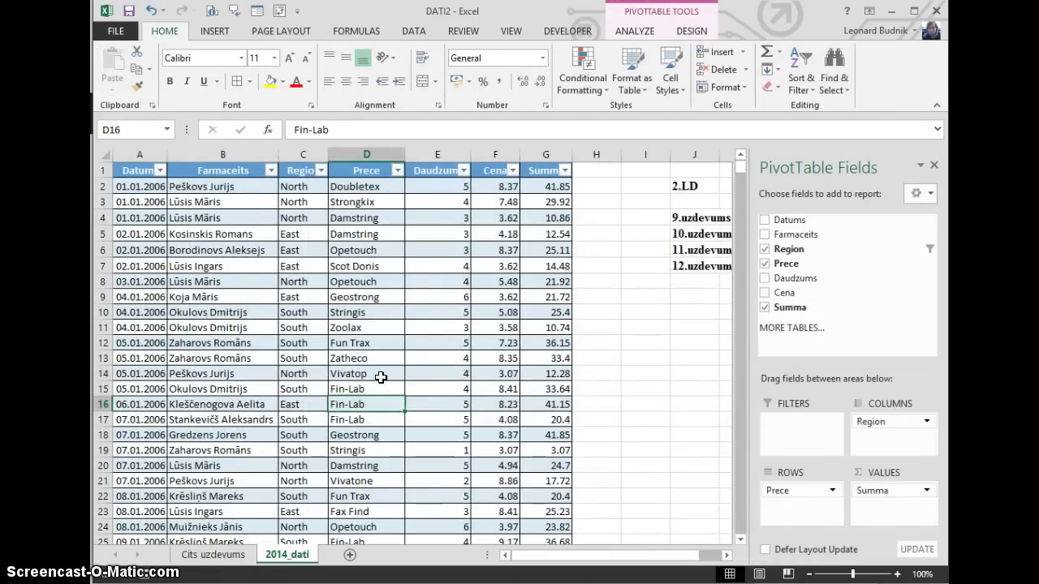
left_click(224, 555)
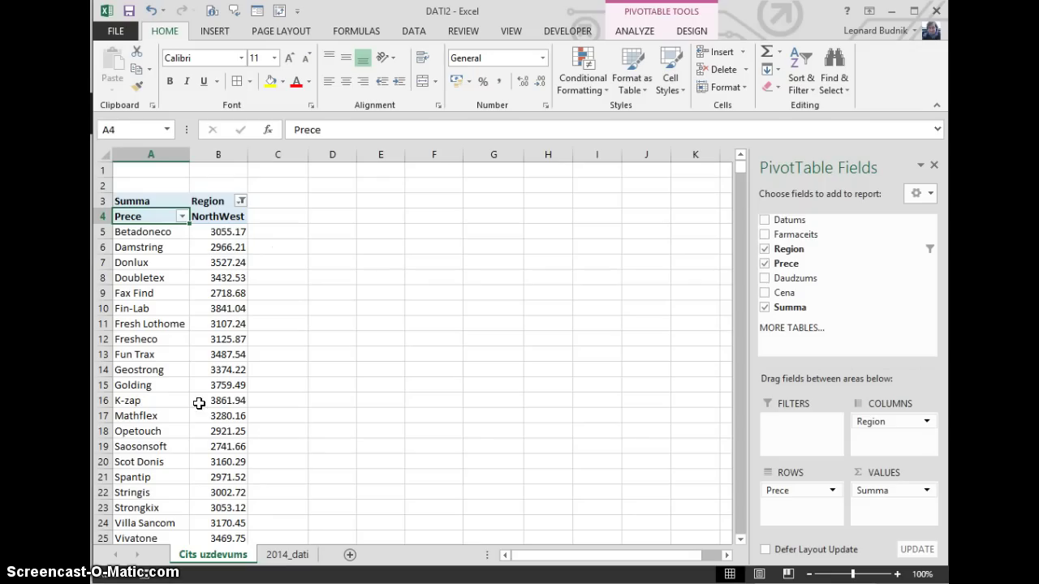
left_click(217, 217)
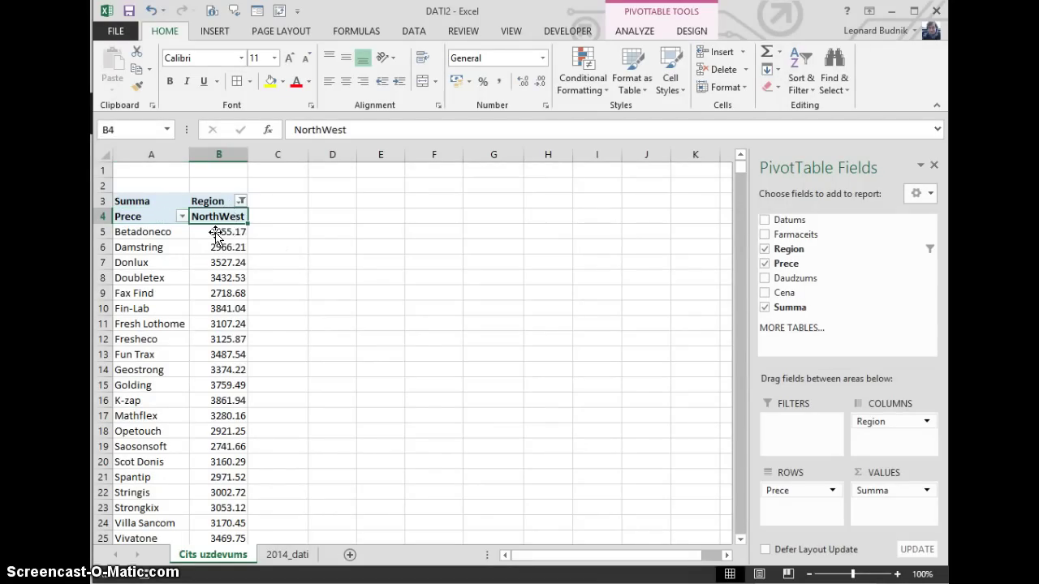
left_click(288, 555)
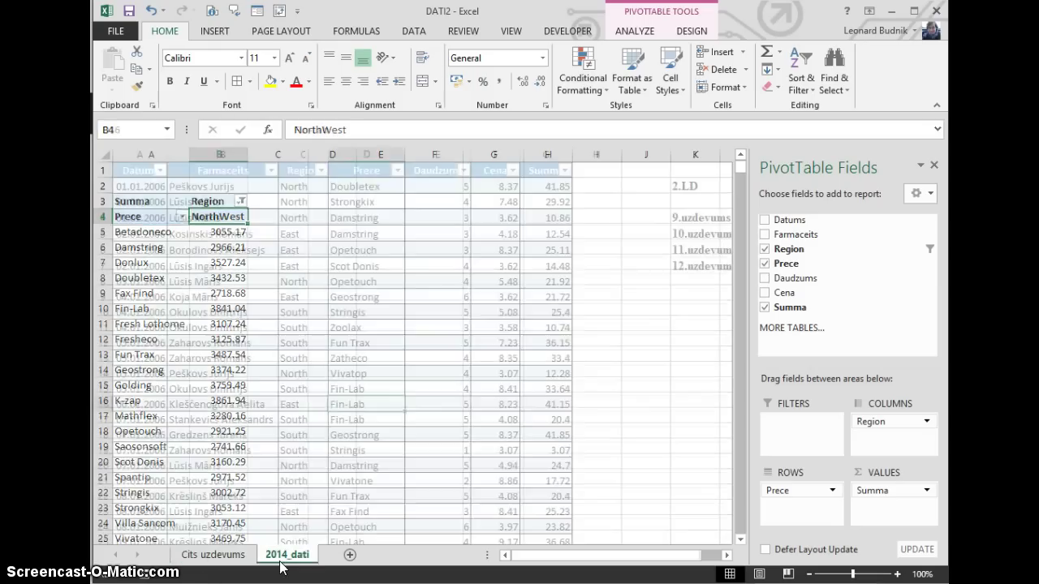
left_click(262, 327)
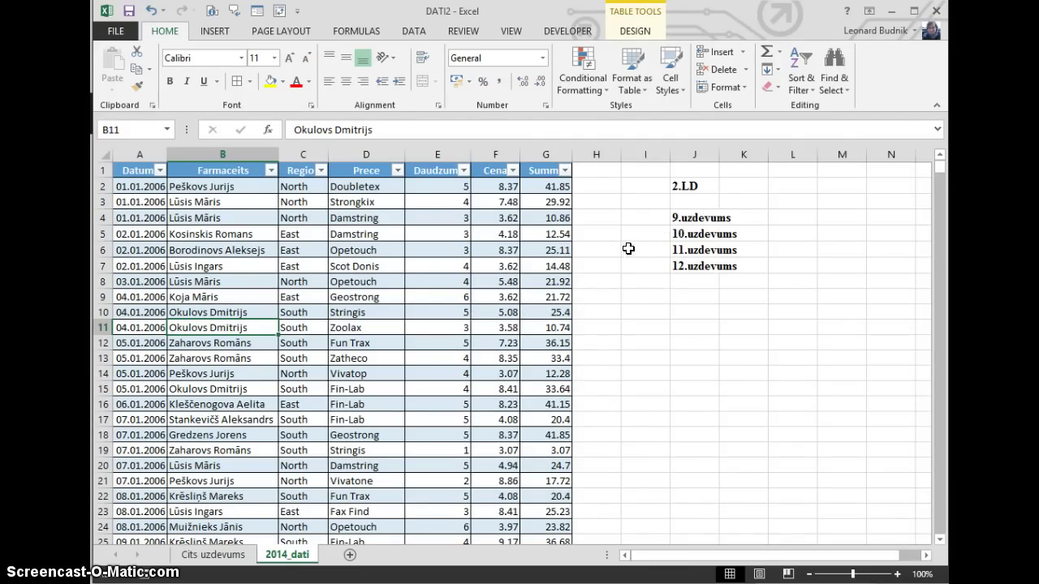
key("alt+Tab")
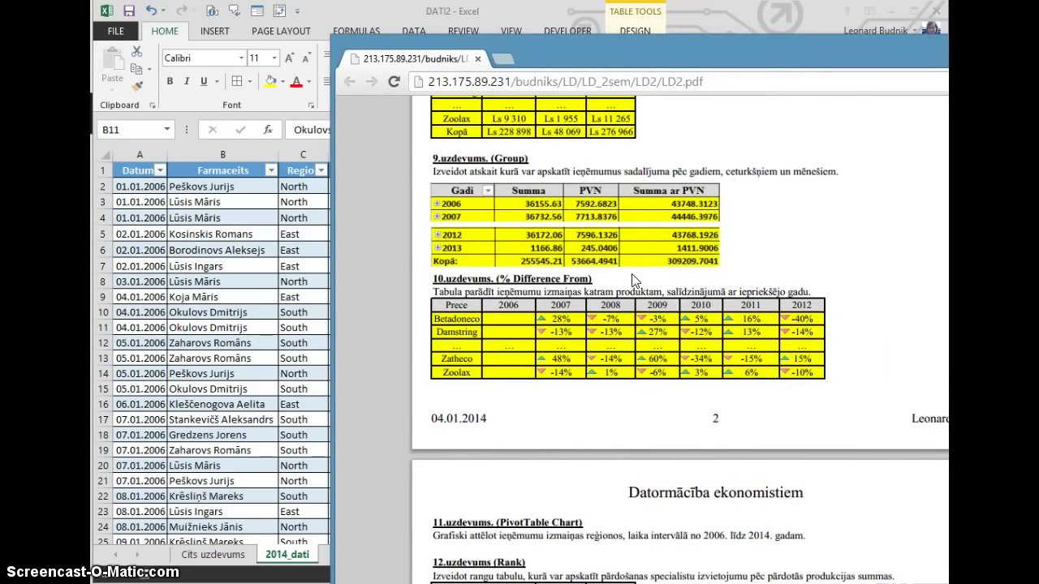
key("alt+Tab")
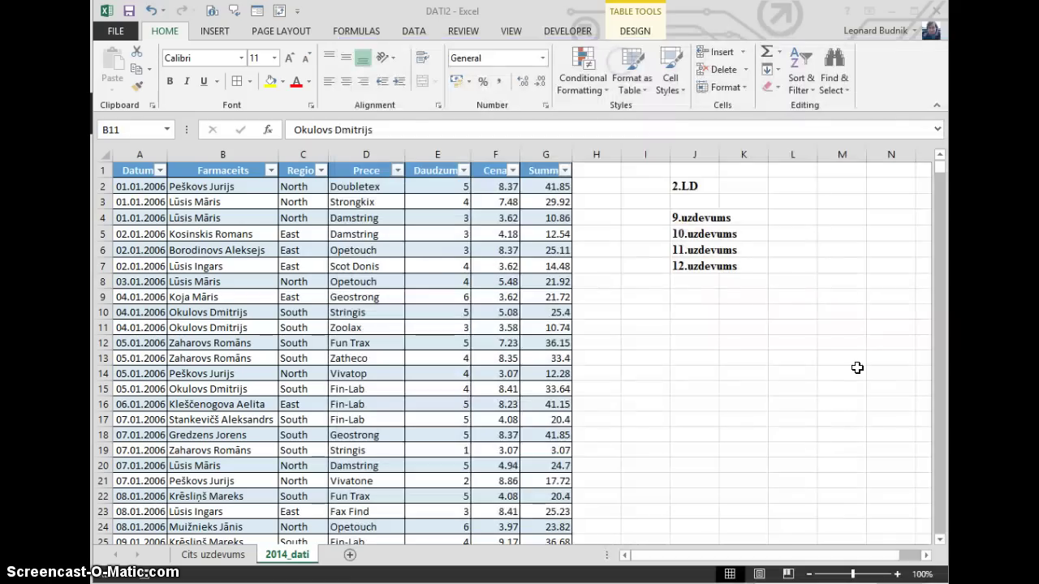
Insert a PivotTable based on the Dati table in a new worksheet.
left_click(380, 326)
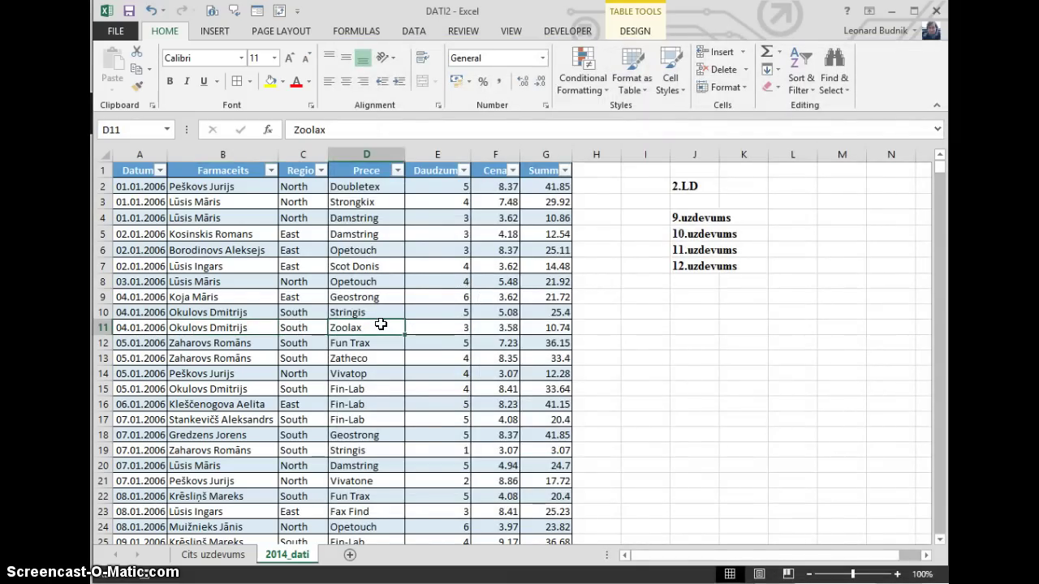
key("alt")
key("n")
key("v")
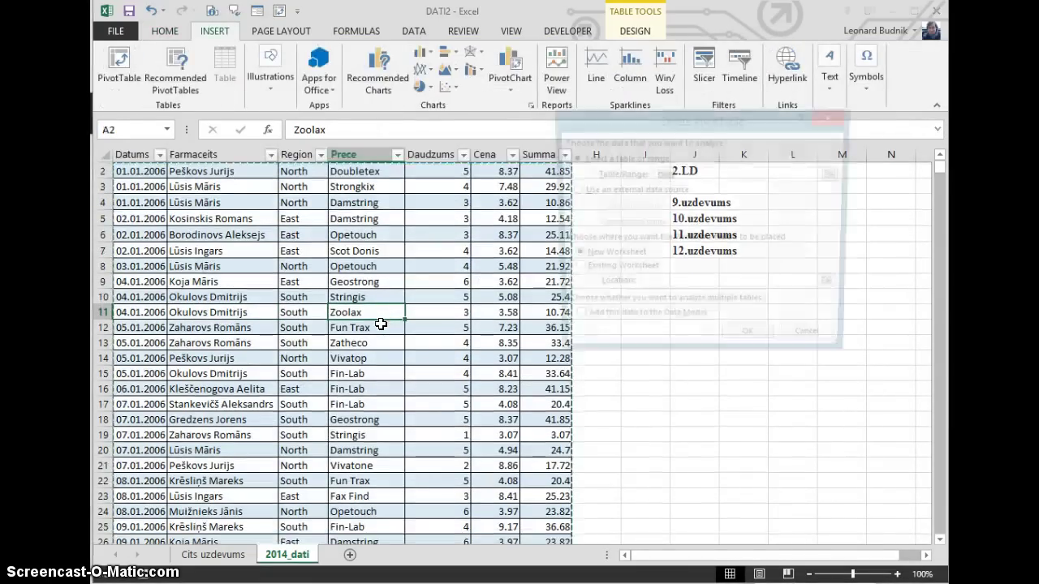
key("Return")
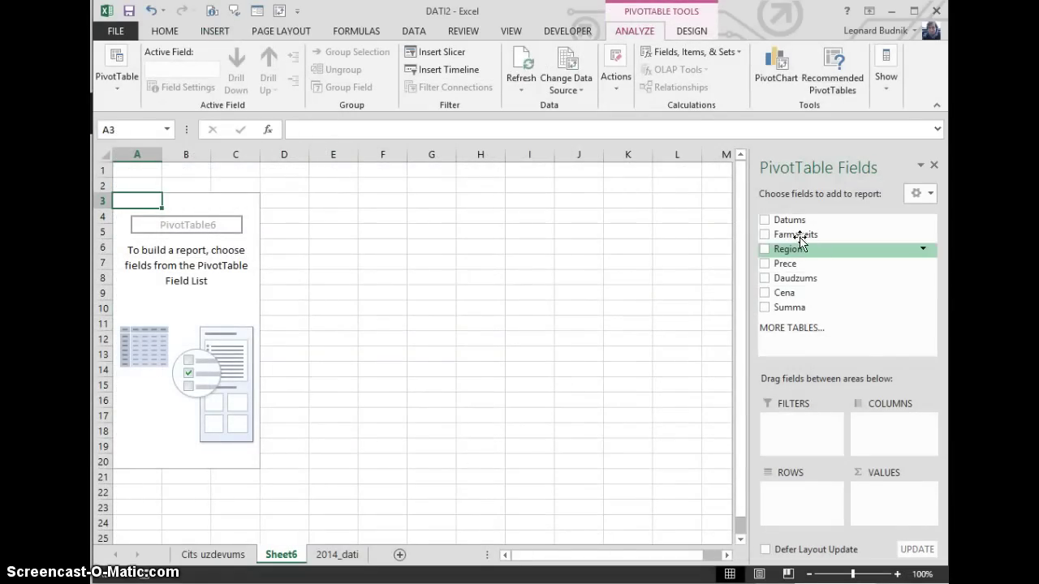
Add the Datums field to the pivot table's rows and try to group the dates.
left_click_drag(791, 220, 806, 515)
left_click(130, 307)
right_click(136, 309)
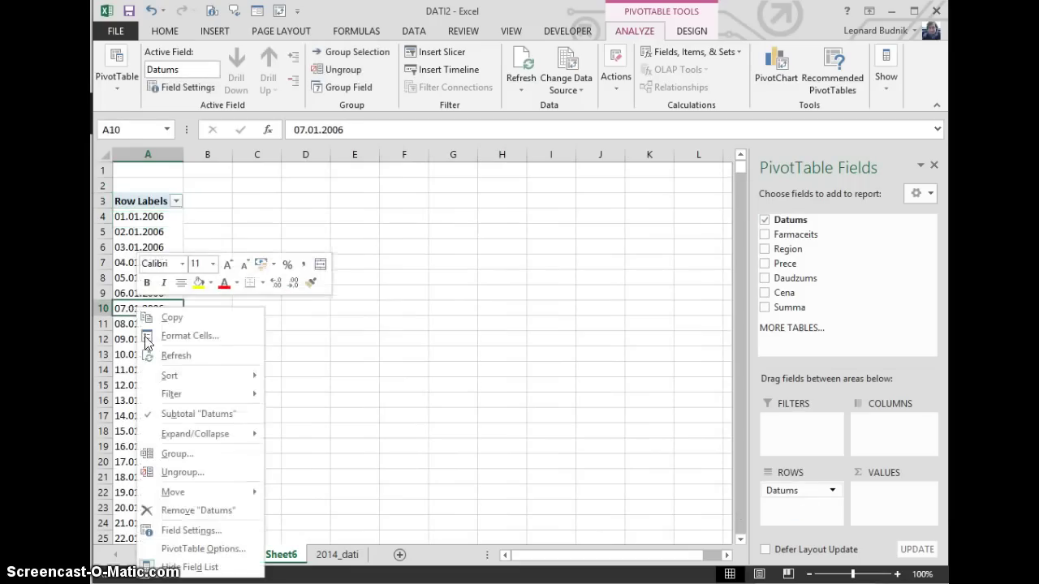
left_click(183, 462)
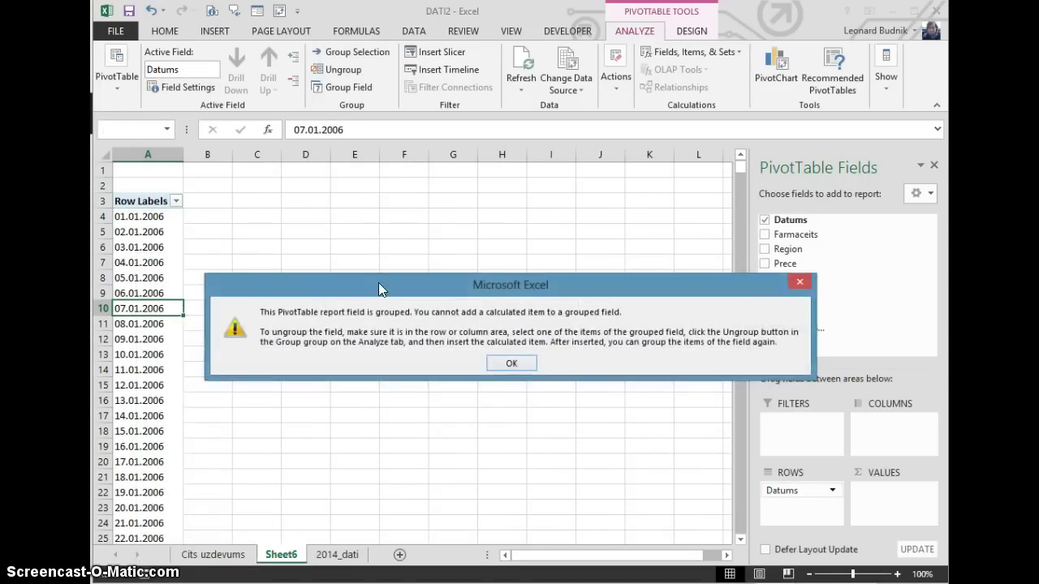
left_click_drag(368, 278, 330, 227)
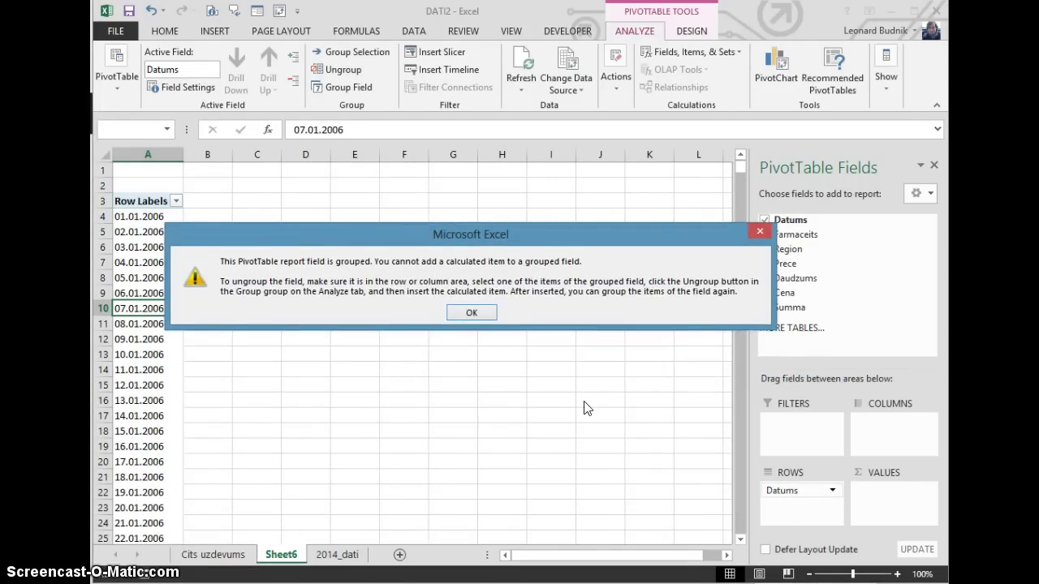
left_click(471, 312)
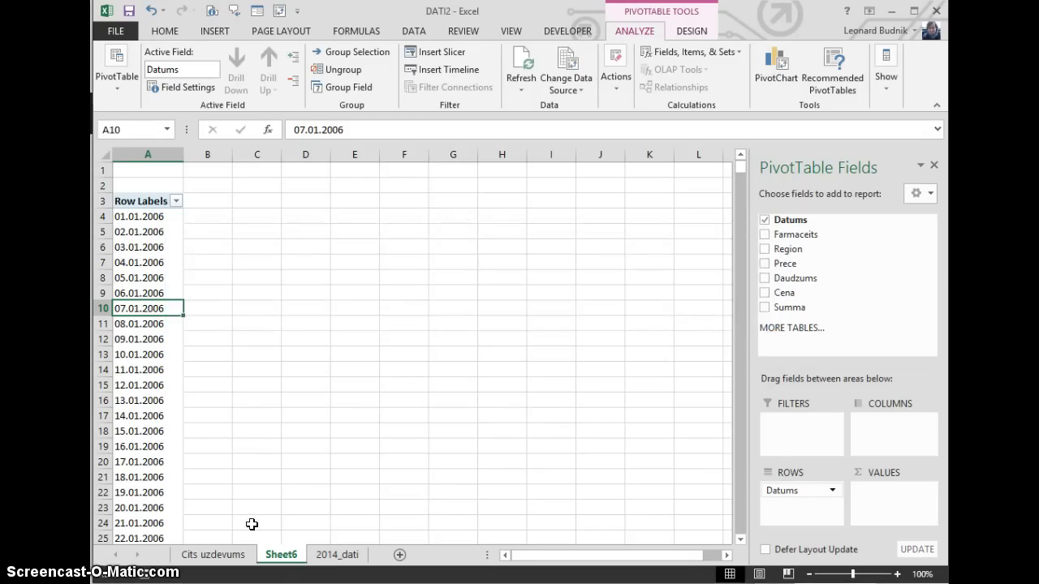
Delete the Sheet6 worksheet that holds the new pivot table.
left_click(214, 555)
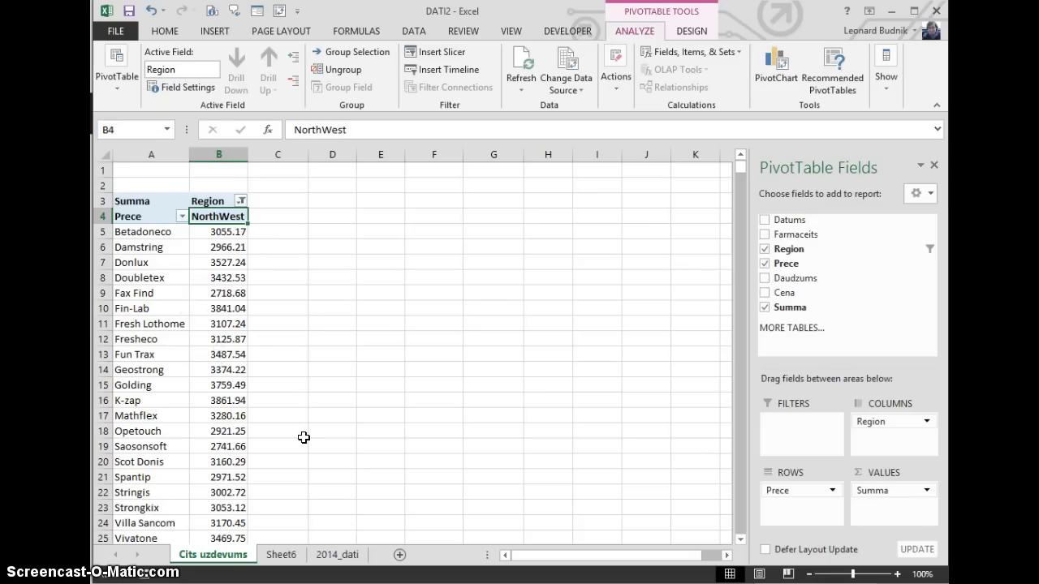
left_click(331, 555)
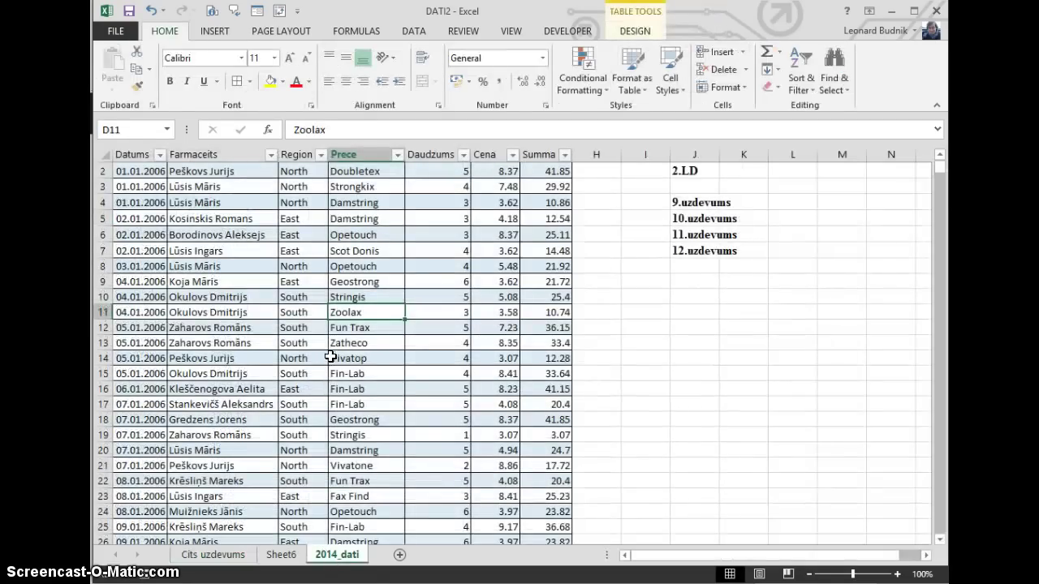
scroll(331, 357, "up", 1)
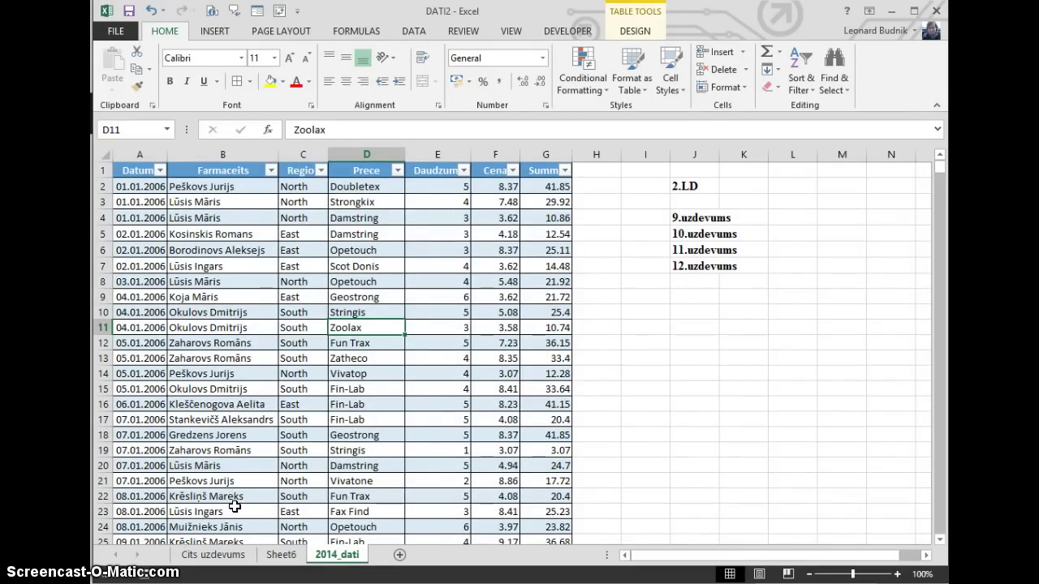
left_click(281, 554)
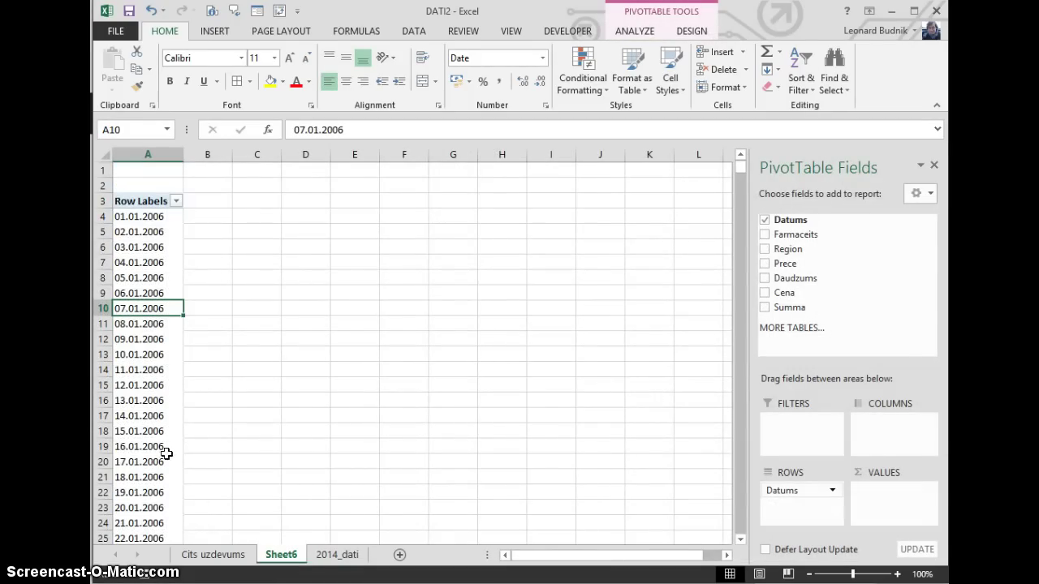
right_click(290, 557)
left_click(338, 400)
left_click(479, 353)
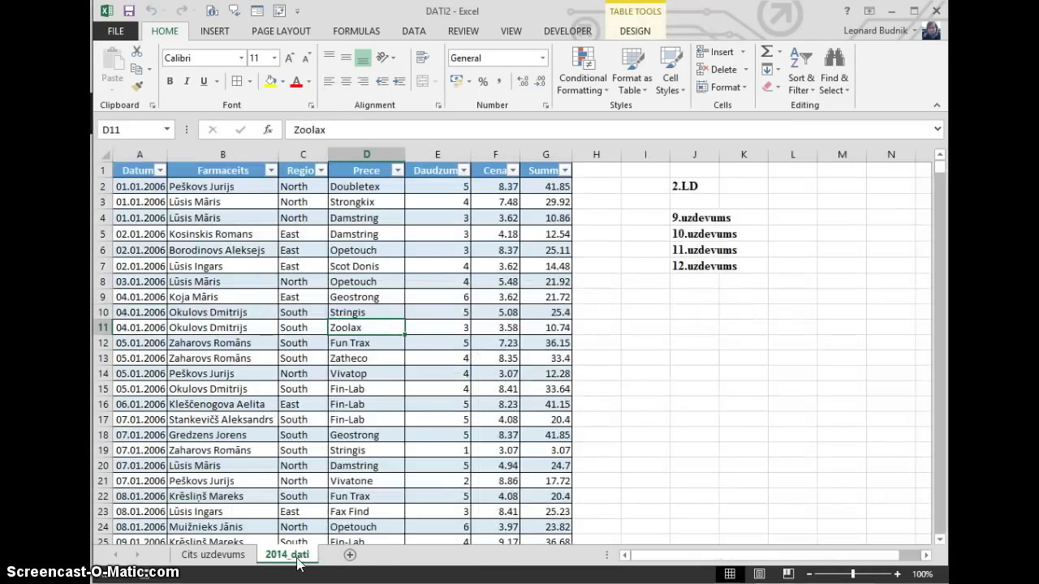
left_click(291, 371)
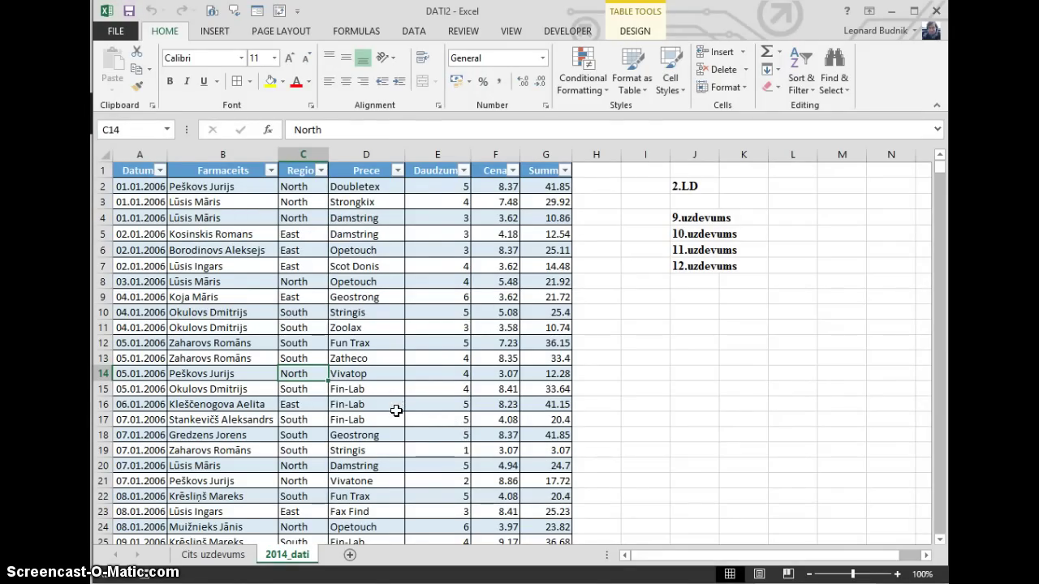
left_click(297, 12)
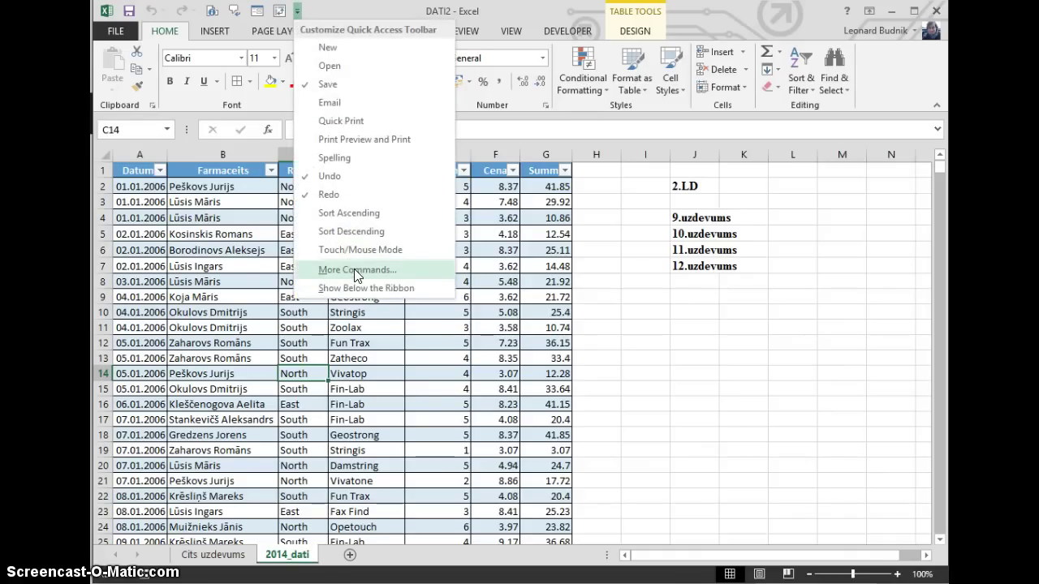
left_click(271, 335)
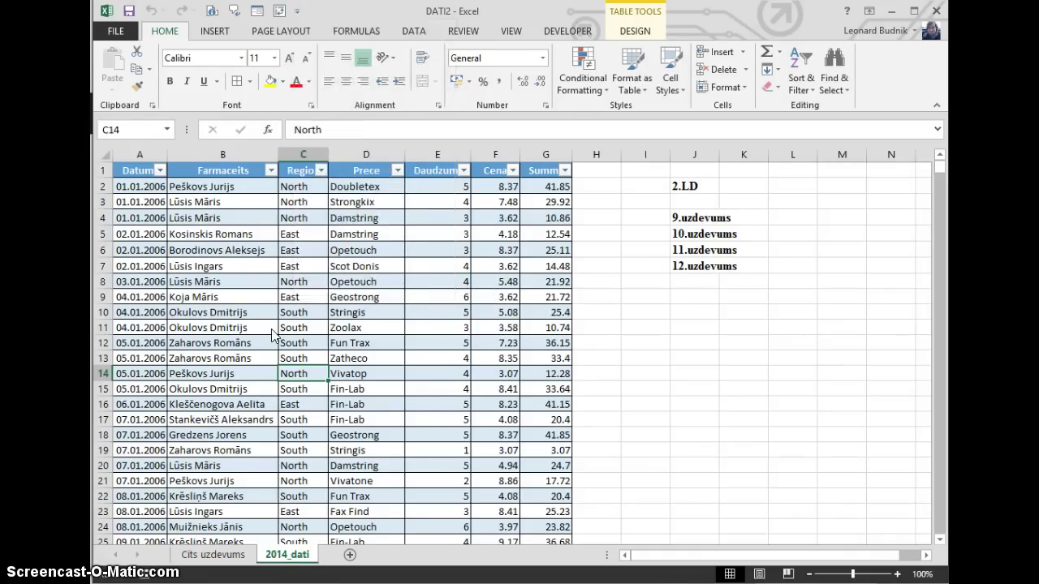
Start the PivotTable and PivotChart Wizard from the data table, with a Microsoft Excel list or database as source and PivotTable as report type.
left_click(303, 311)
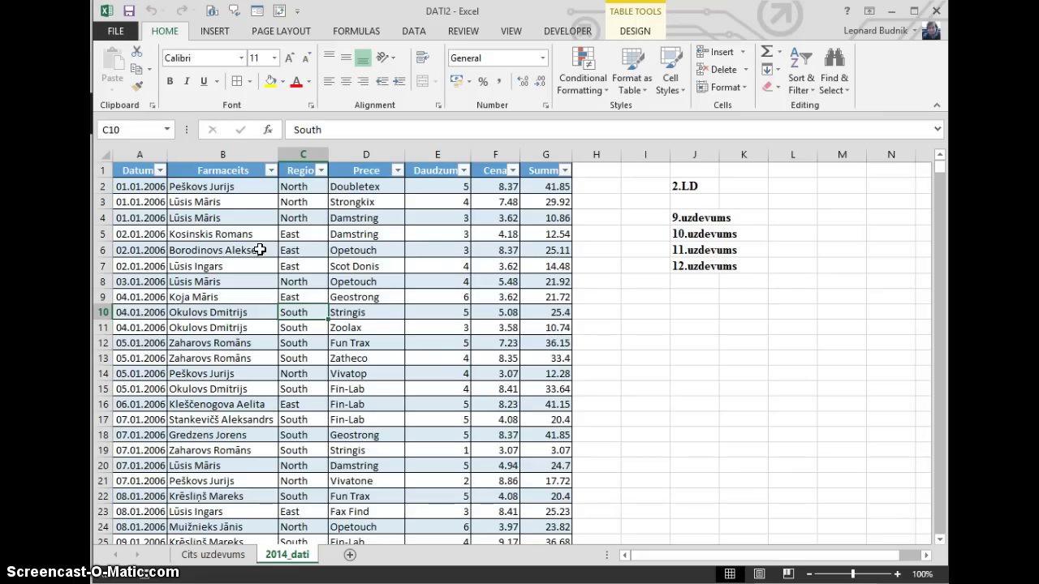
key("alt+d")
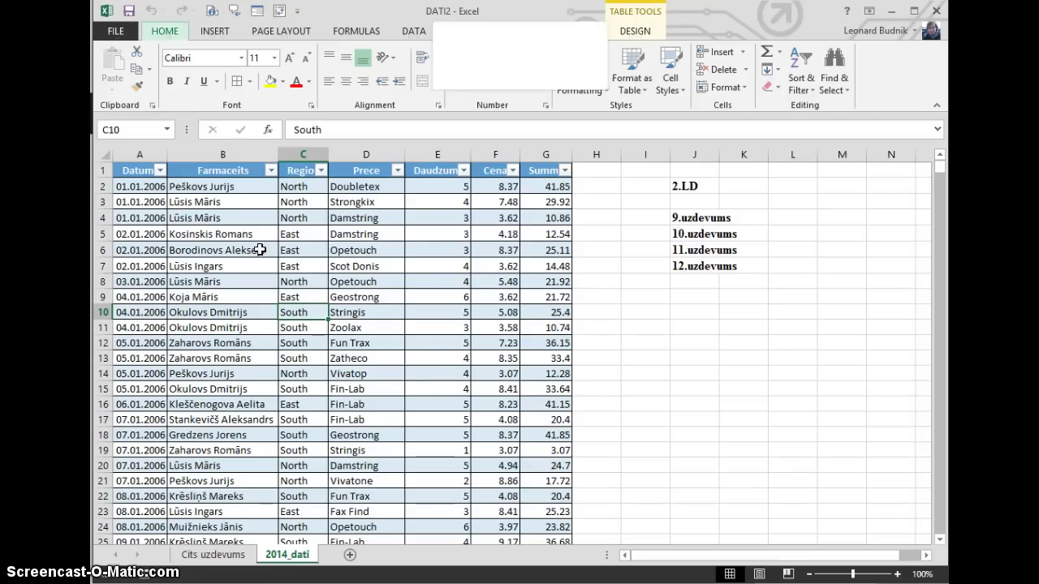
key("p")
left_click_drag(680, 116, 418, 121)
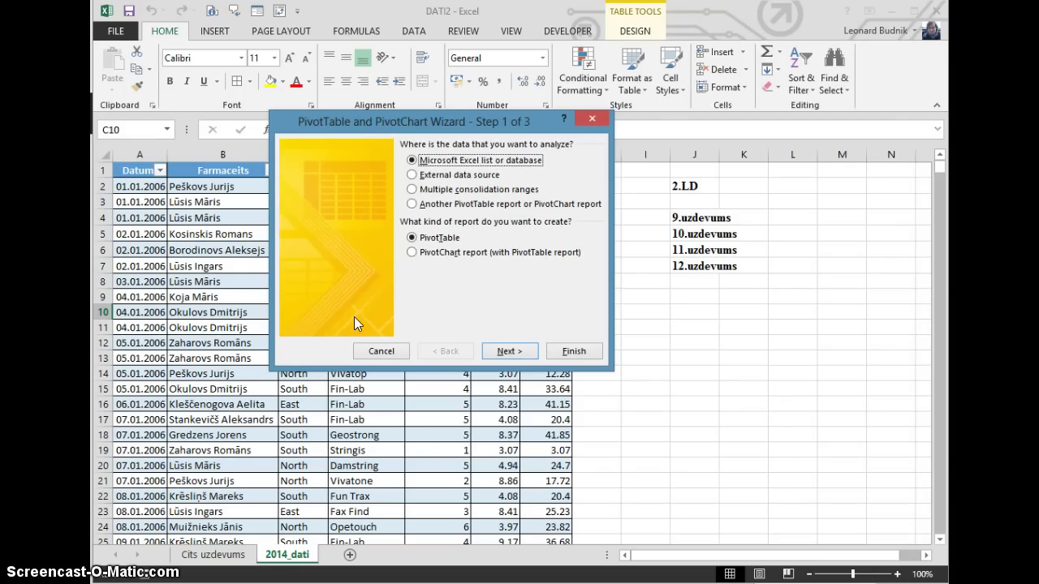
left_click(508, 351)
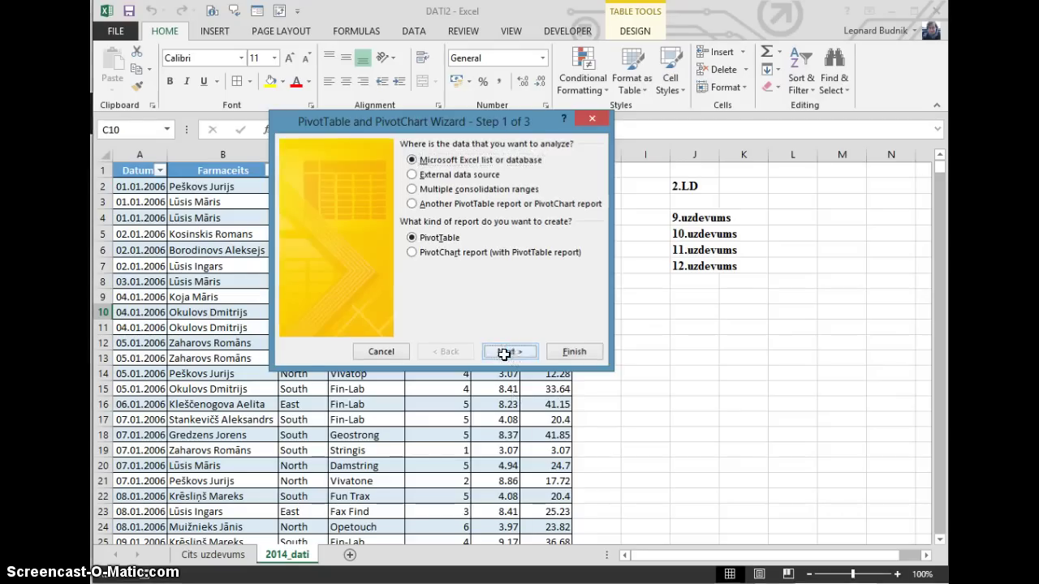
Accept the source range $A$1:$G$10001 and keep the new report separate from the existing one.
left_click_drag(392, 203, 366, 186)
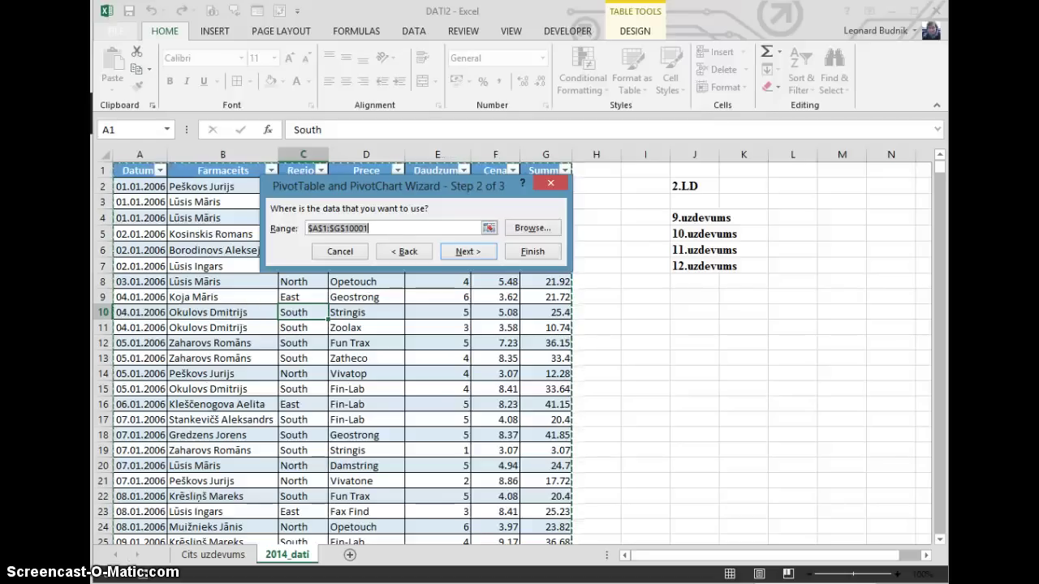
left_click(365, 327)
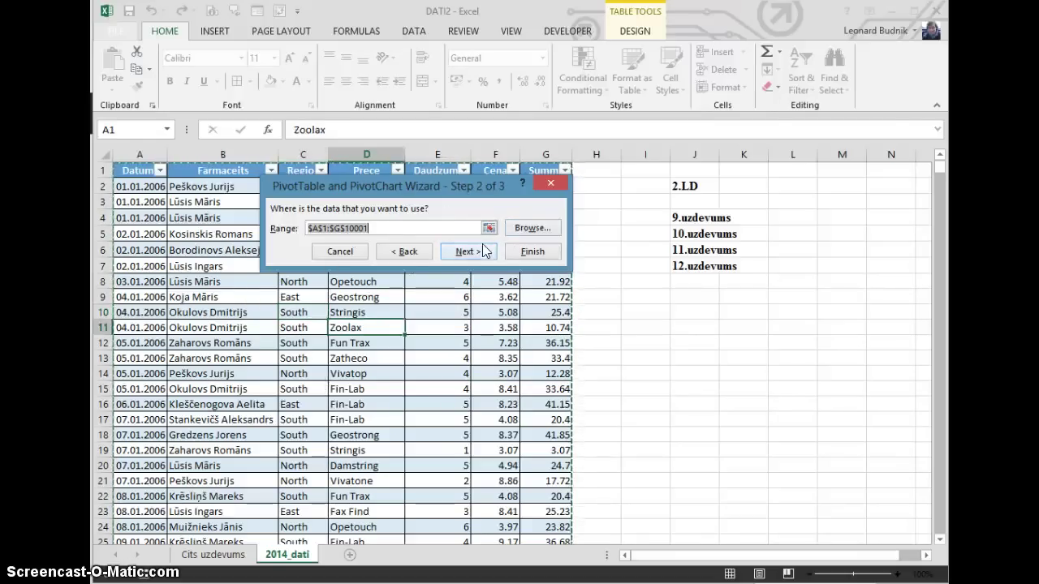
left_click(468, 253)
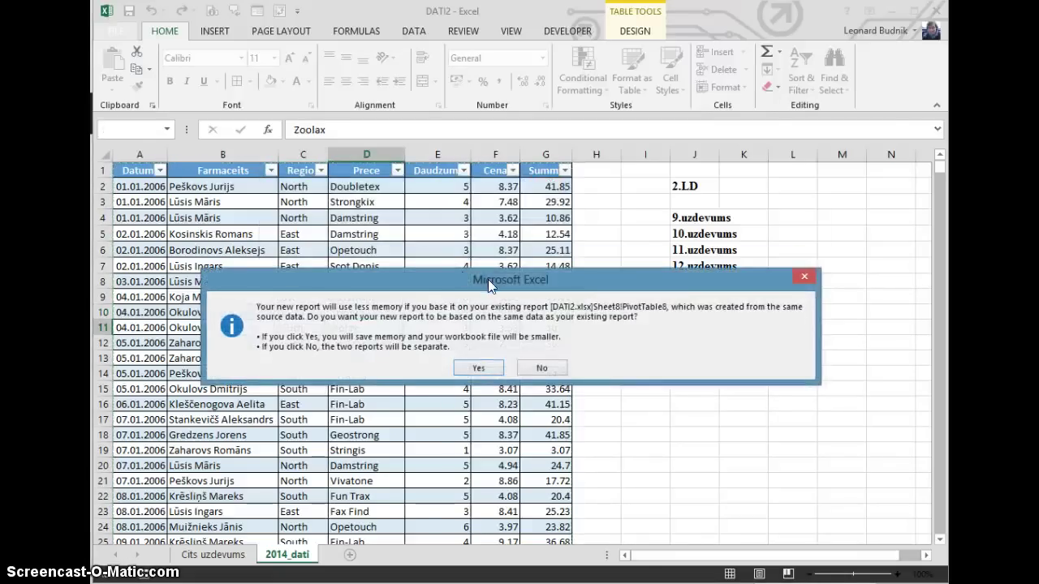
left_click_drag(487, 276, 488, 219)
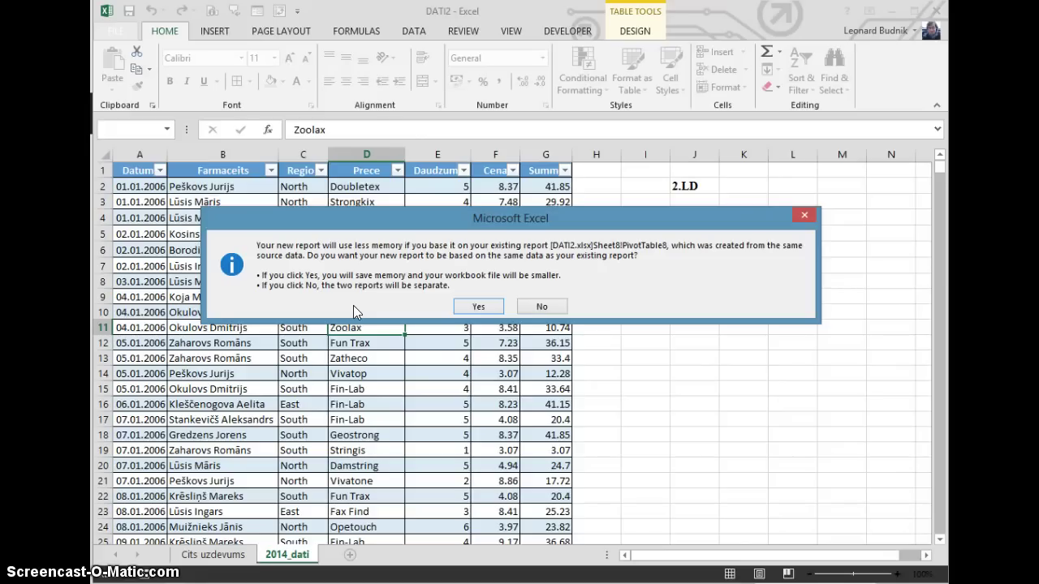
left_click(543, 305)
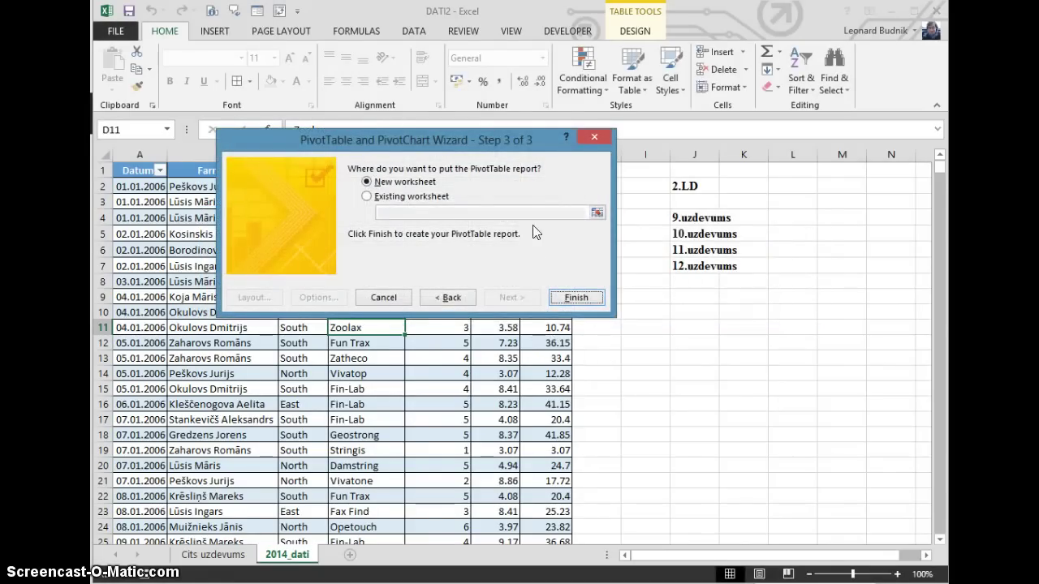
Place the pivot table on a new worksheet and add the Datums field to its rows.
left_click(578, 302)
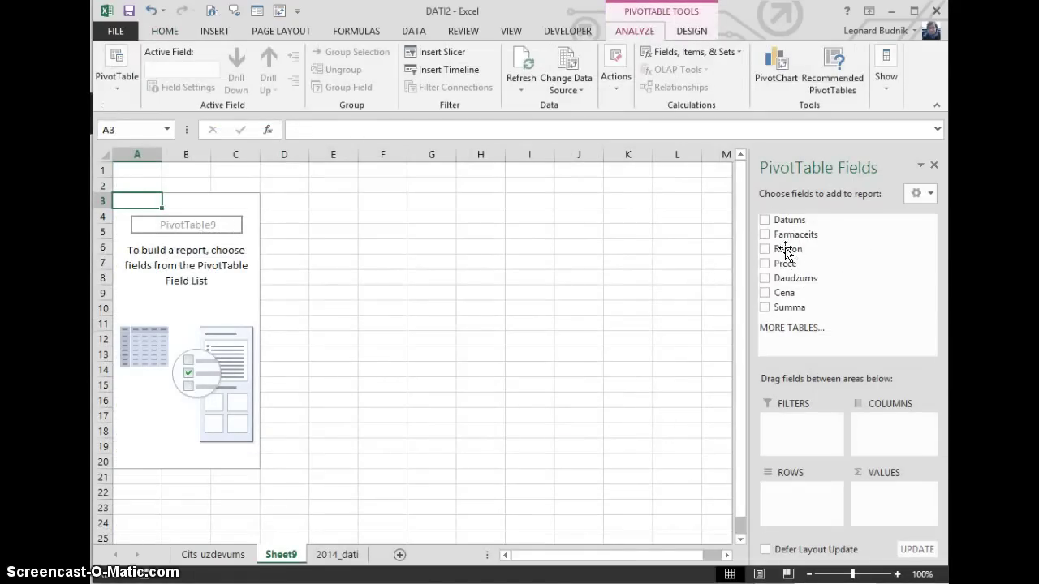
left_click_drag(788, 219, 784, 495)
Group the Datums row dates by months, quarters and years.
right_click(148, 324)
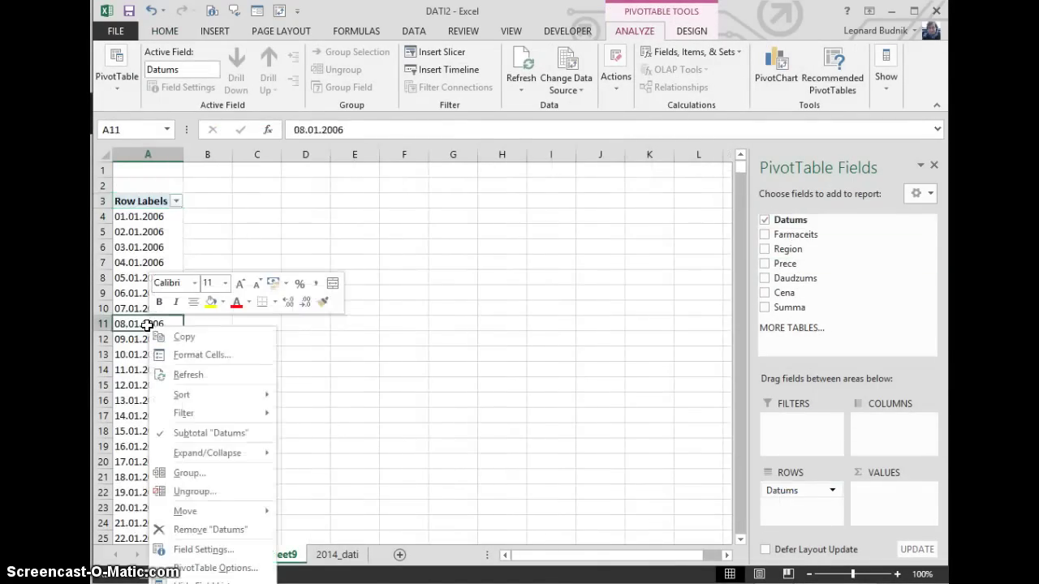
left_click(188, 475)
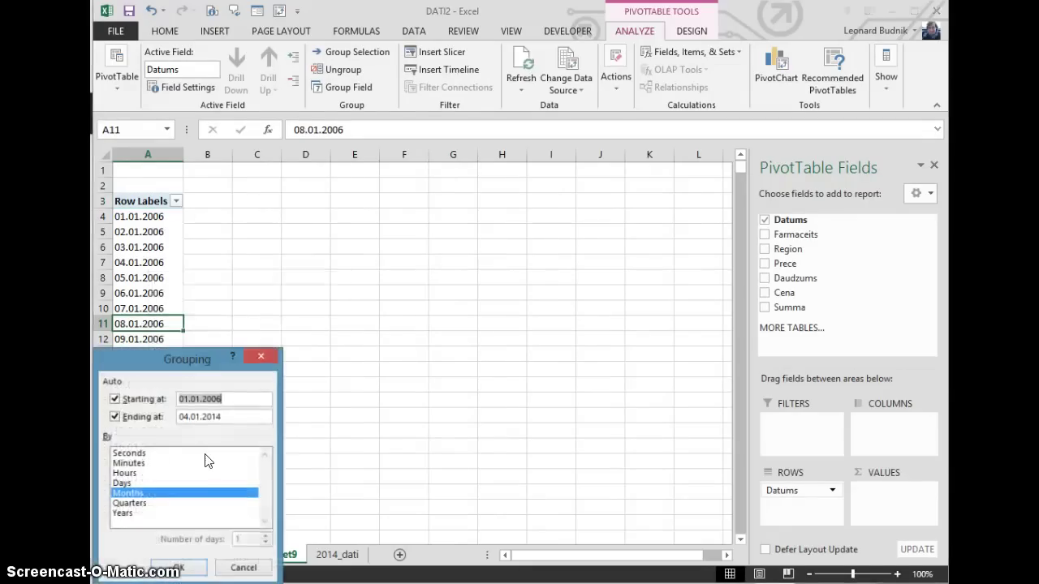
left_click_drag(217, 413, 430, 199)
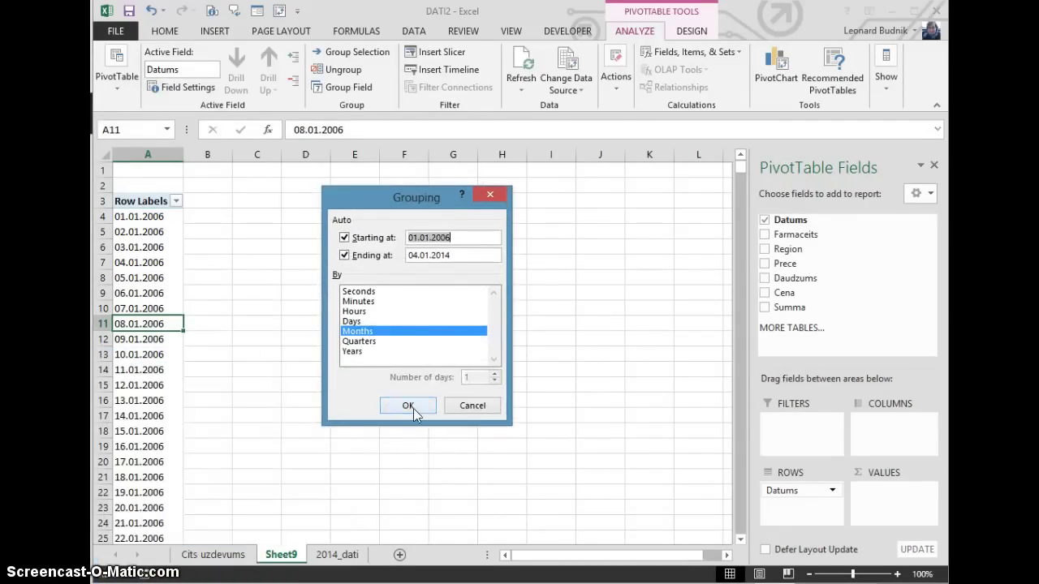
left_click(397, 340)
left_click(362, 353)
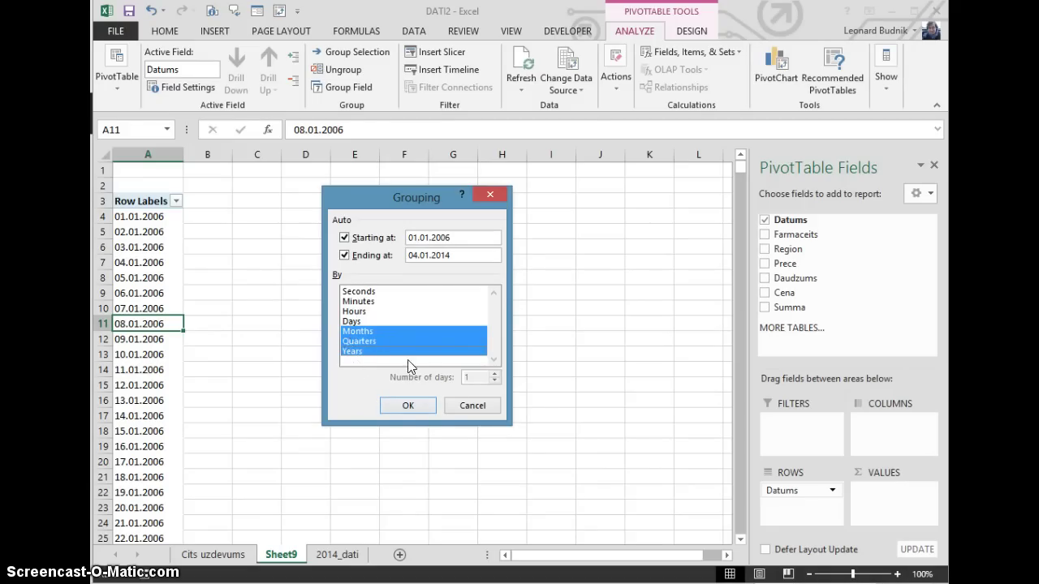
left_click(420, 405)
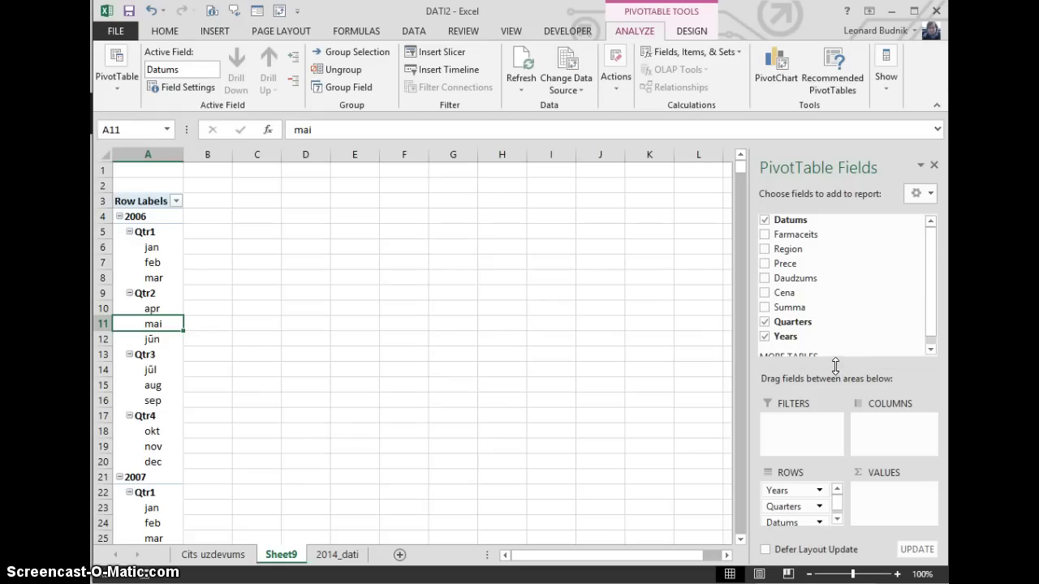
Add the Summa field to the pivot table's values.
left_click_drag(835, 367, 839, 429)
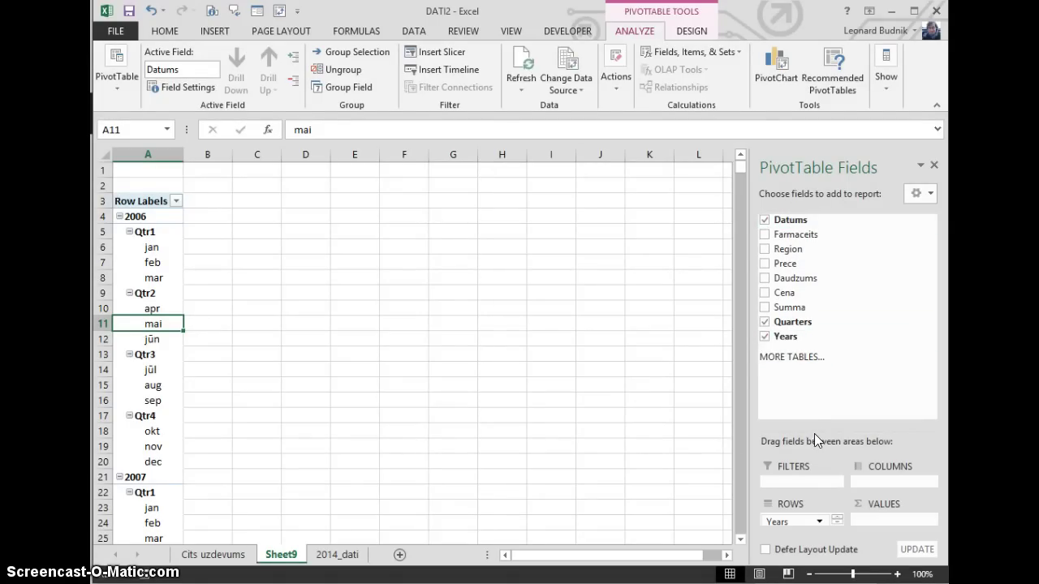
left_click_drag(814, 435, 813, 366)
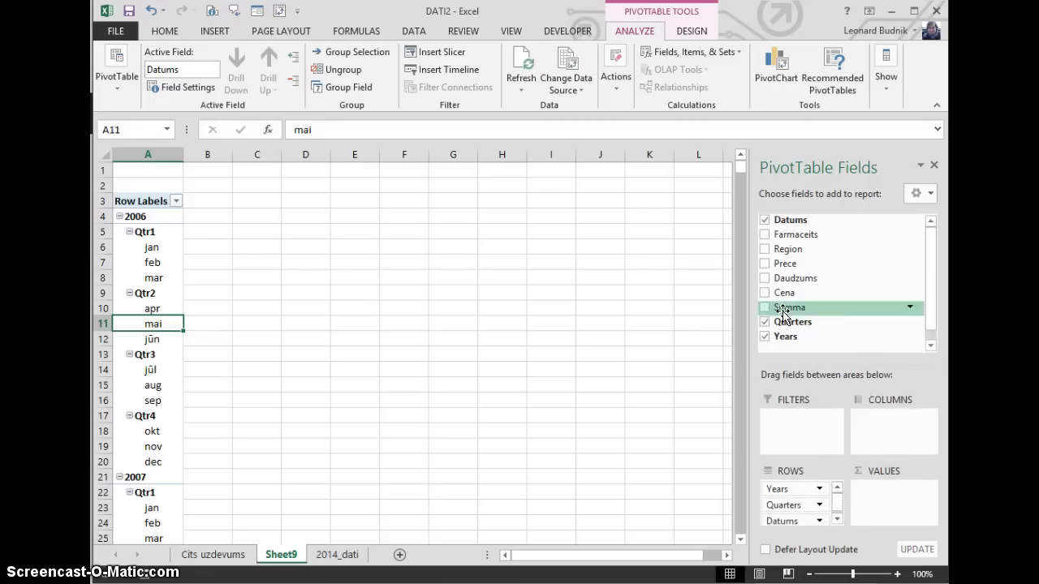
left_click_drag(789, 306, 892, 499)
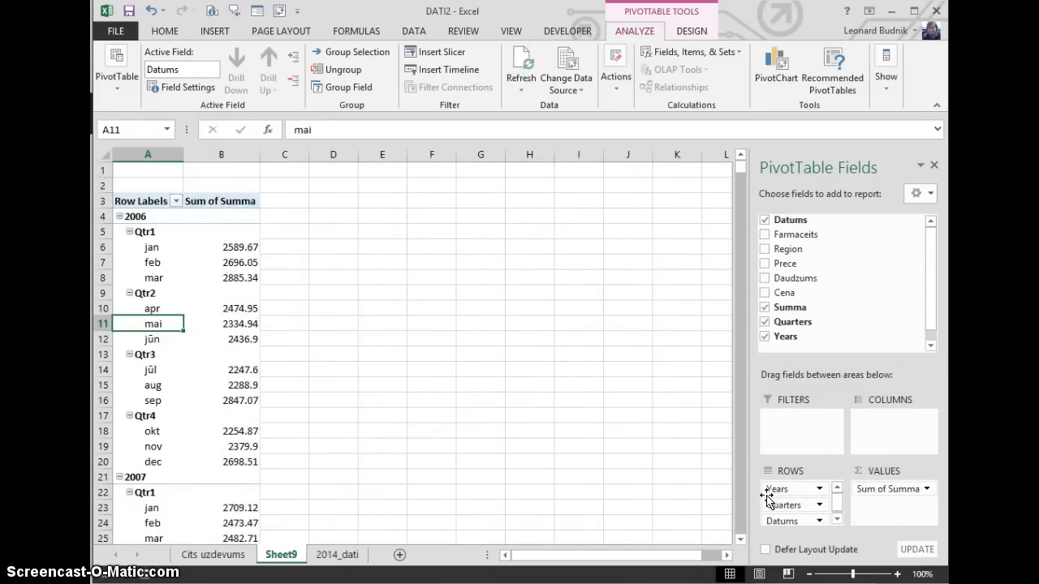
Move the Years field to the pivot table's columns and back to the first place in the rows.
left_click_drag(777, 489, 892, 422)
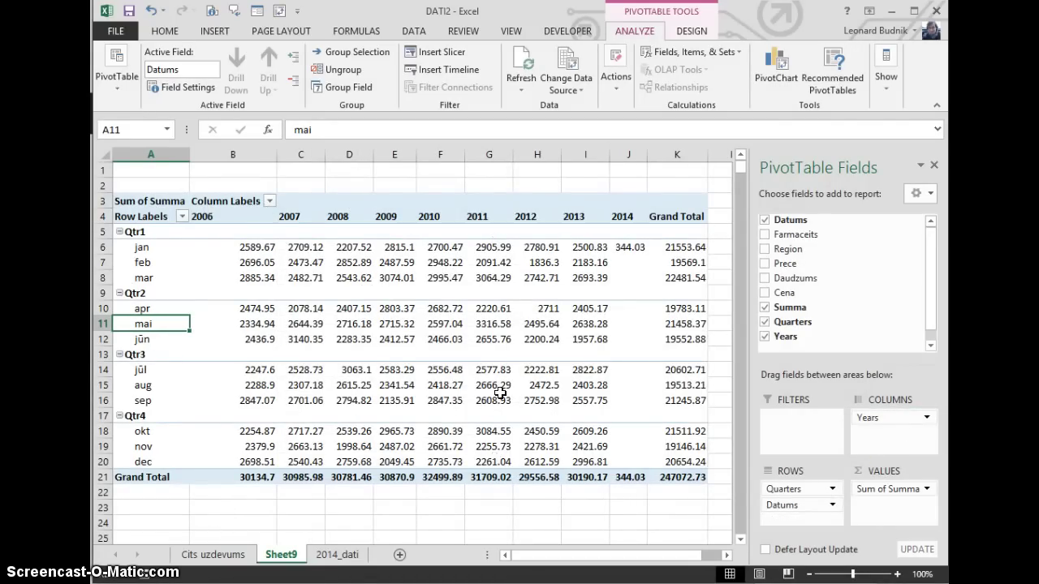
mouse_move(500, 393)
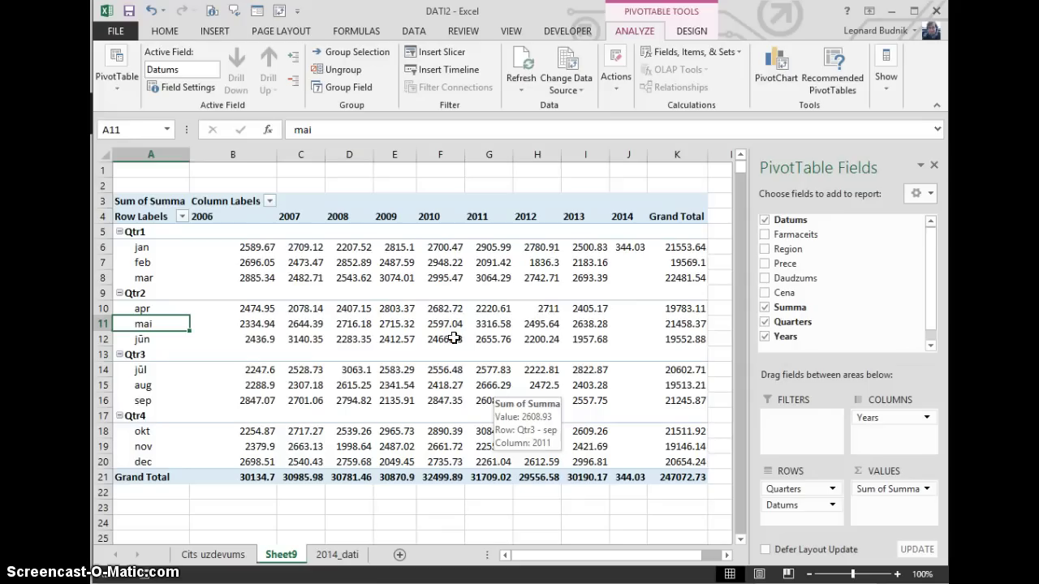
left_click_drag(888, 418, 775, 486)
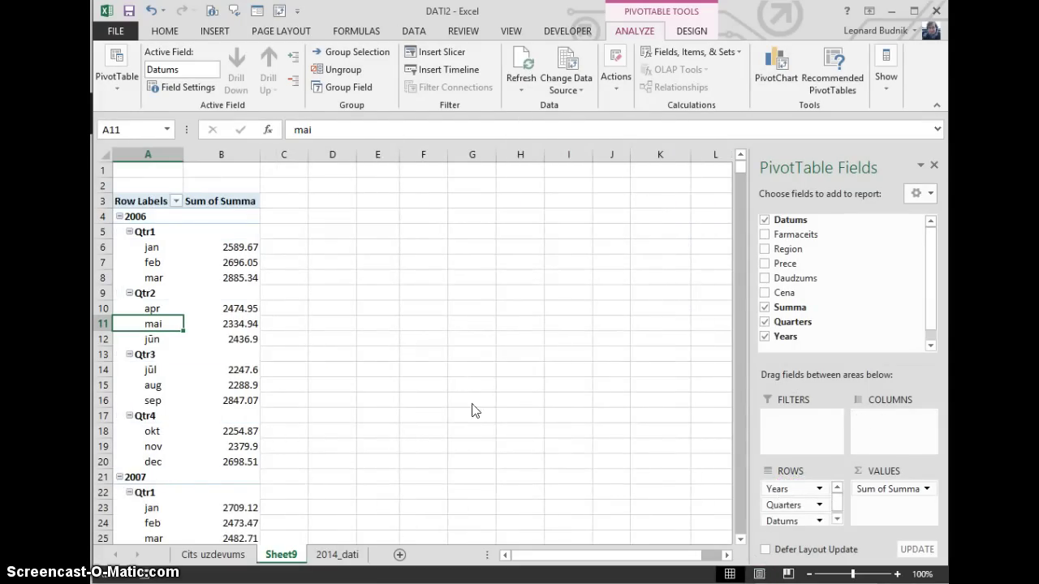
Collapse the entire Years field in the pivot table rows.
right_click(133, 217)
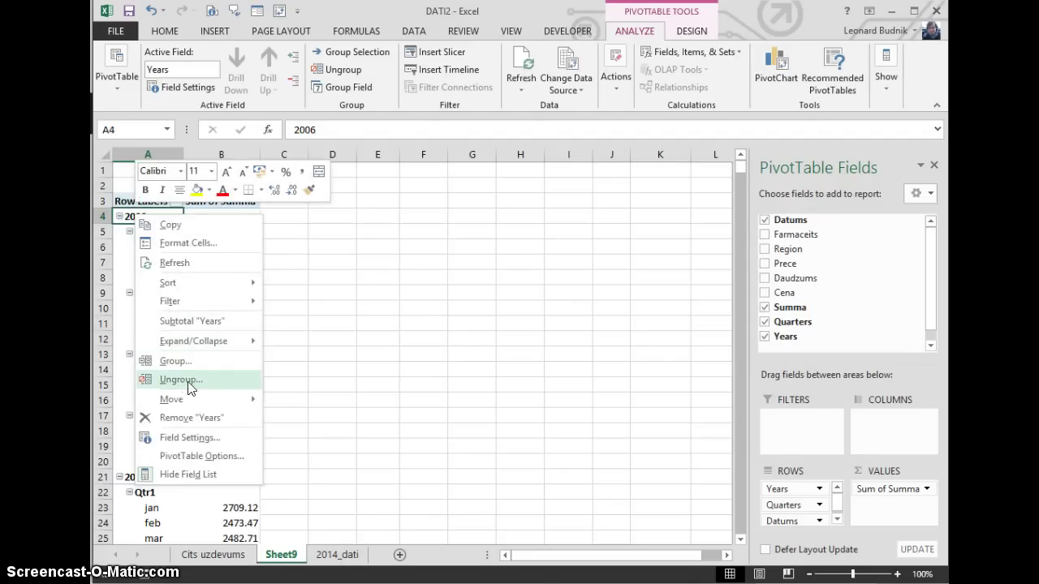
mouse_move(190, 341)
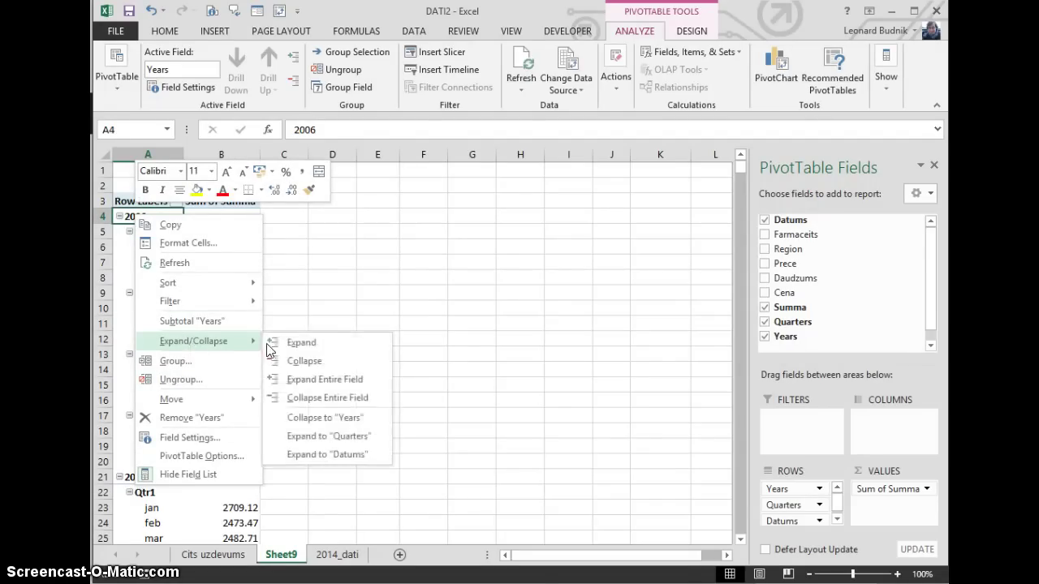
left_click(306, 398)
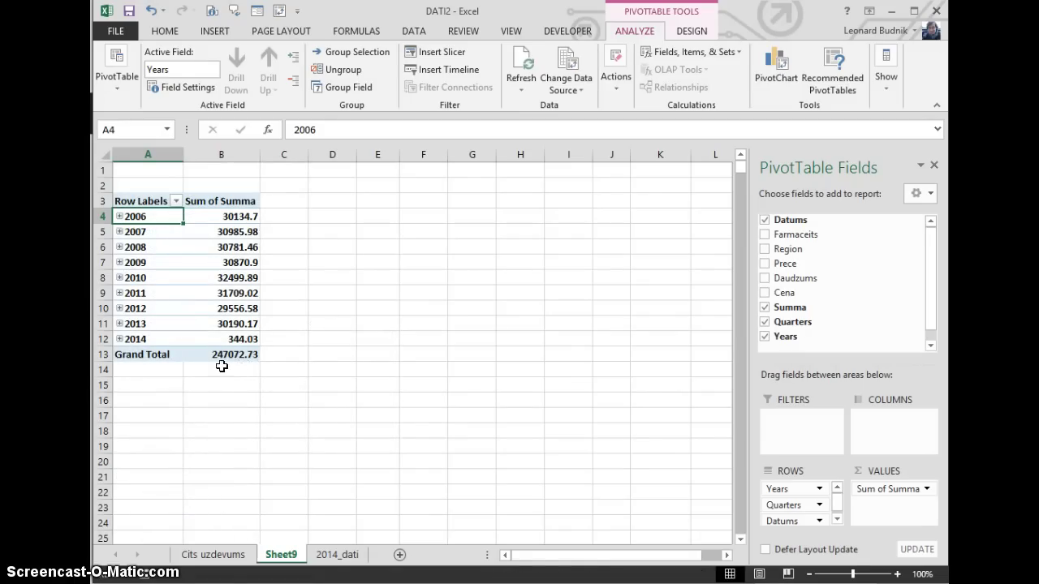
Add a calculated field named PVN with the formula =round( Summa*0.21;2).
left_click(672, 52)
left_click(714, 75)
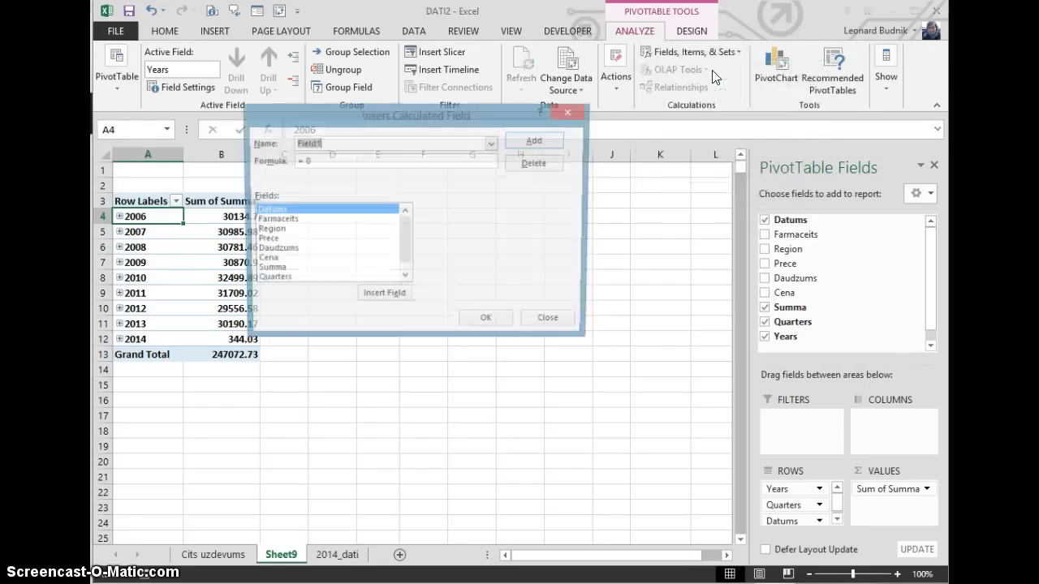
left_click_drag(378, 122, 507, 186)
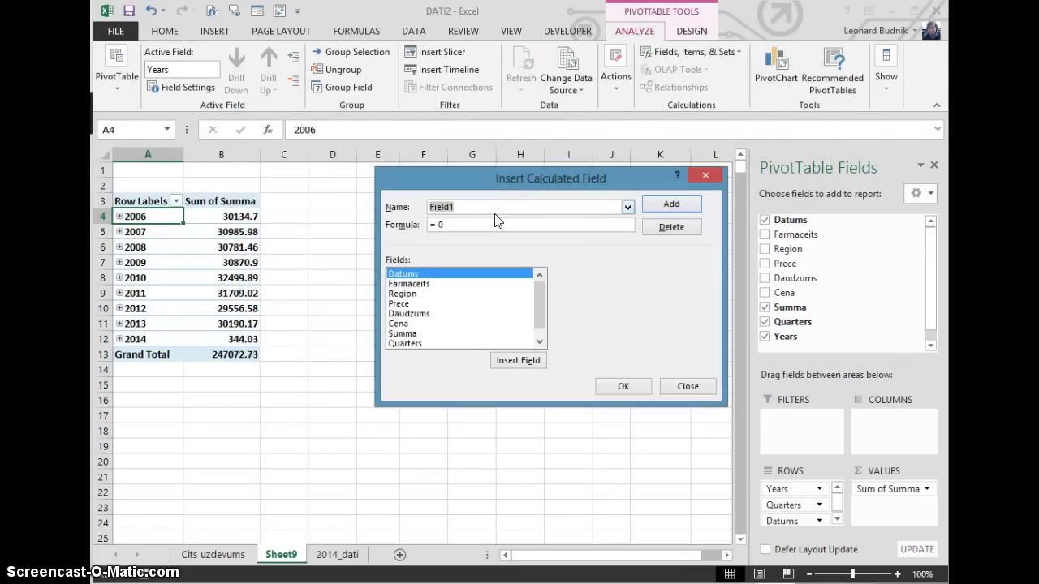
type("PVN")
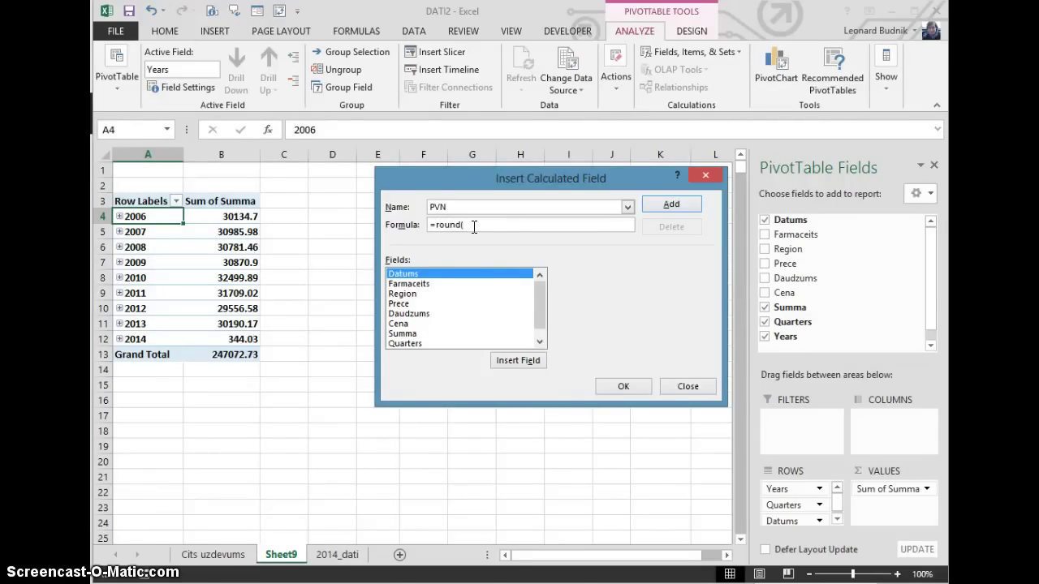
double_click(403, 335)
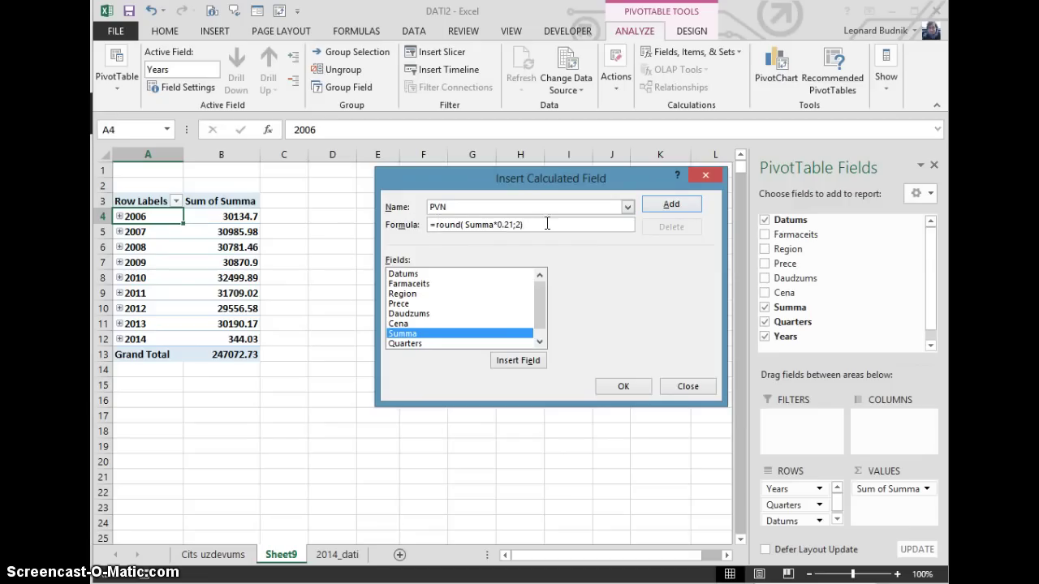
left_click(684, 206)
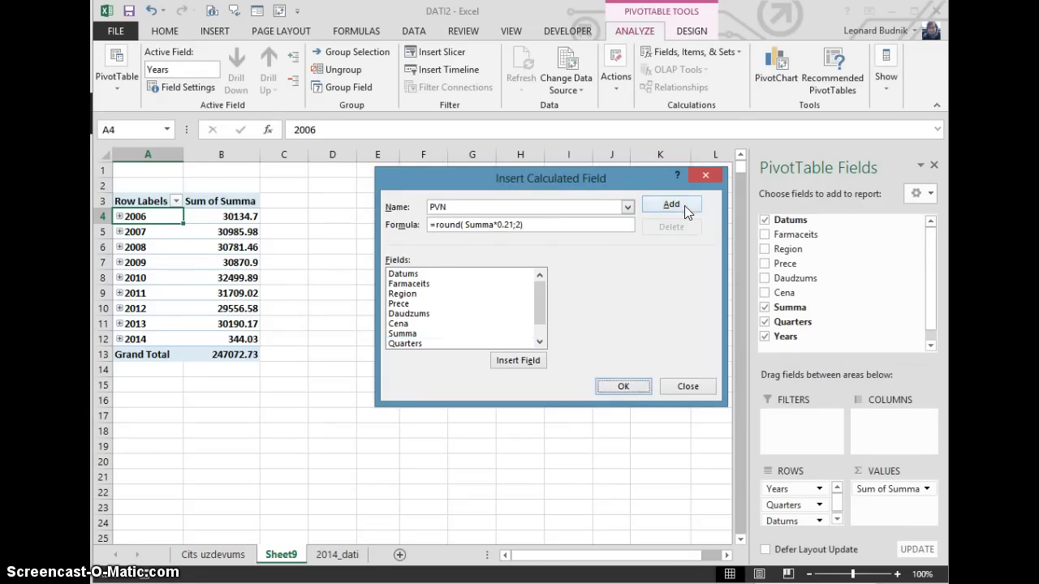
Add a calculated field named Summa ar PVN with the formula = Summa+ PVN and finish inserting calculated fields.
left_click(457, 210)
key("Home")
type("Summa ")
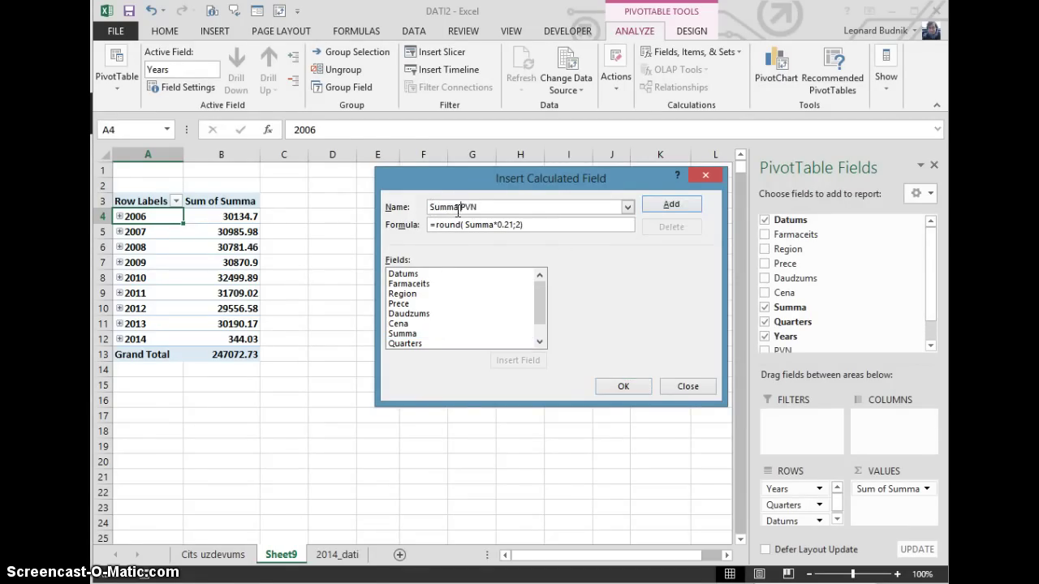
type("ar")
left_click_drag(537, 225, 439, 224)
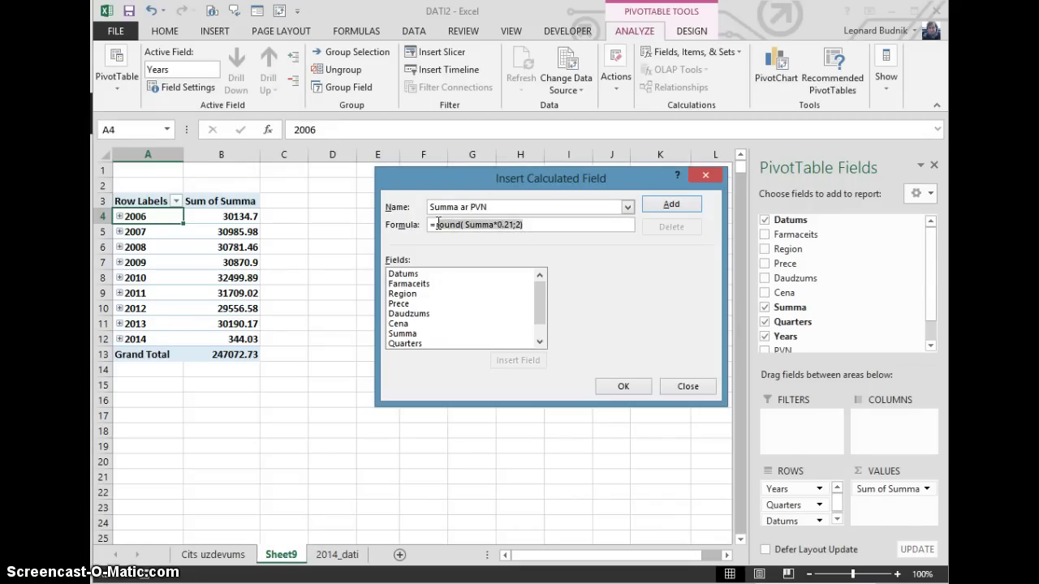
double_click(406, 335)
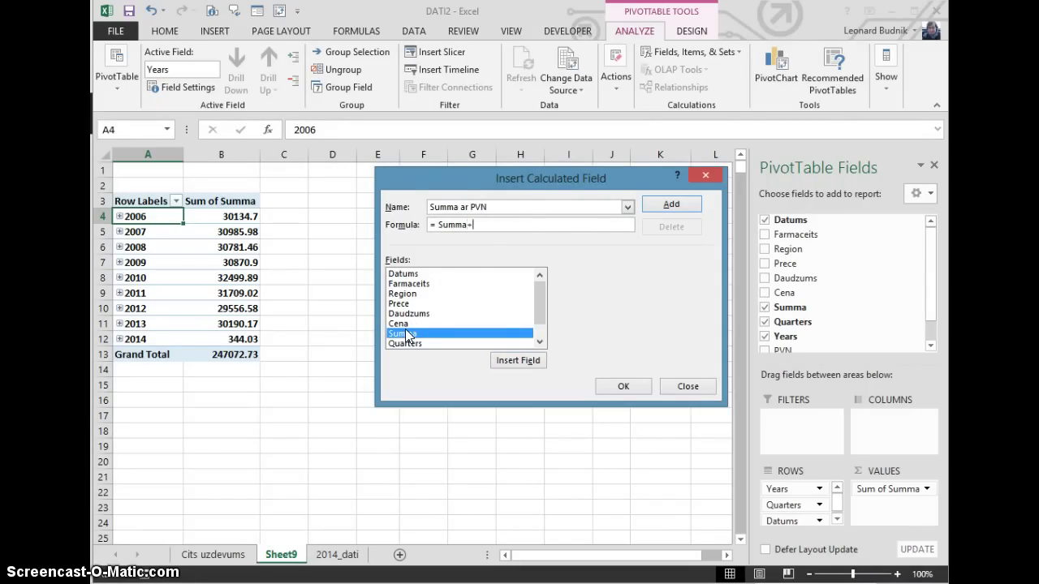
type("+")
left_click_drag(542, 315, 542, 328)
double_click(418, 344)
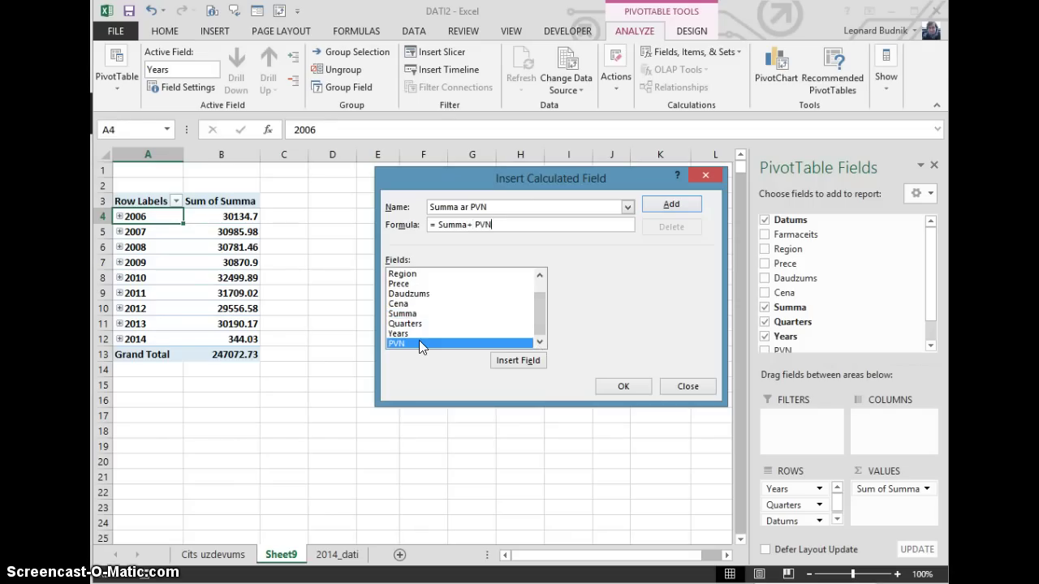
left_click(622, 387)
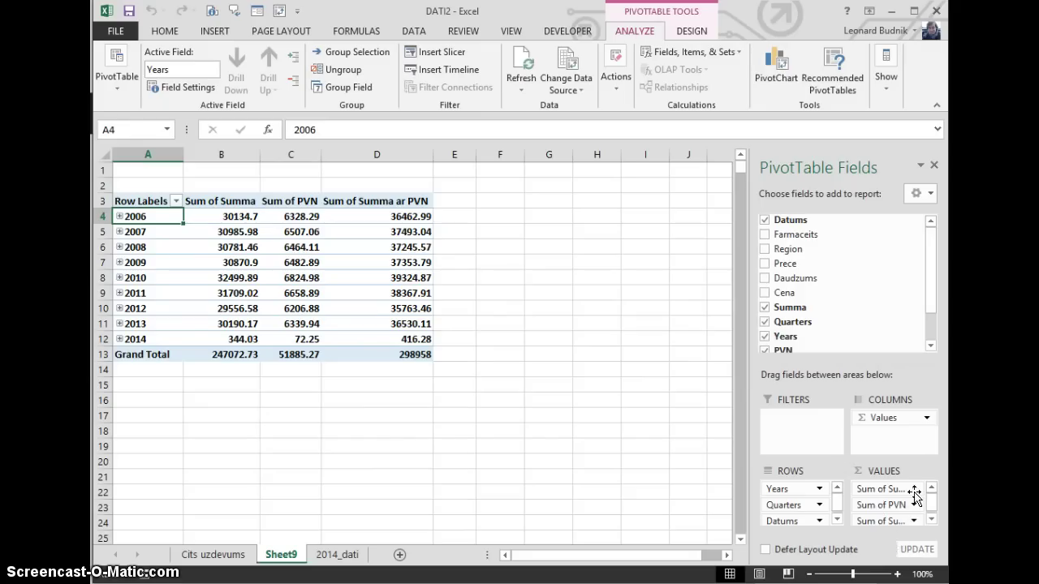
Set the number format of the Sum of Summa values to Currency with the € symbol and 2 decimal places.
right_click(228, 236)
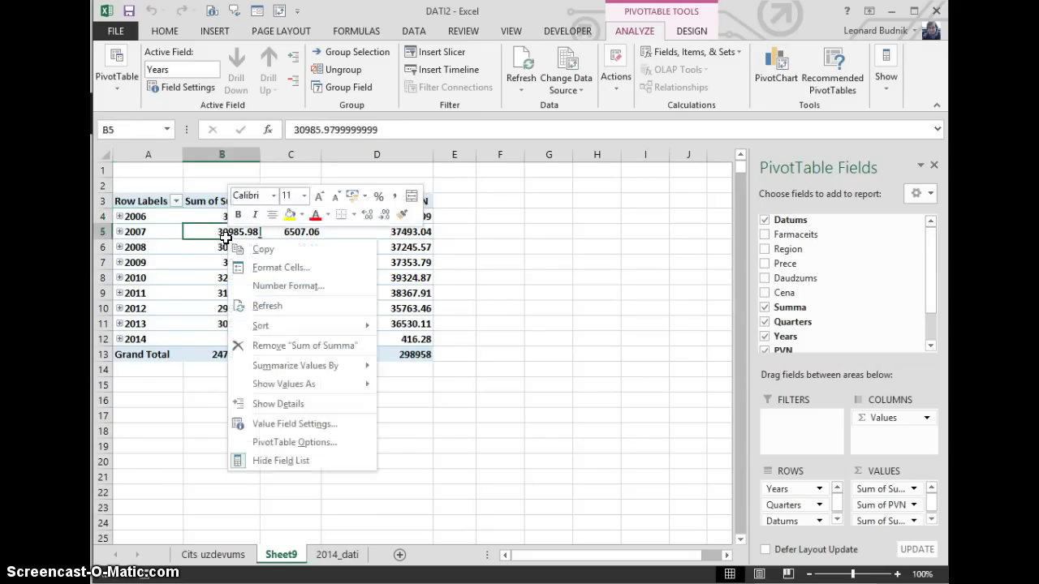
left_click(280, 287)
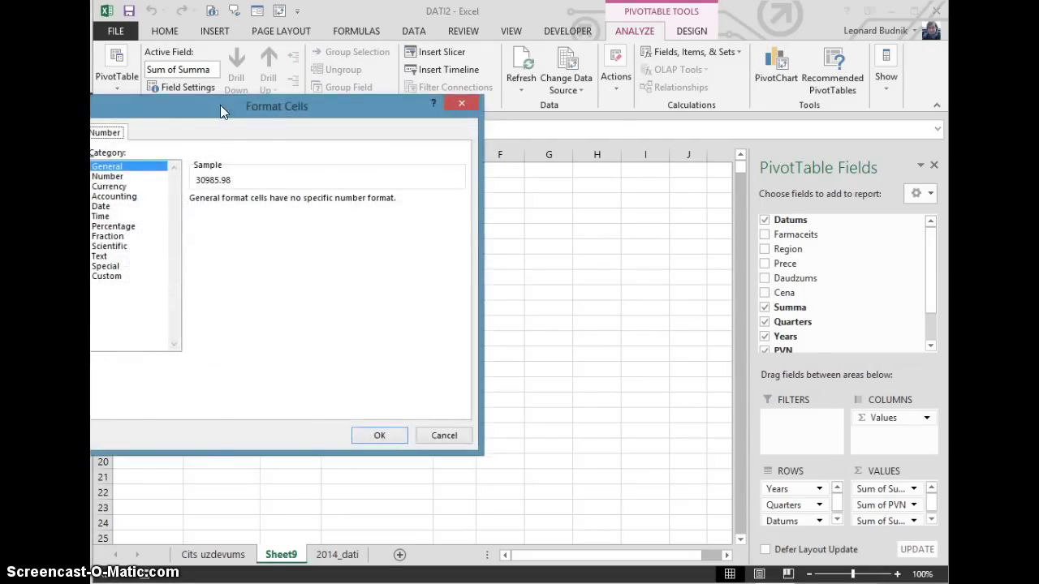
left_click(259, 185)
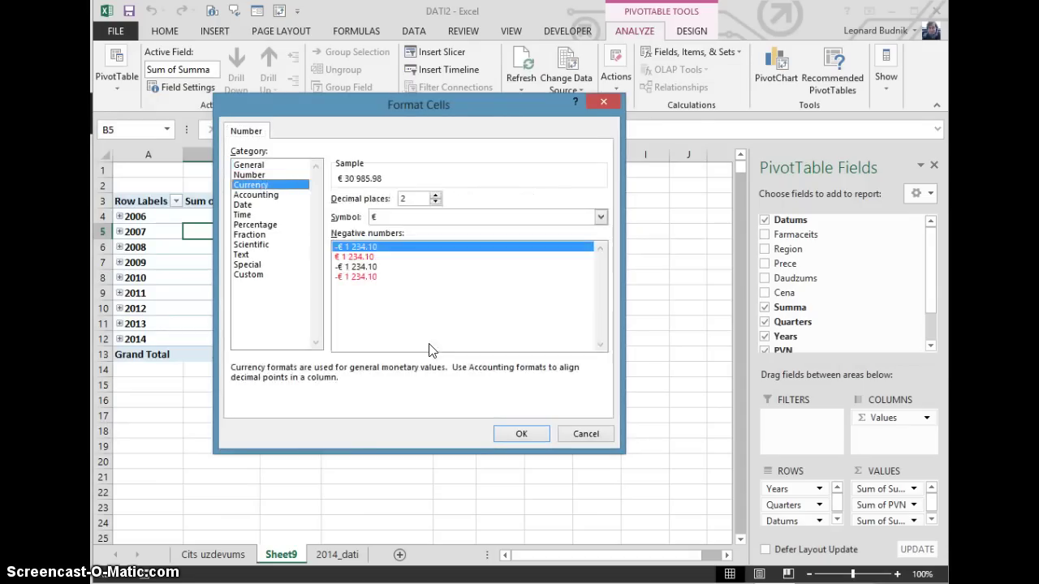
left_click(518, 435)
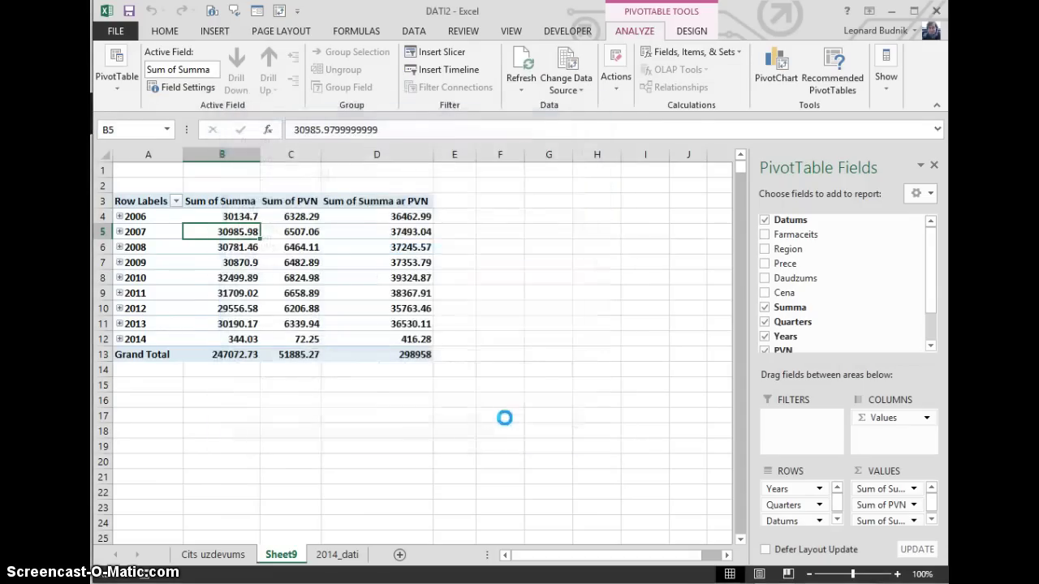
Set the number format of the Sum of PVN value field to Currency with the € symbol and 2 decimal places.
left_click(912, 506)
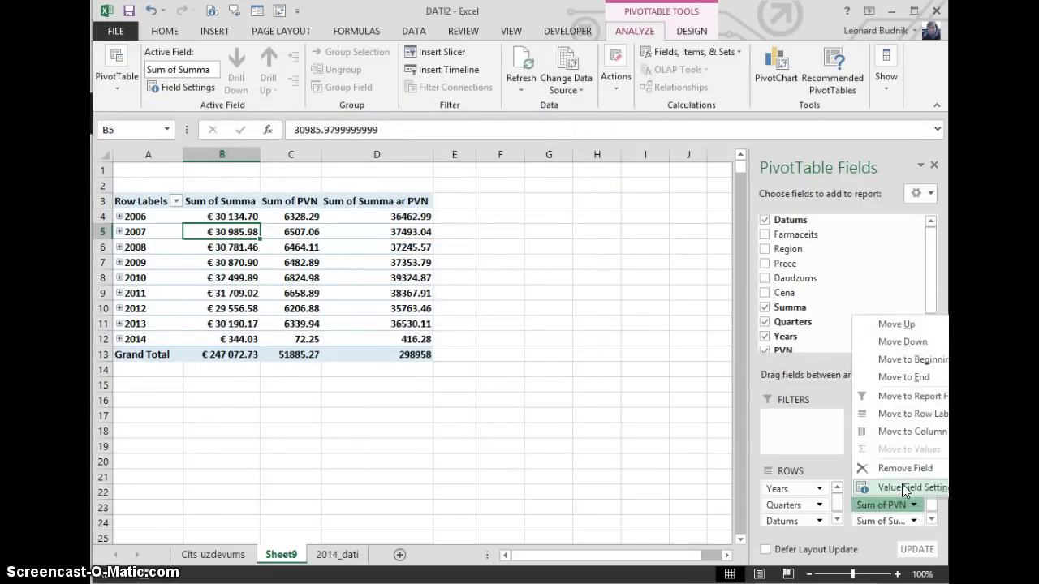
left_click(901, 484)
left_click(463, 393)
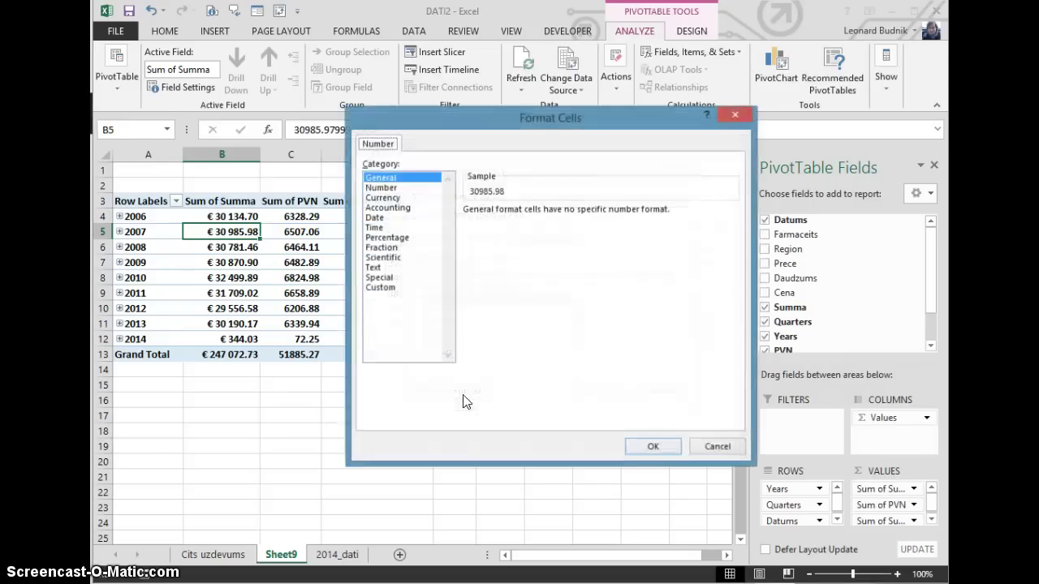
left_click(383, 198)
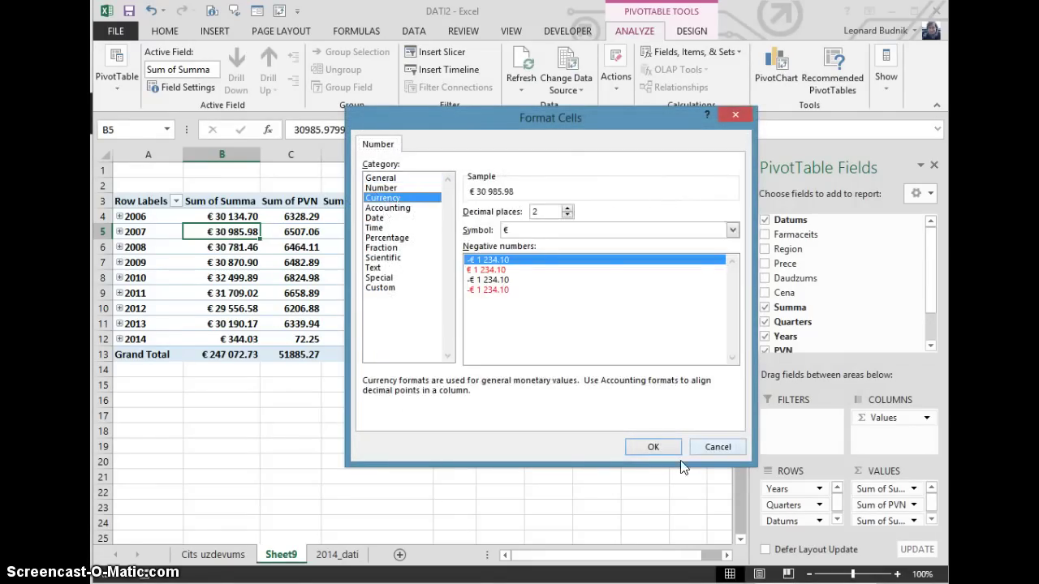
left_click(649, 447)
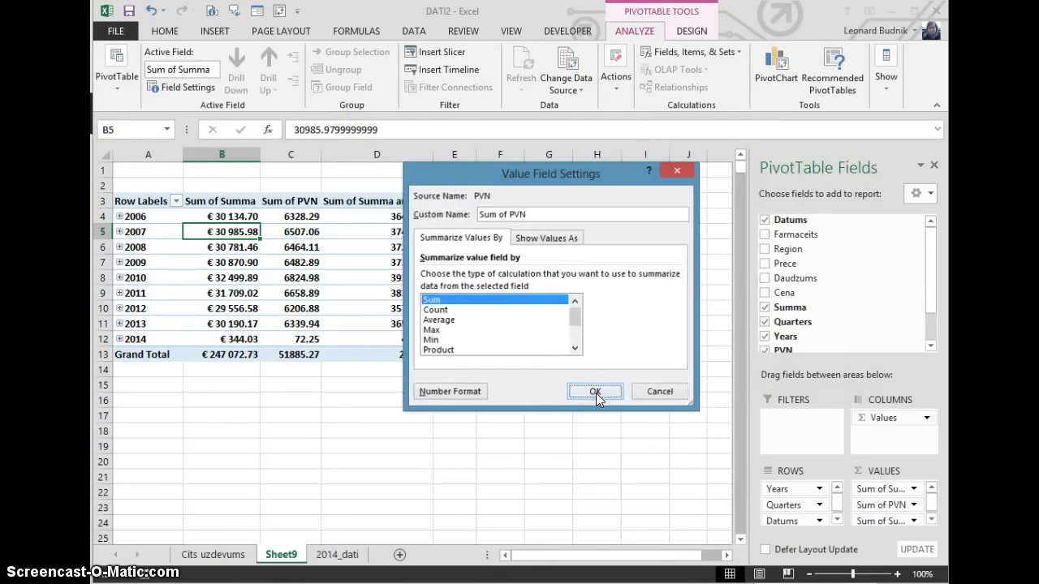
left_click(594, 391)
Apply the € accounting number format to the Sum of Summa ar PVN values for 2006 to 2014 in D4:D12.
left_click_drag(291, 216, 290, 324)
left_click_drag(379, 217, 387, 339)
left_click(165, 31)
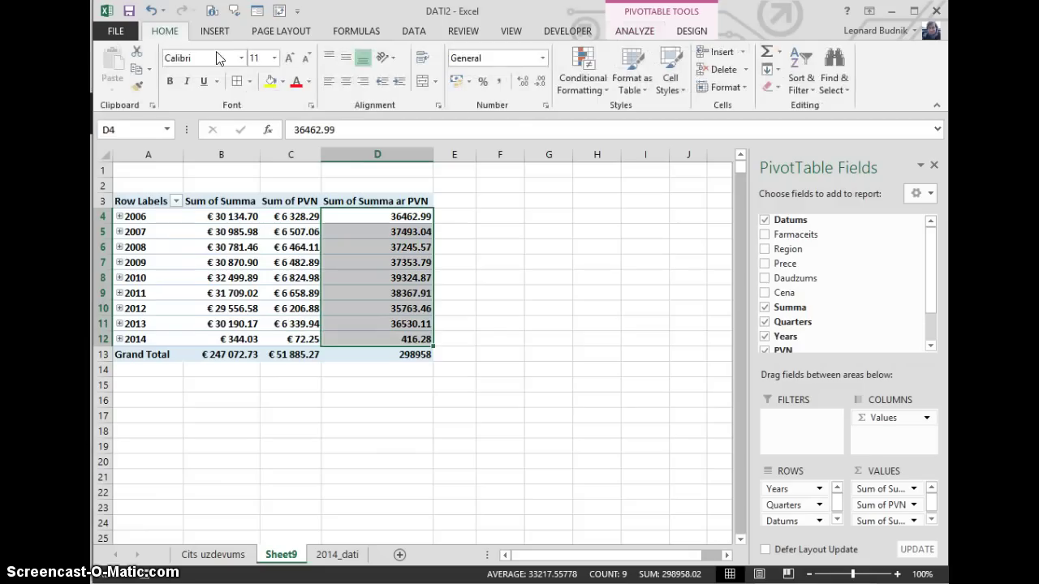
left_click(471, 82)
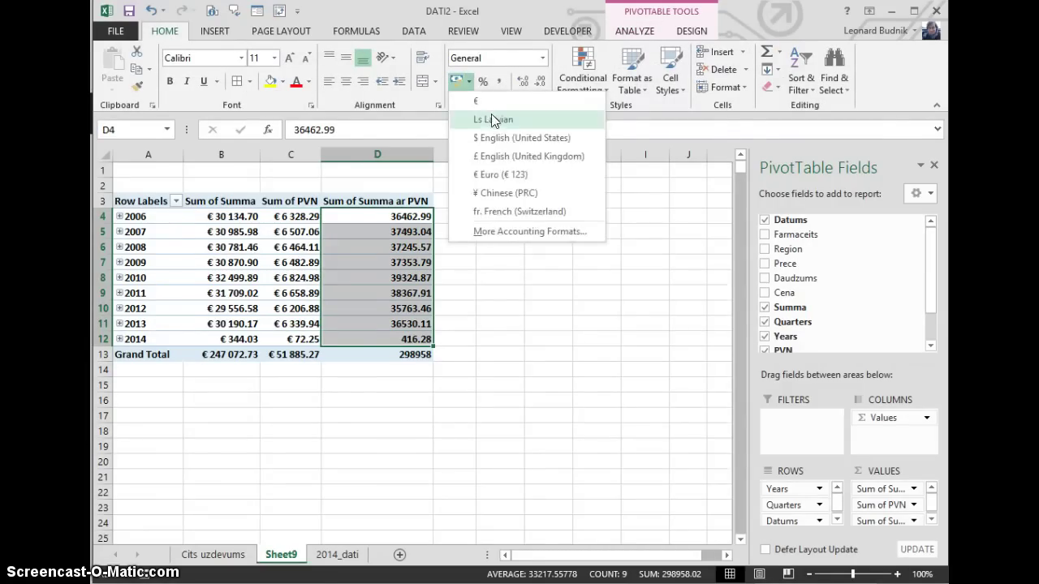
left_click(484, 108)
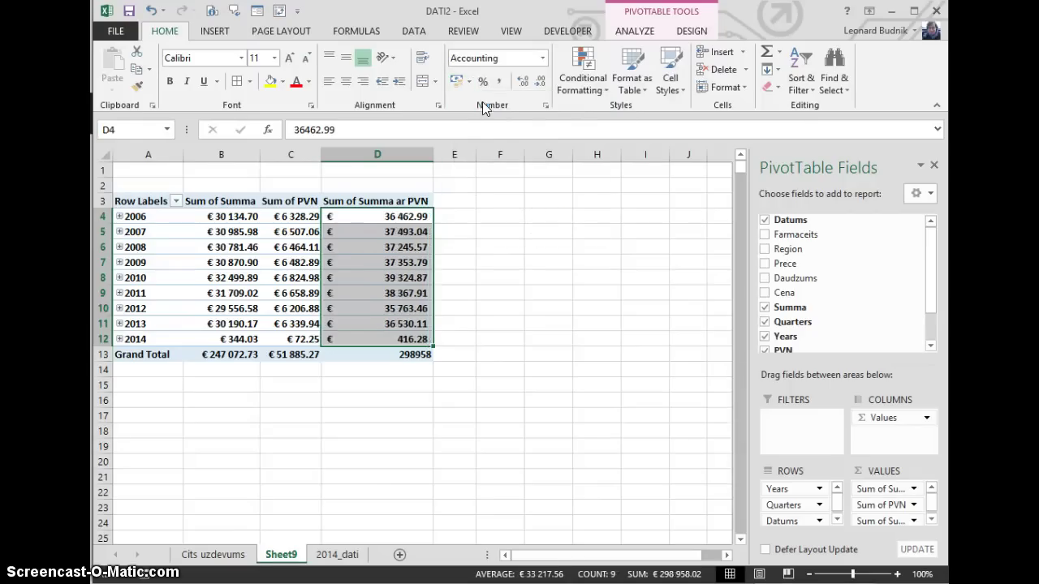
left_click(404, 278)
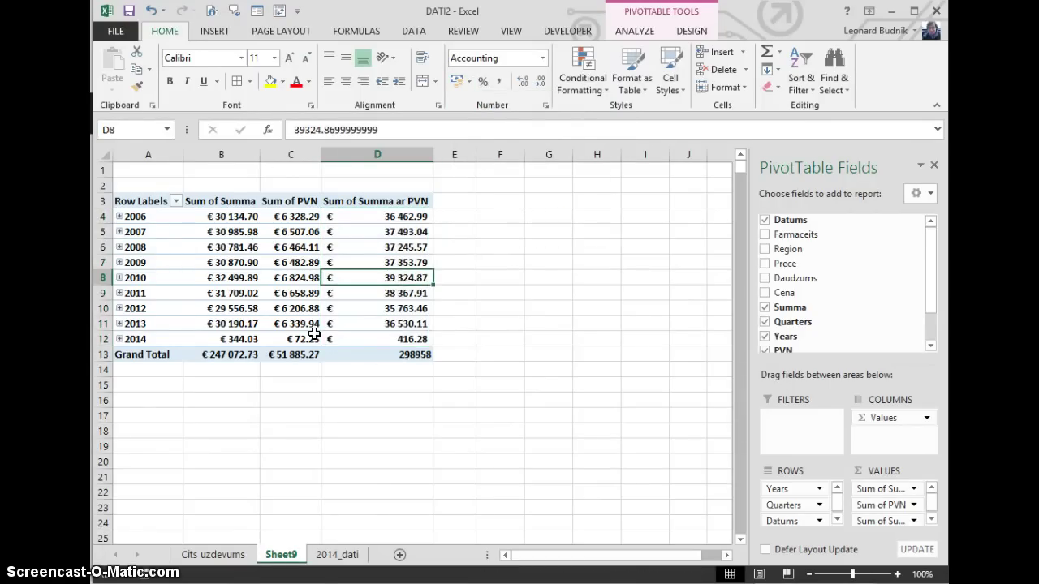
Try to rename the Sum of Summa ar PVN column header to Summa ar PVN without any extra characters.
left_click(347, 201)
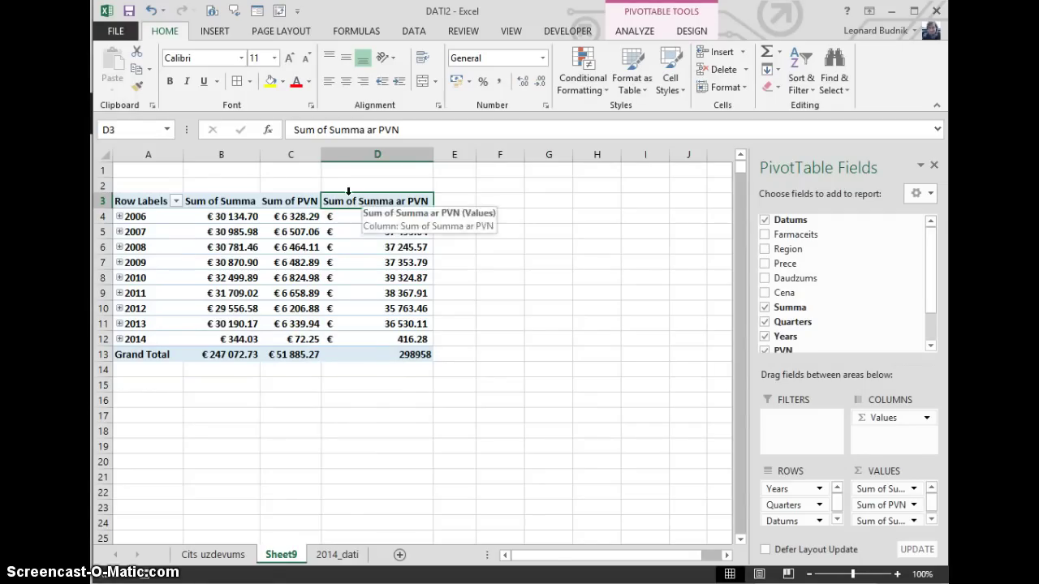
left_click_drag(329, 130, 281, 130)
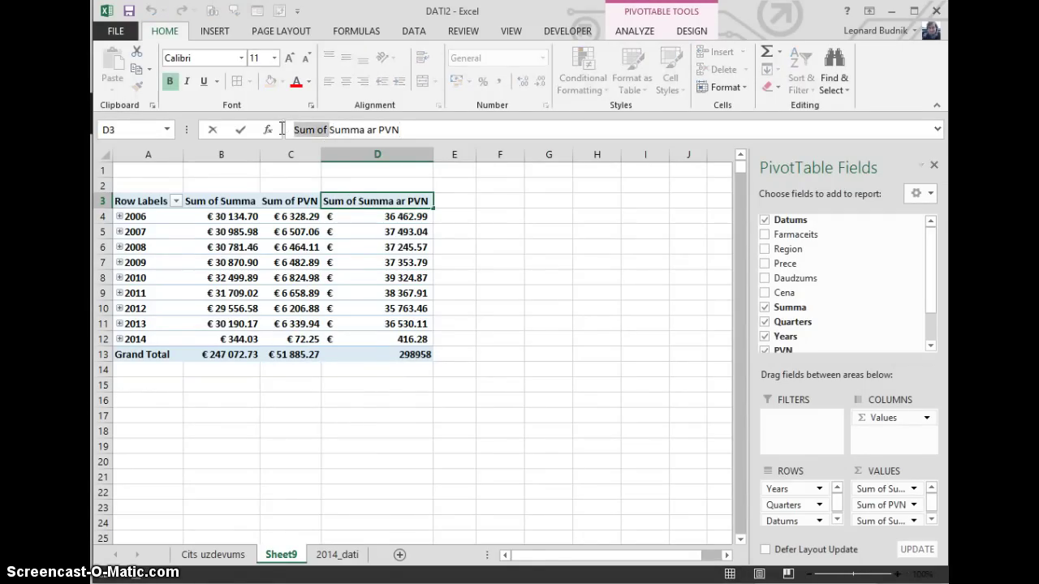
key("BackSpace")
key("Return")
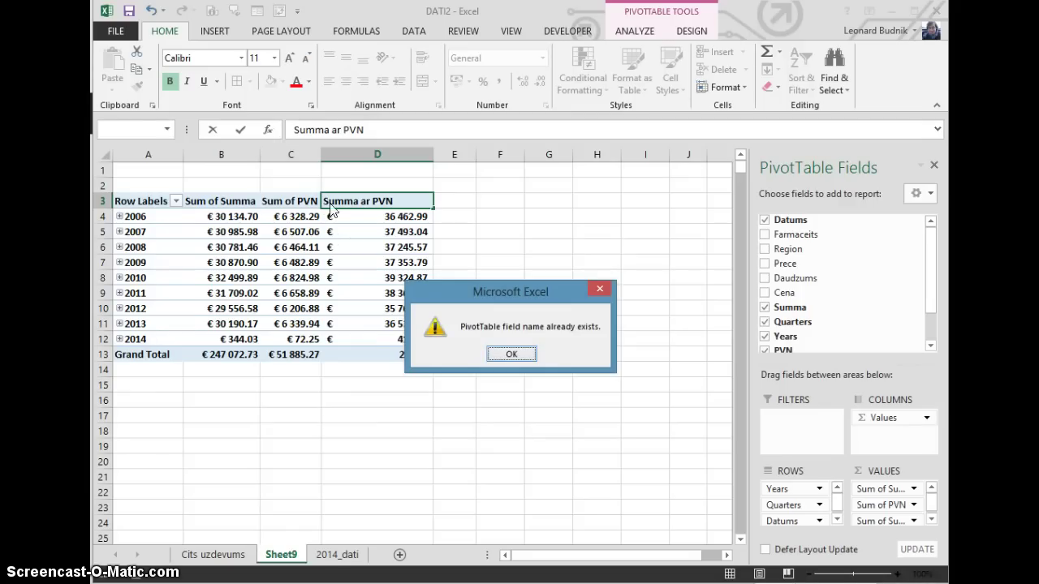
left_click(511, 354)
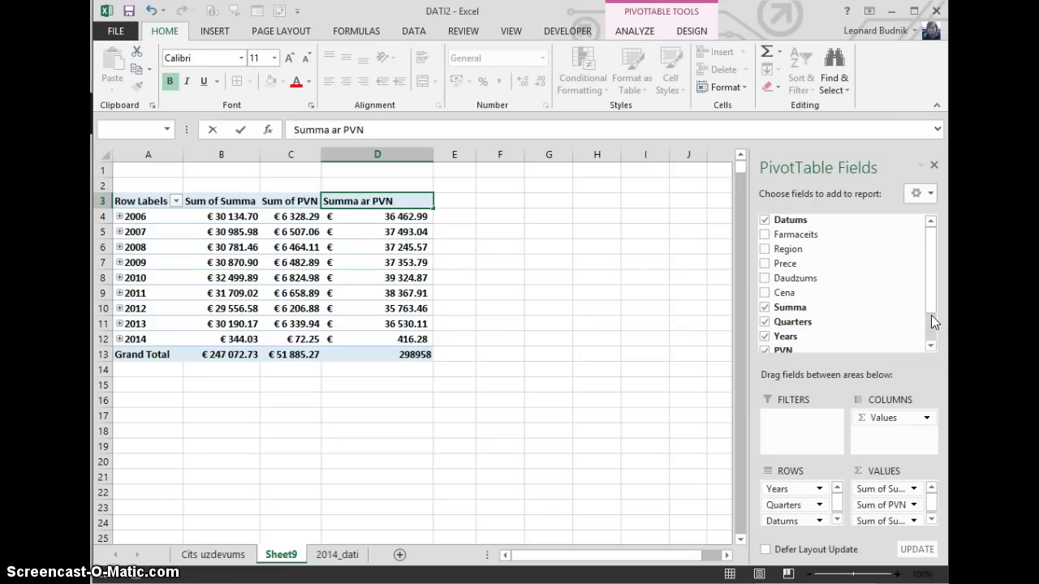
key("Escape")
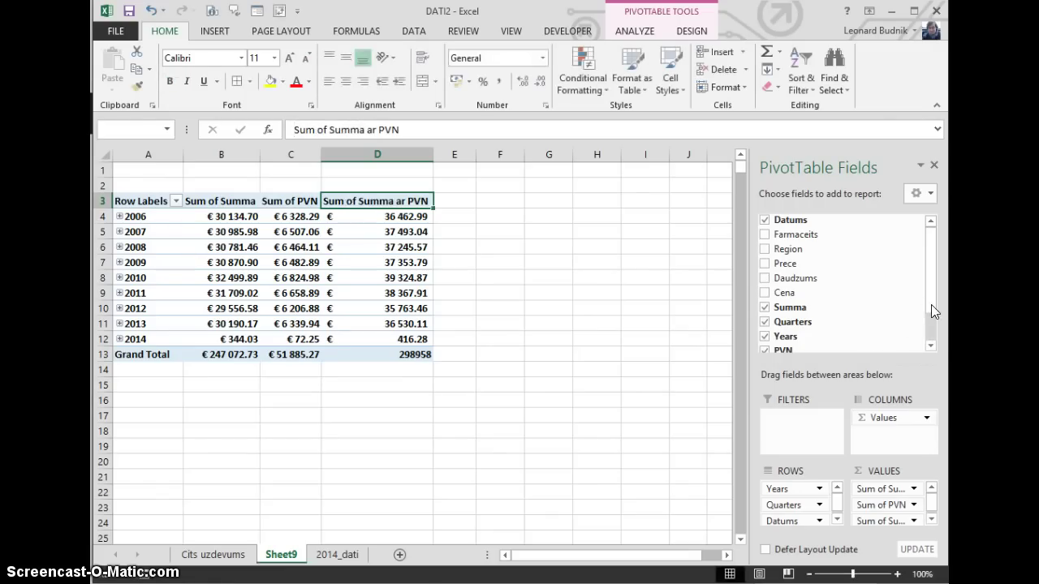
Rename the Sum of Summa ar PVN column header to Summa ar PVN with a trailing space.
left_click_drag(931, 304, 929, 327)
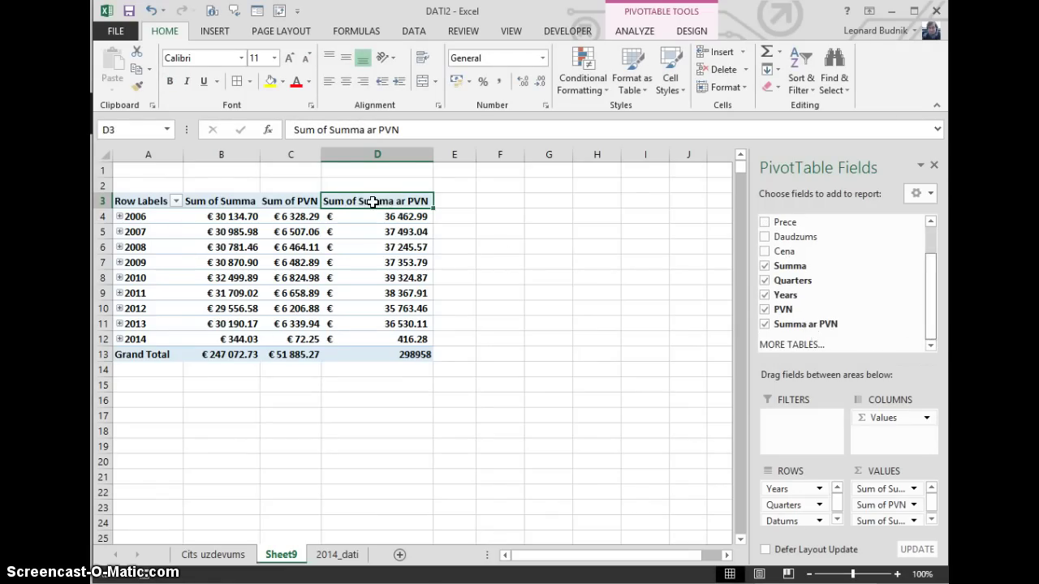
left_click_drag(335, 130, 293, 130)
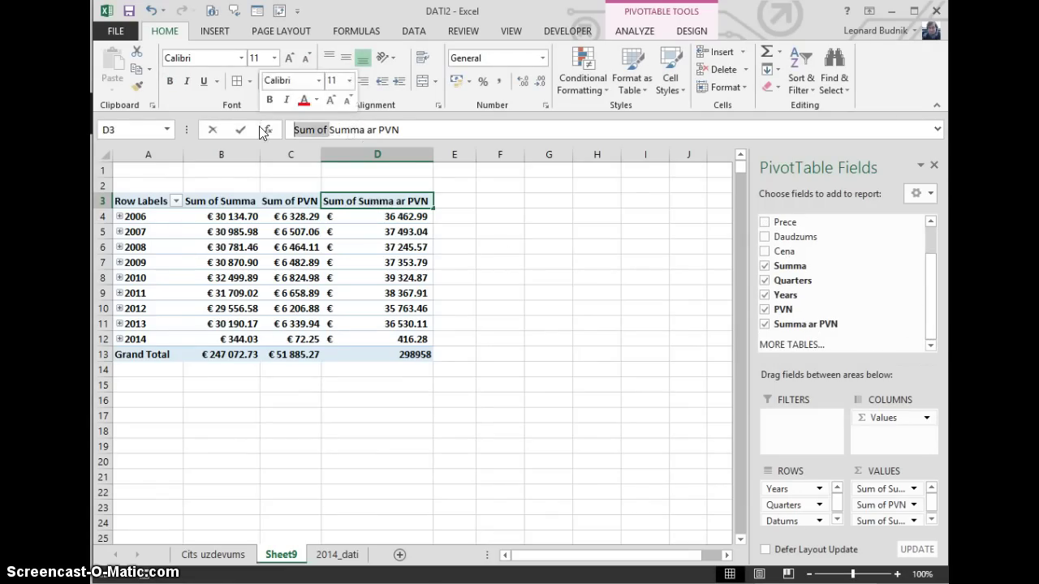
key("BackSpace")
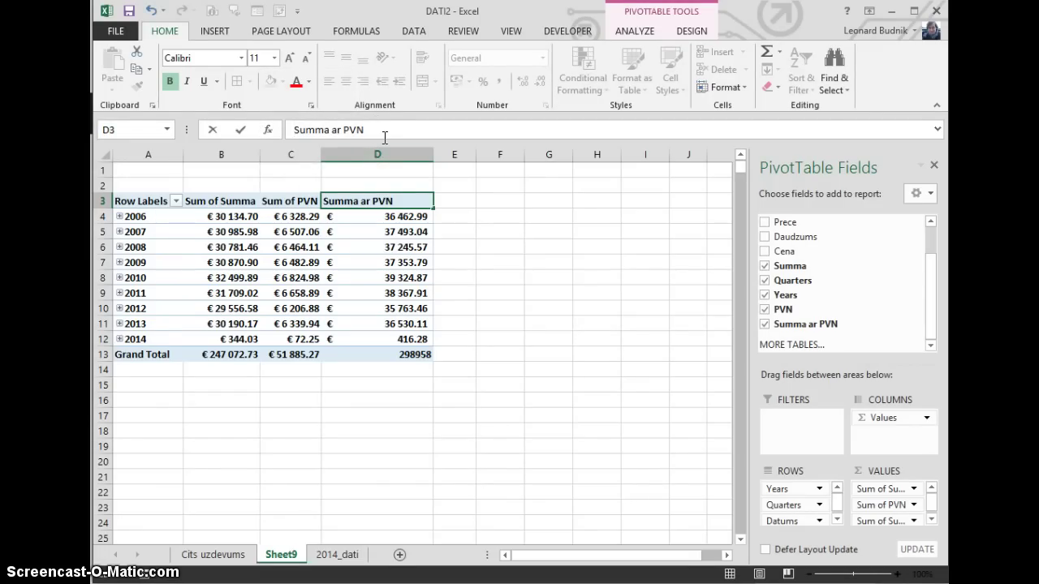
key("Return")
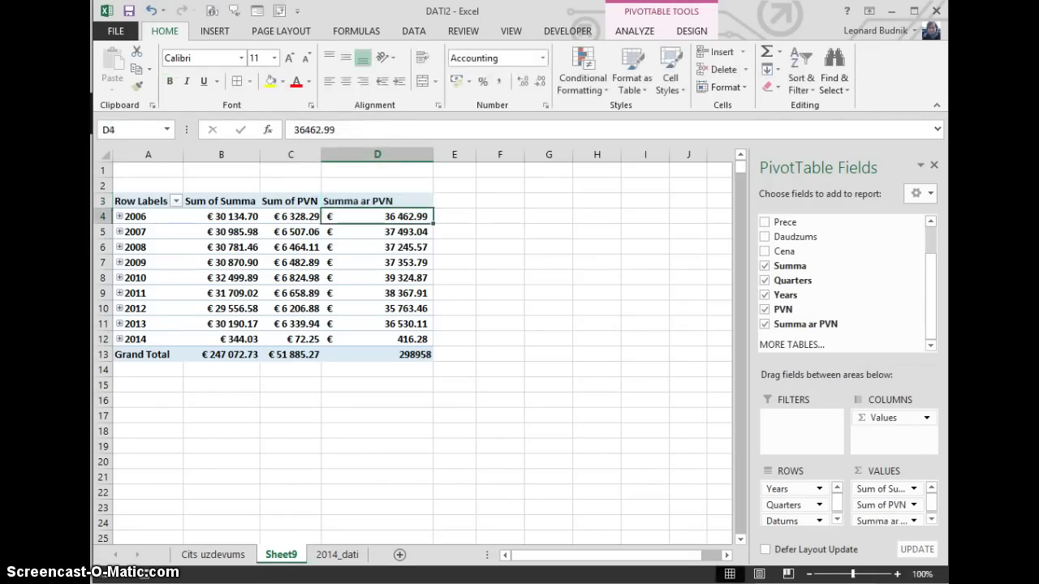
Rename the Sum of PVN column header in C3 to PVN with a trailing space.
left_click(285, 201)
left_click(335, 130)
left_click_drag(330, 130, 255, 133)
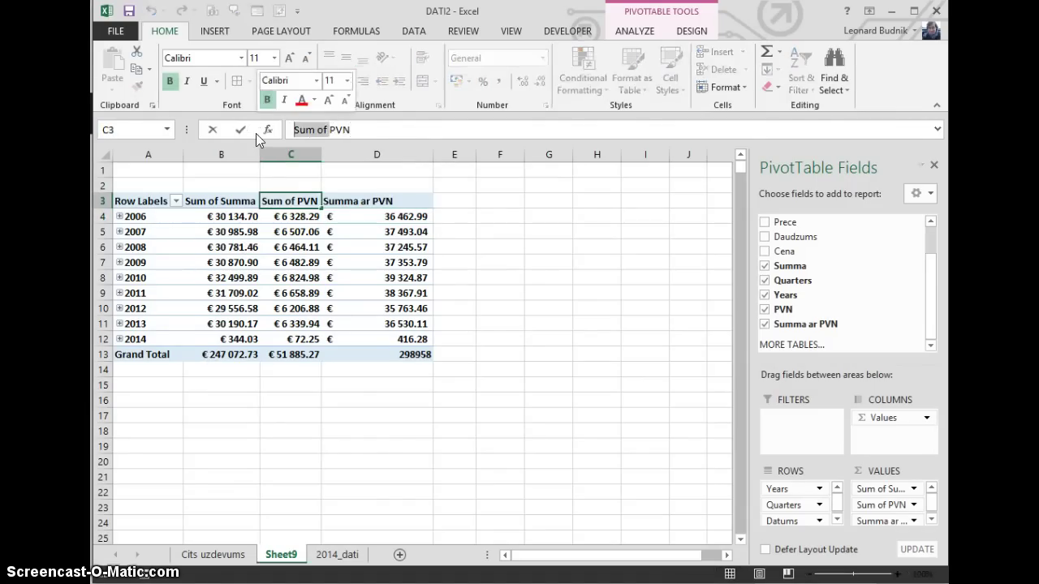
key("BackSpace")
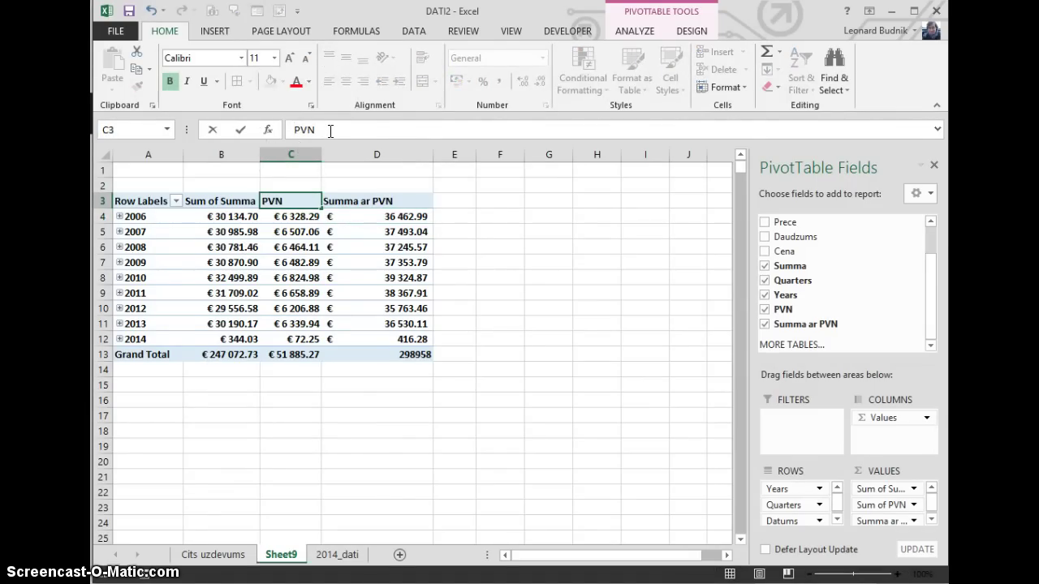
key("Return")
Rename the Sum of Summa column header in B3 to Summa with a trailing space.
key("Up")
key("Left")
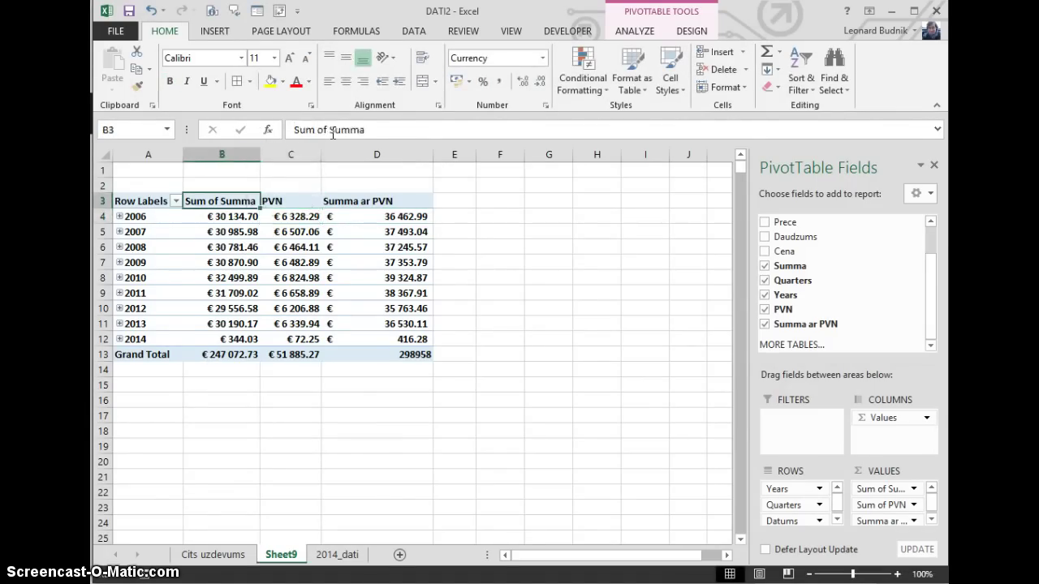
left_click(333, 132)
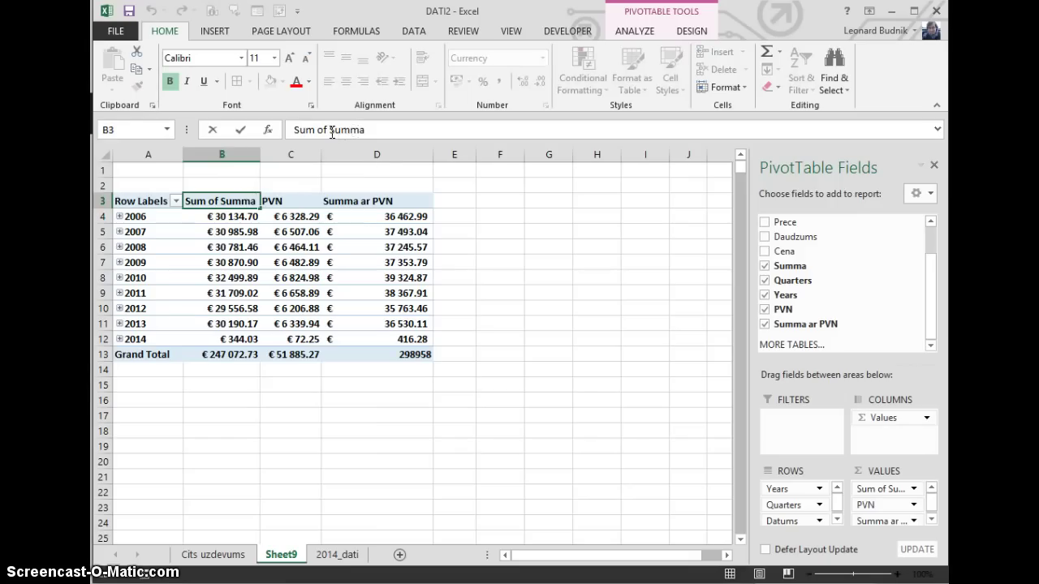
left_click_drag(329, 130, 262, 134)
key("BackSpace")
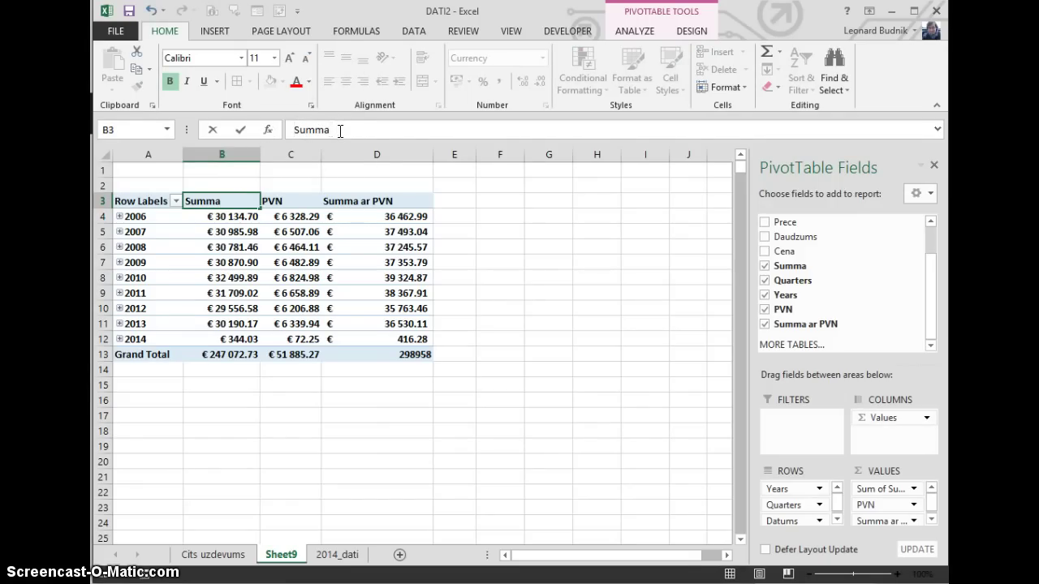
key("Return")
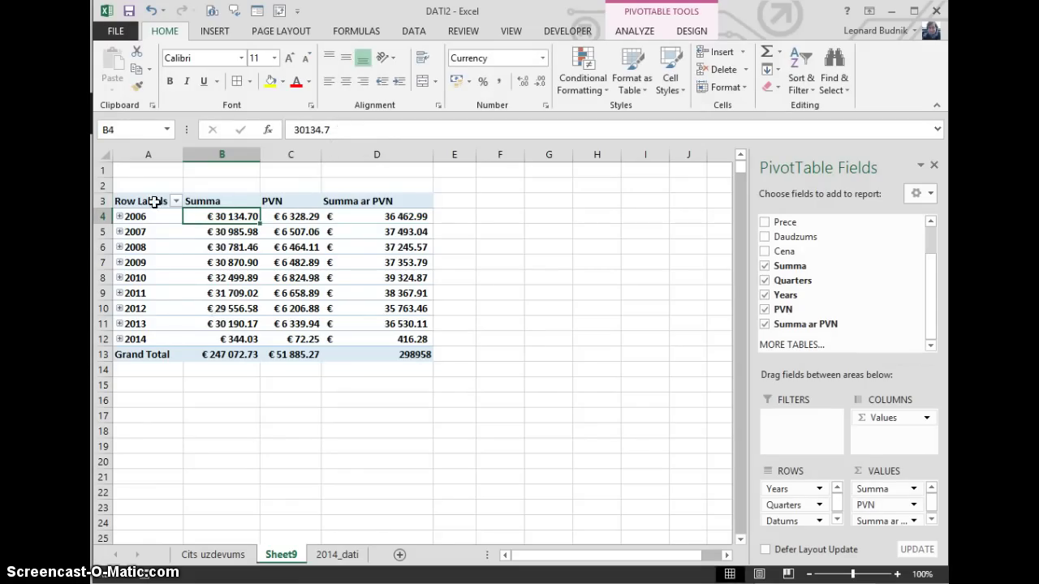
Change the pivot table's report layout to Tabular Form.
mouse_move(377, 304)
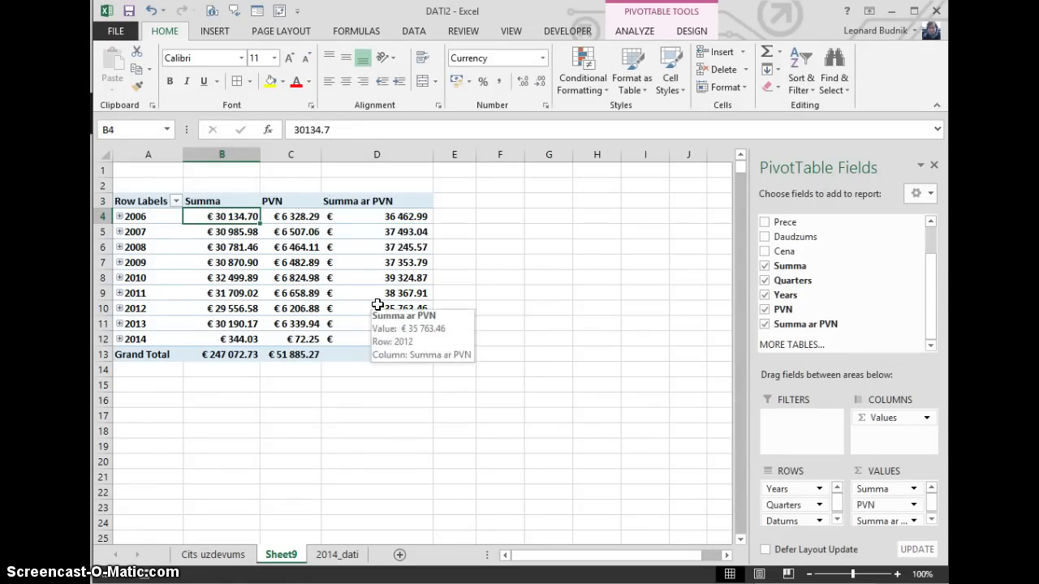
left_click(701, 33)
left_click(194, 87)
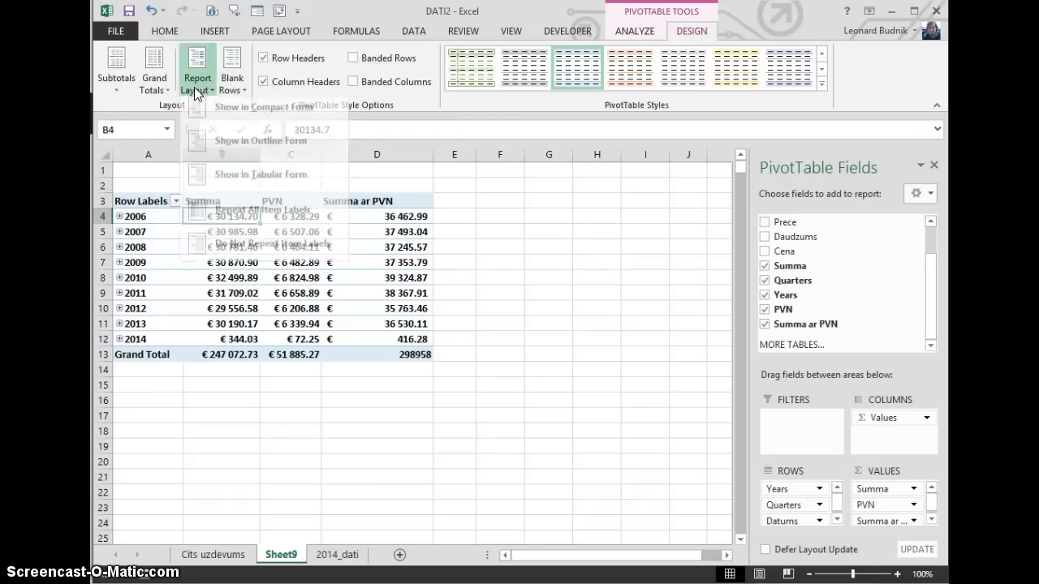
left_click(231, 182)
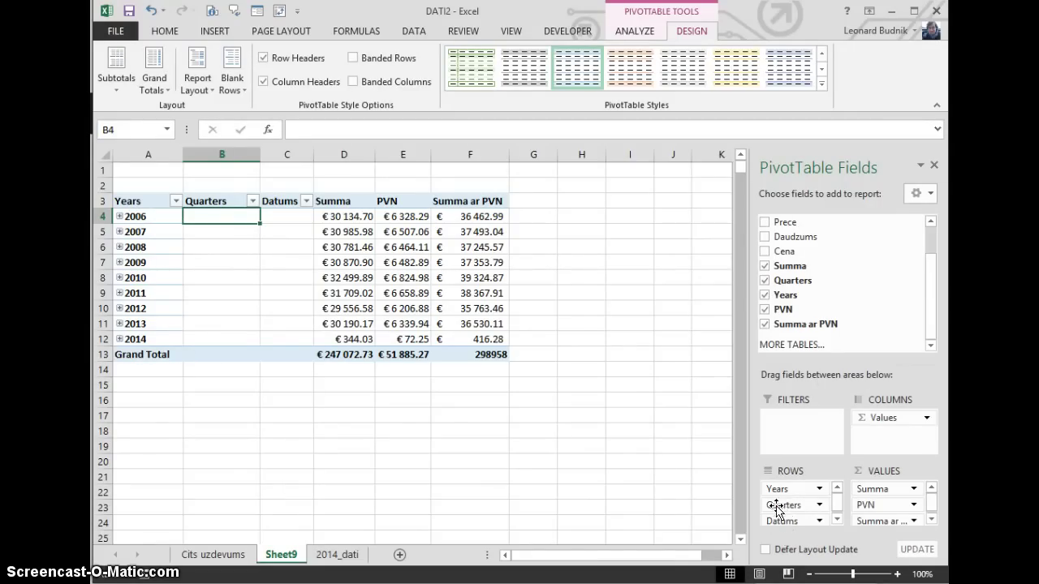
Remove the Quarters and Datums fields from the pivot table's rows, keeping only Years.
left_click(120, 216)
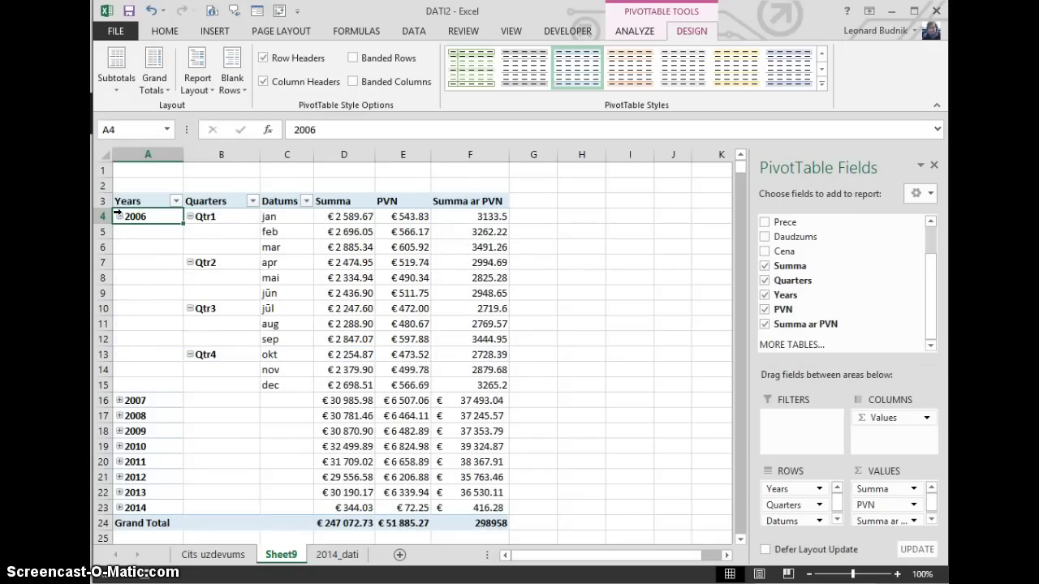
left_click(119, 217)
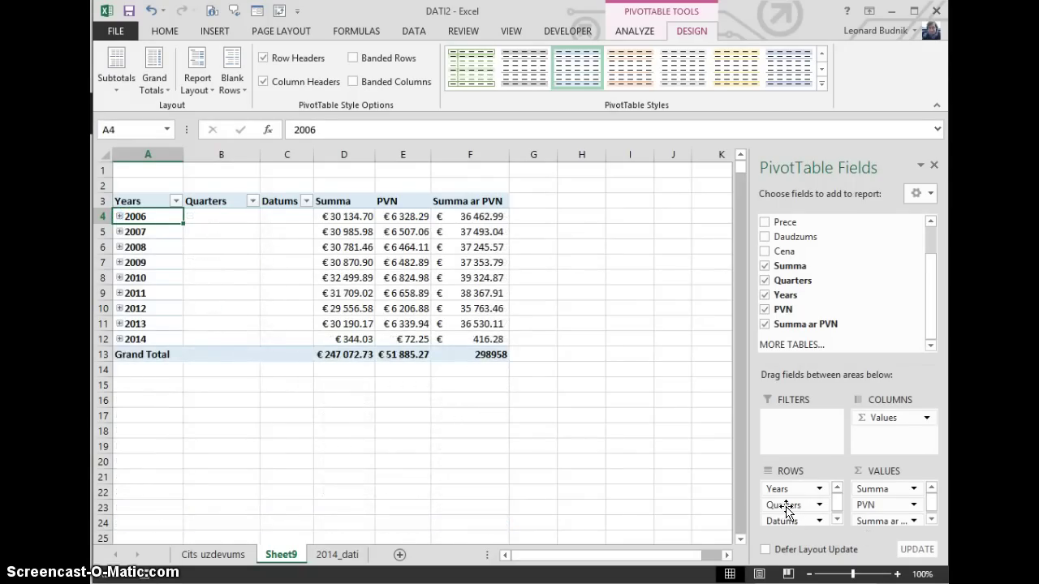
left_click_drag(785, 506, 812, 341)
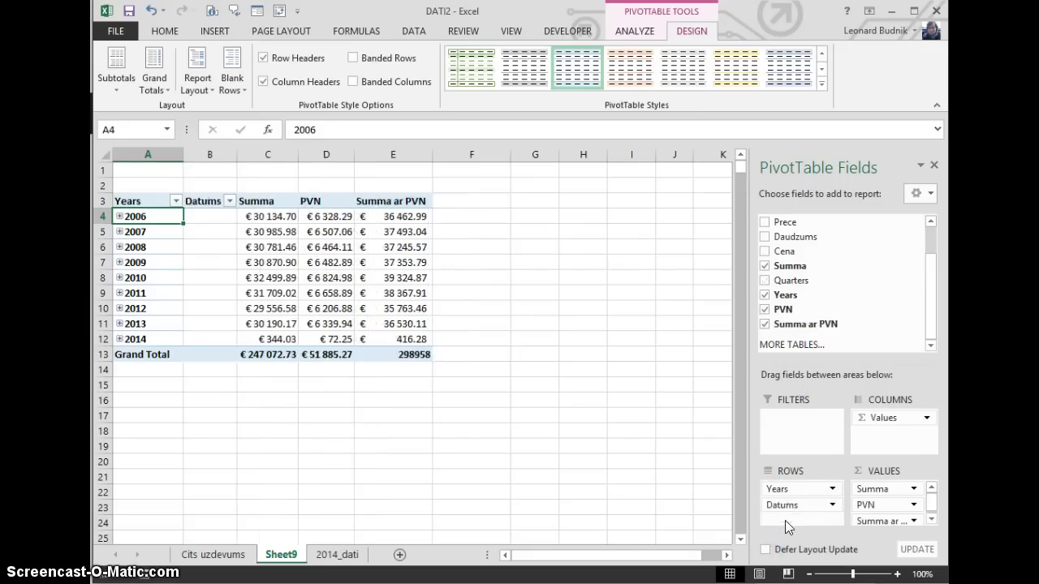
left_click_drag(779, 510, 883, 296)
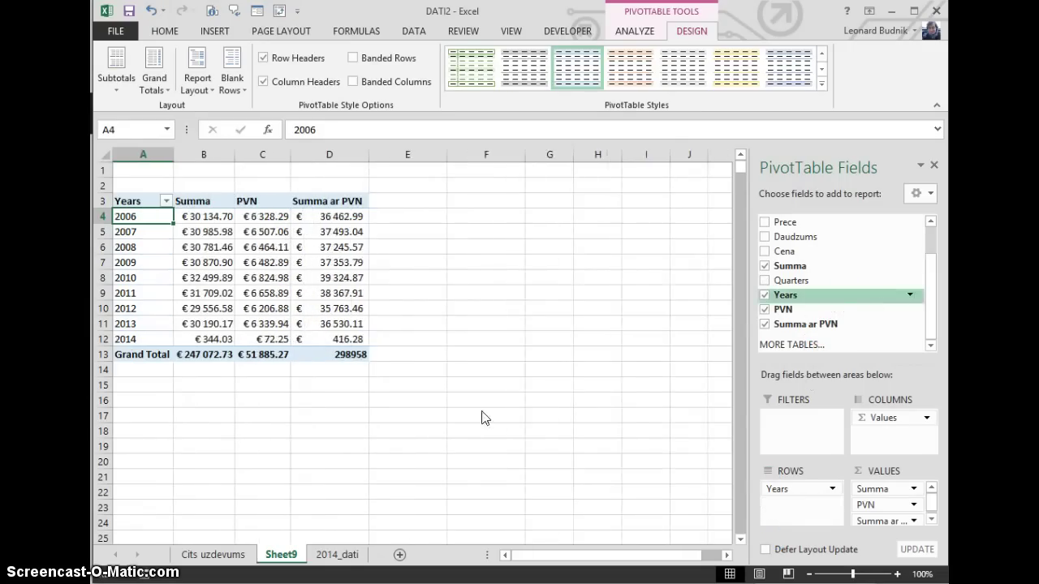
left_click(360, 436)
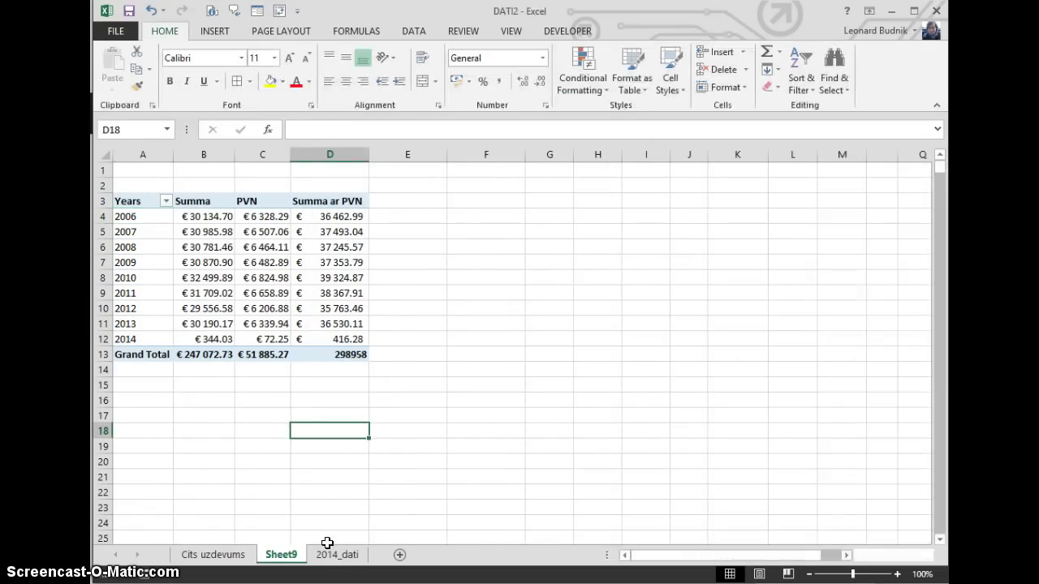
Rename the pivot table's worksheet from Sheet9 to 9_uzd.
left_click(274, 395)
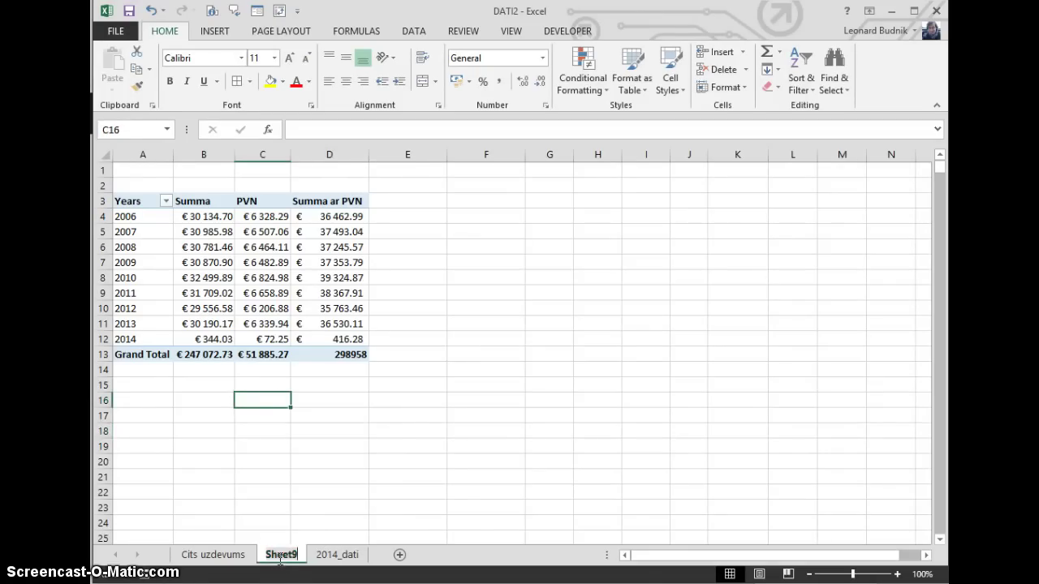
left_click_drag(299, 552, 249, 562)
type("9_uzd")
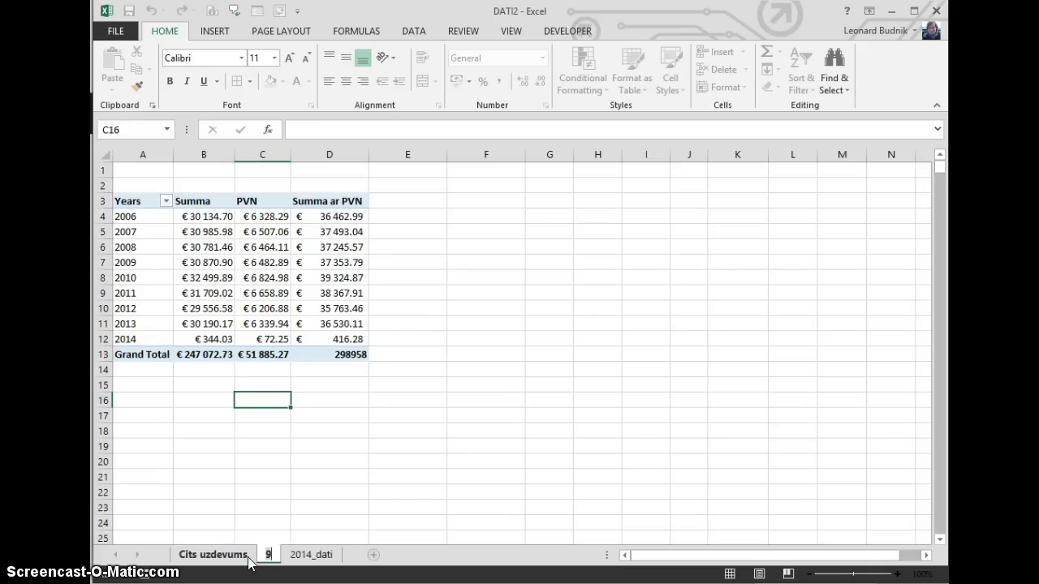
key("Return")
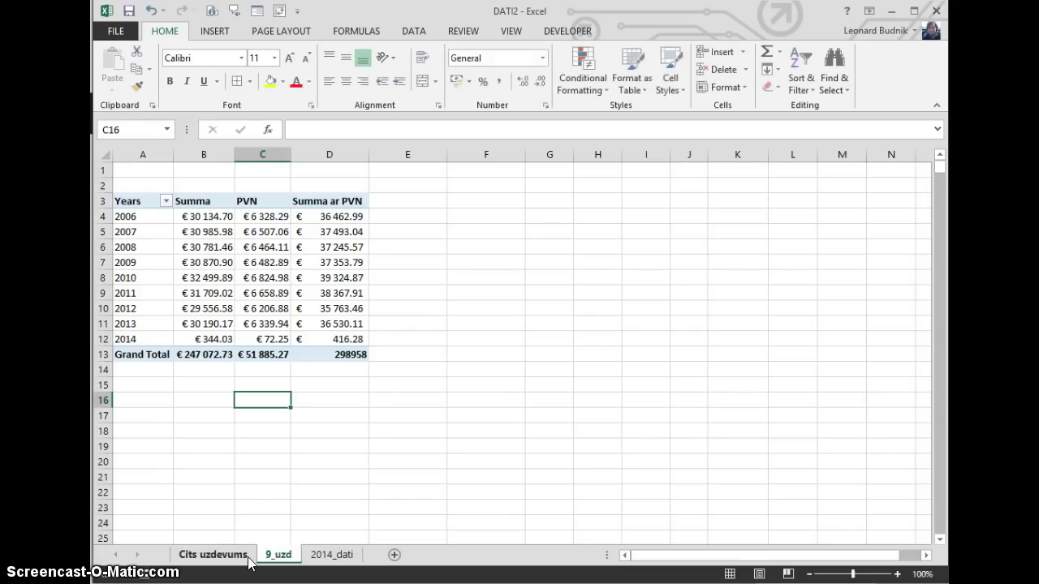
Insert another pivot table on a new worksheet from the data table on the 2014_dati sheet.
key("Right")
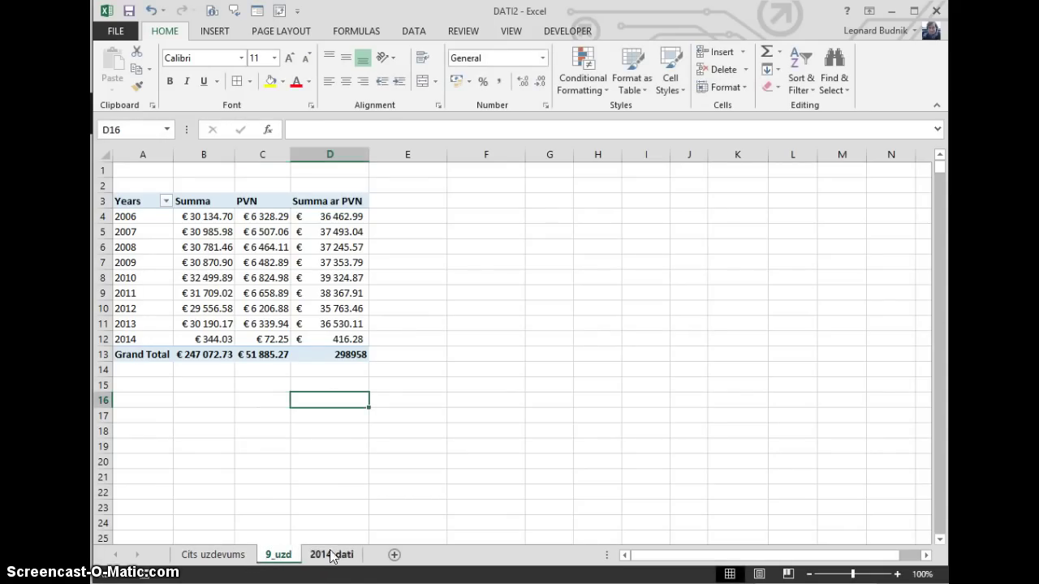
left_click(332, 554)
left_click(344, 371)
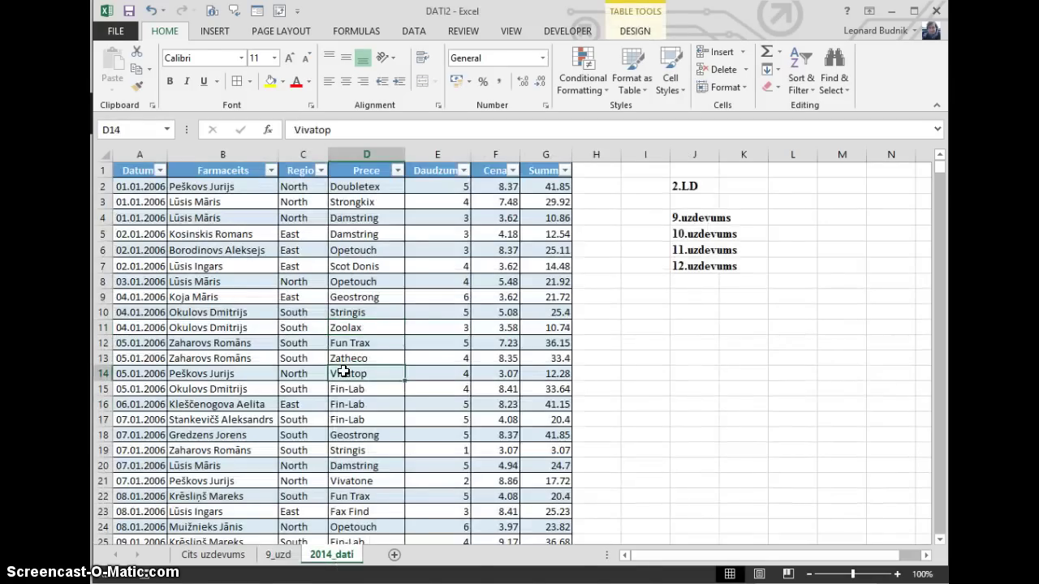
key("alt")
key("n")
key("v")
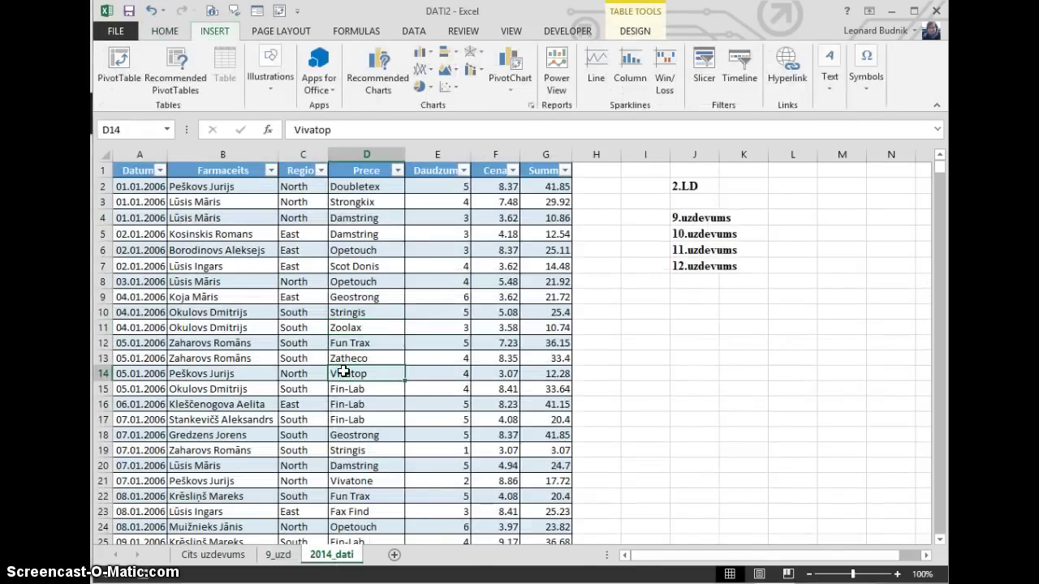
key("Return")
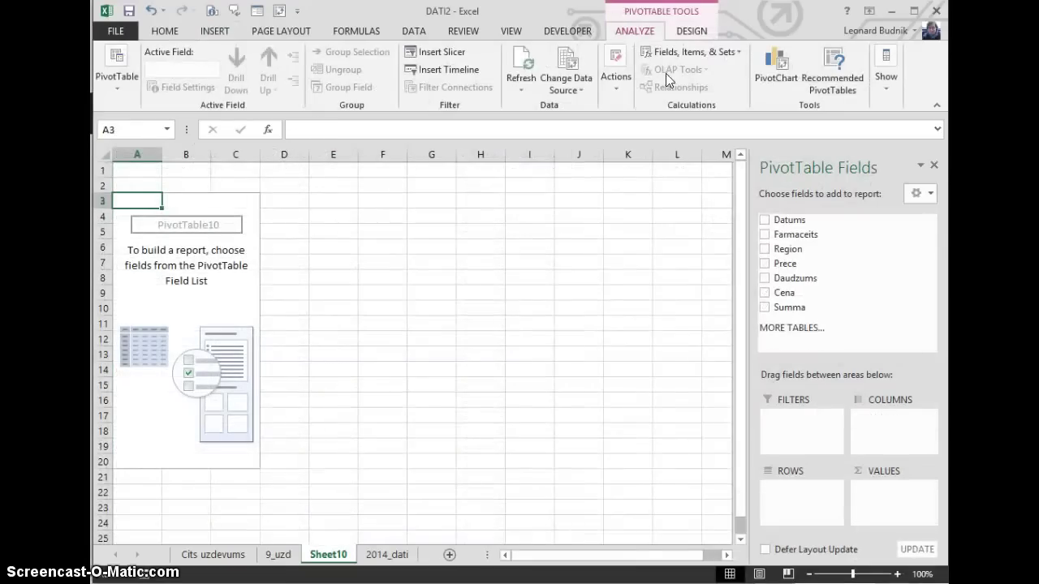
Add the Datums field to the pivot table's rows and try to group its dates.
left_click_drag(807, 222, 795, 505)
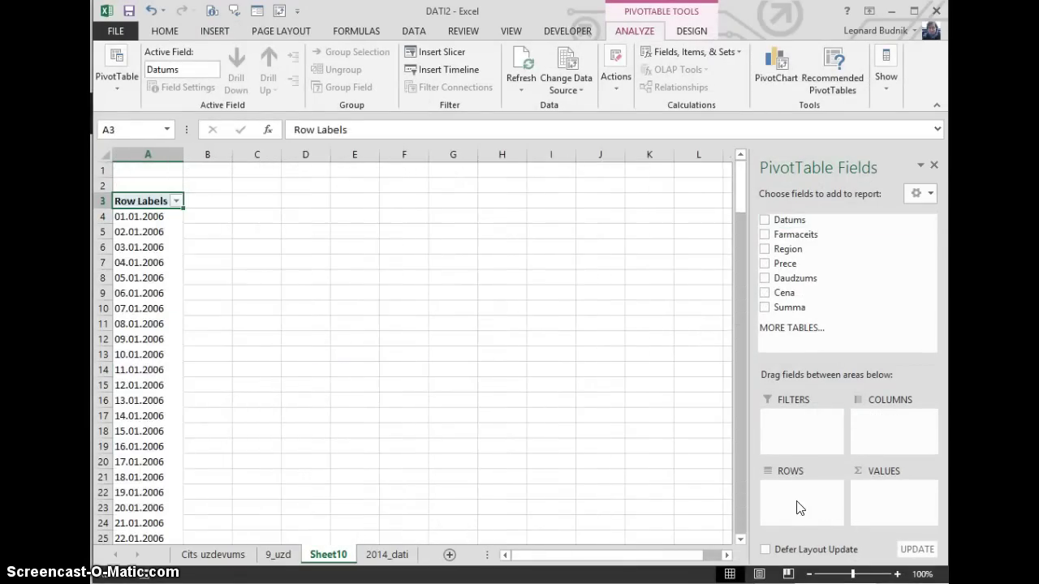
right_click(134, 308)
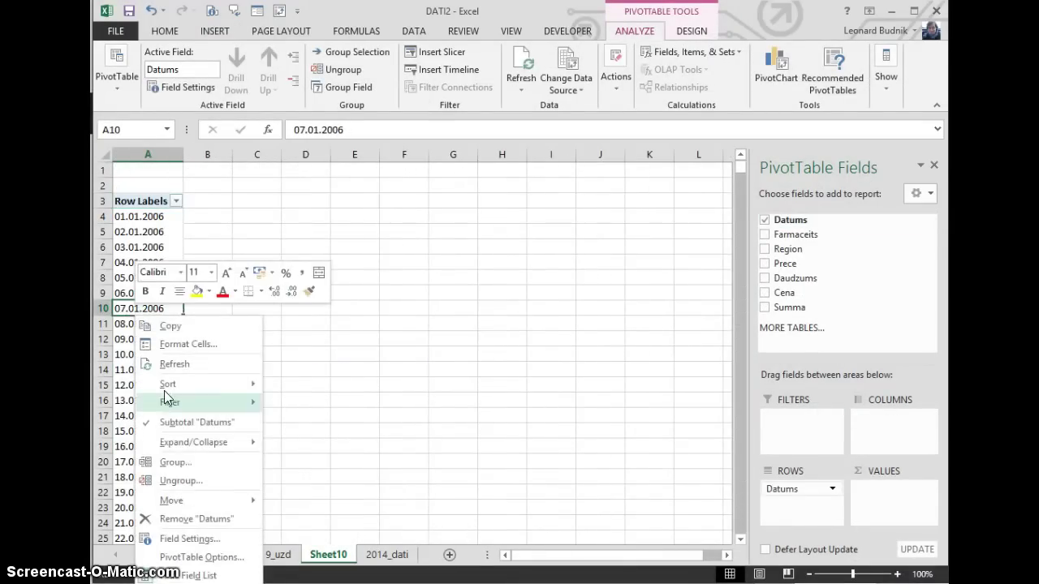
left_click(187, 467)
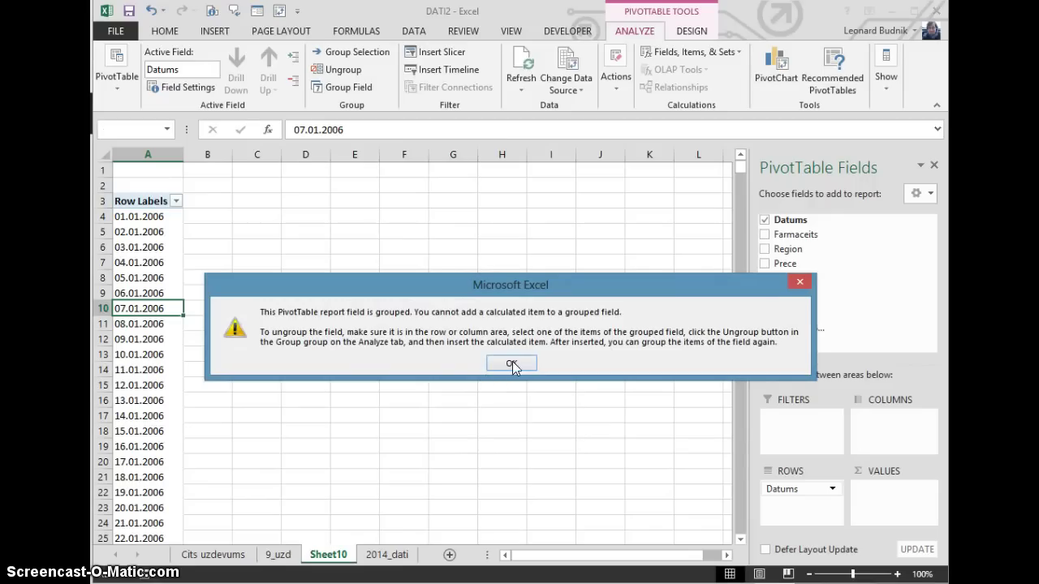
left_click(521, 367)
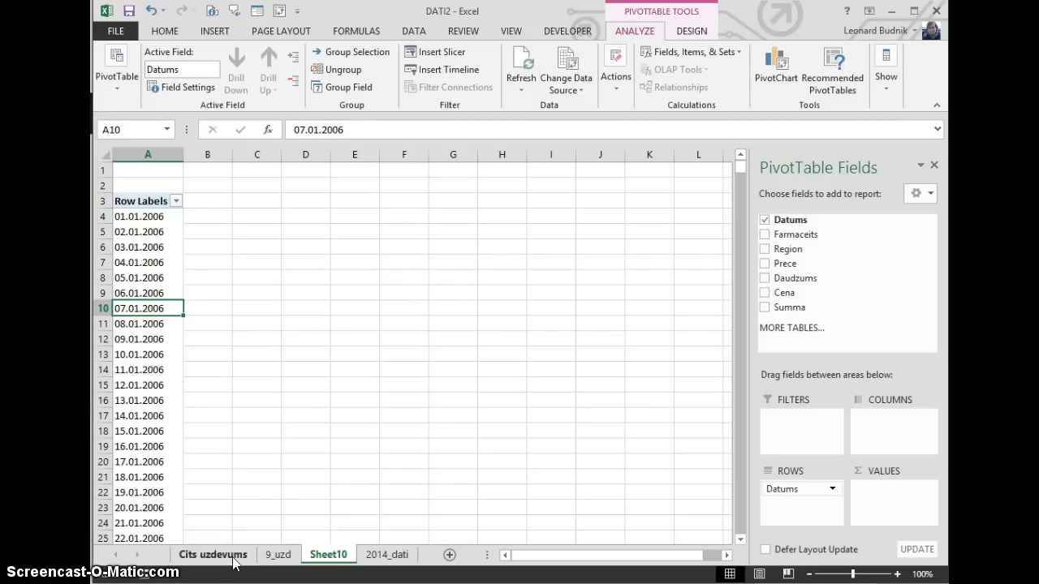
Delete the Sheet10 worksheet together with its pivot table.
right_click(341, 556)
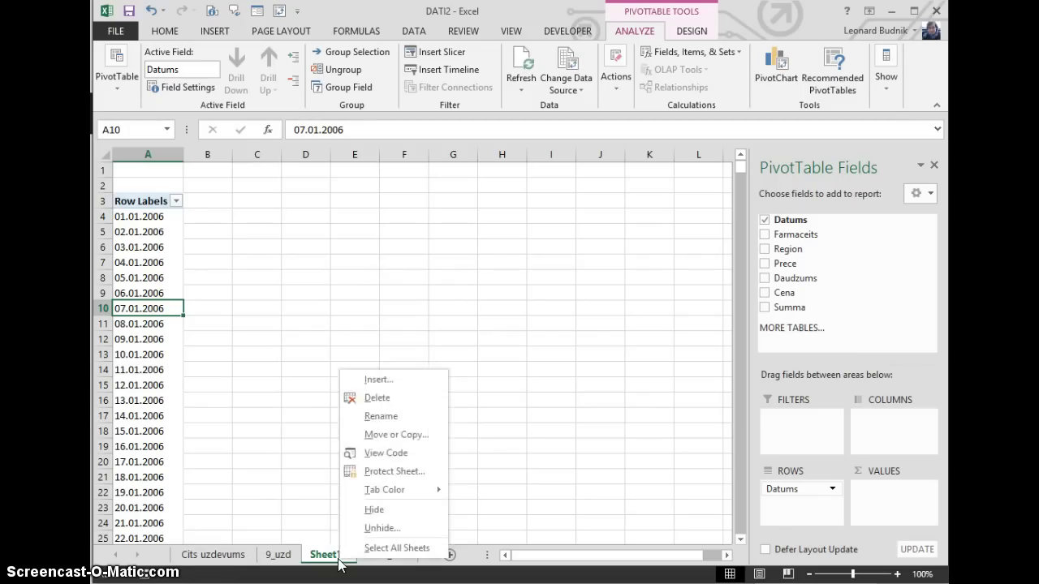
left_click(369, 409)
left_click(475, 352)
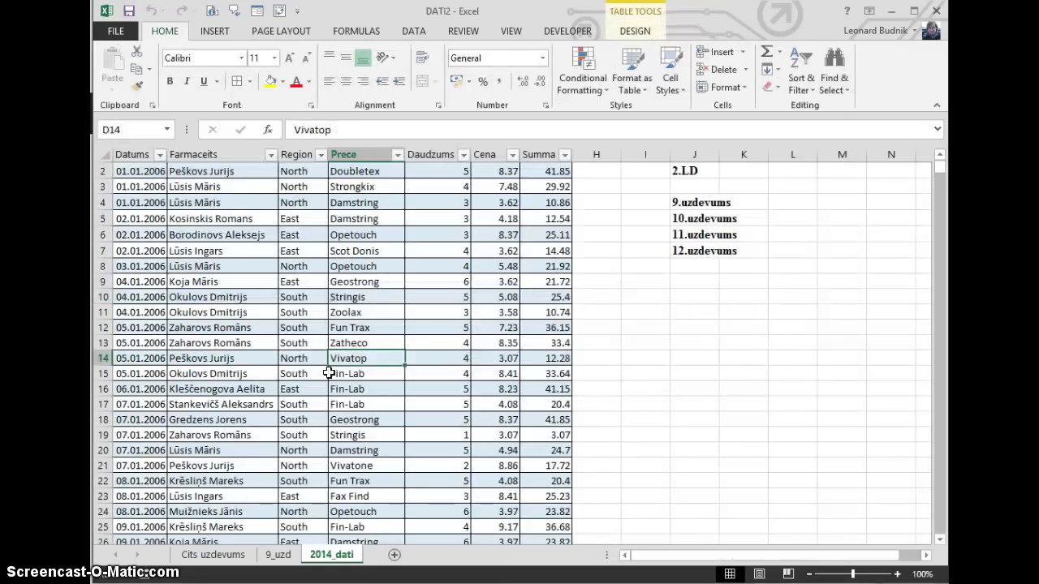
Create a pivot table on a new worksheet with the PivotTable Wizard, basing it on the existing 9_uzd report PivotTable9.
key("alt+d")
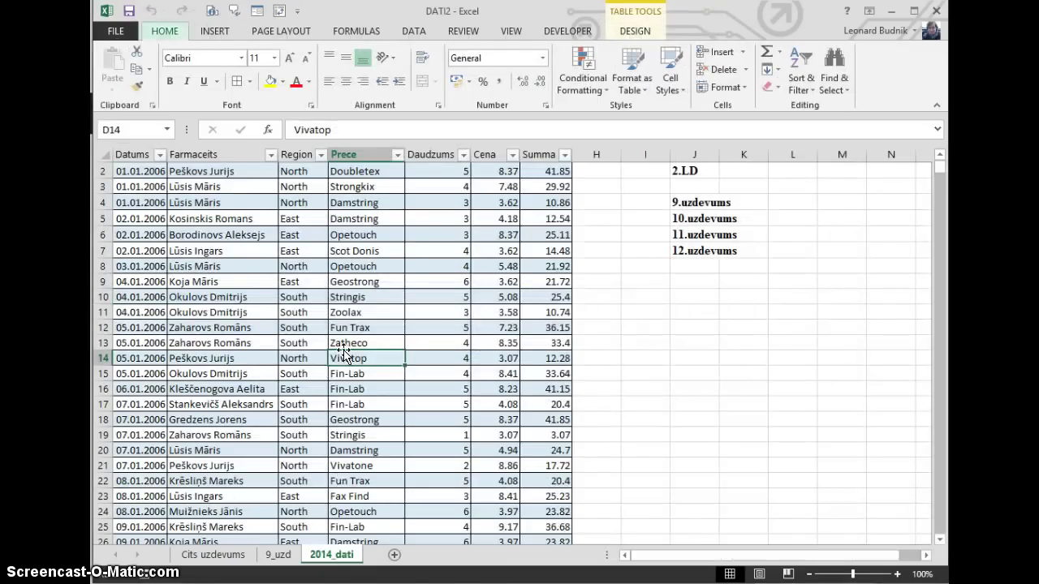
key("p")
left_click_drag(555, 165, 400, 146)
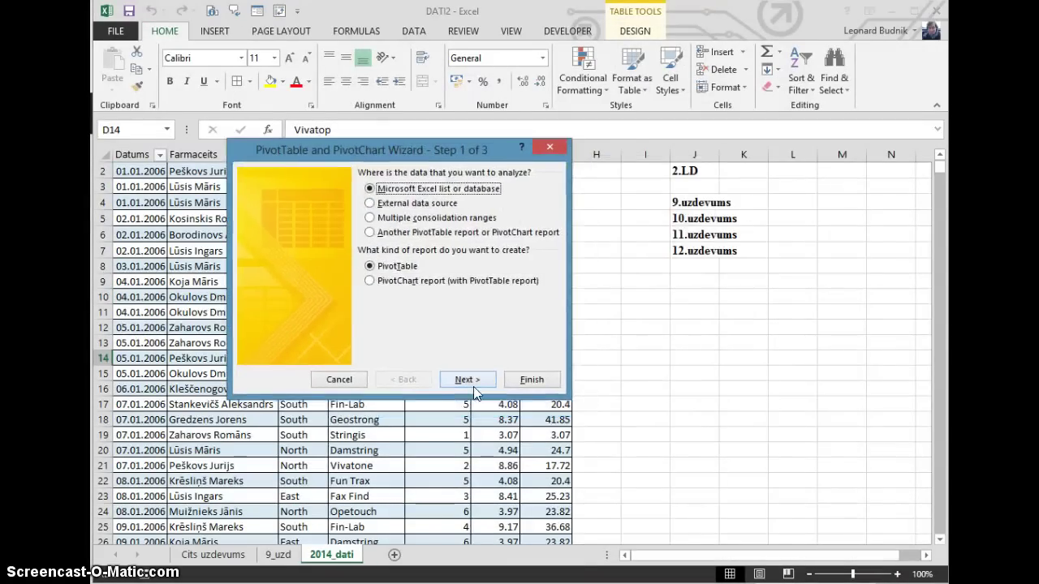
left_click(485, 375)
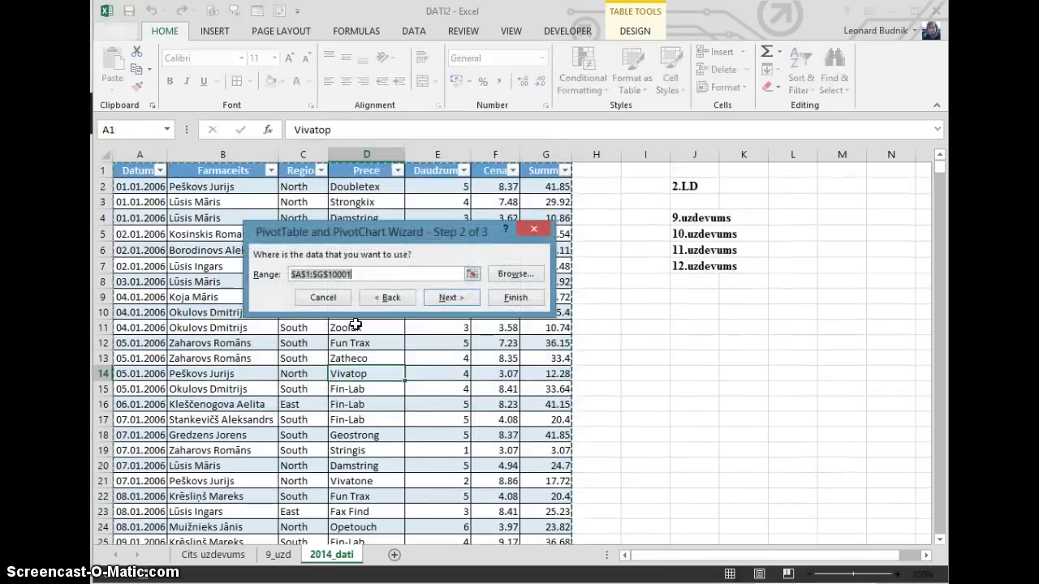
left_click(450, 296)
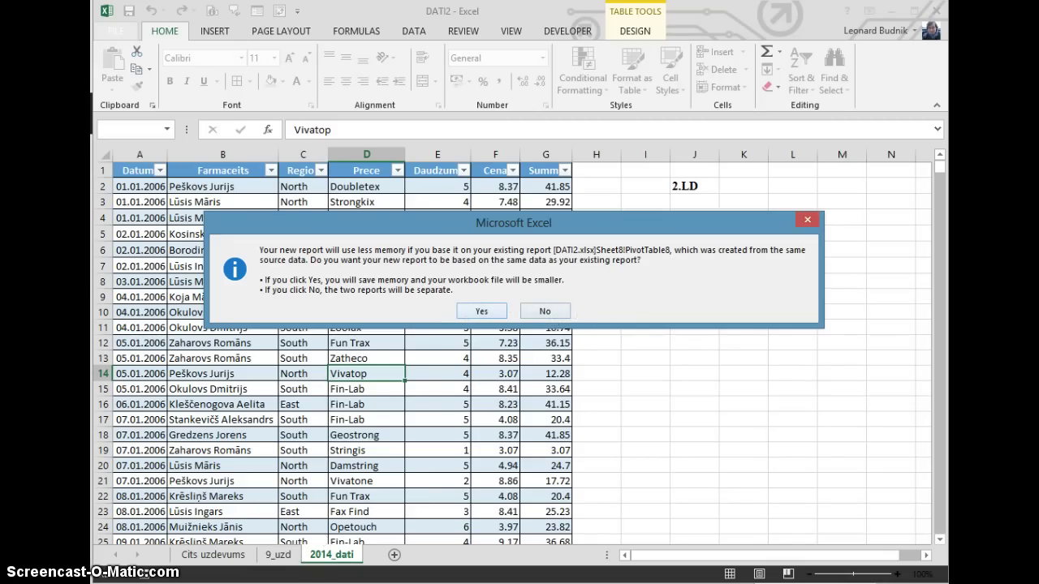
key("alt+Tab")
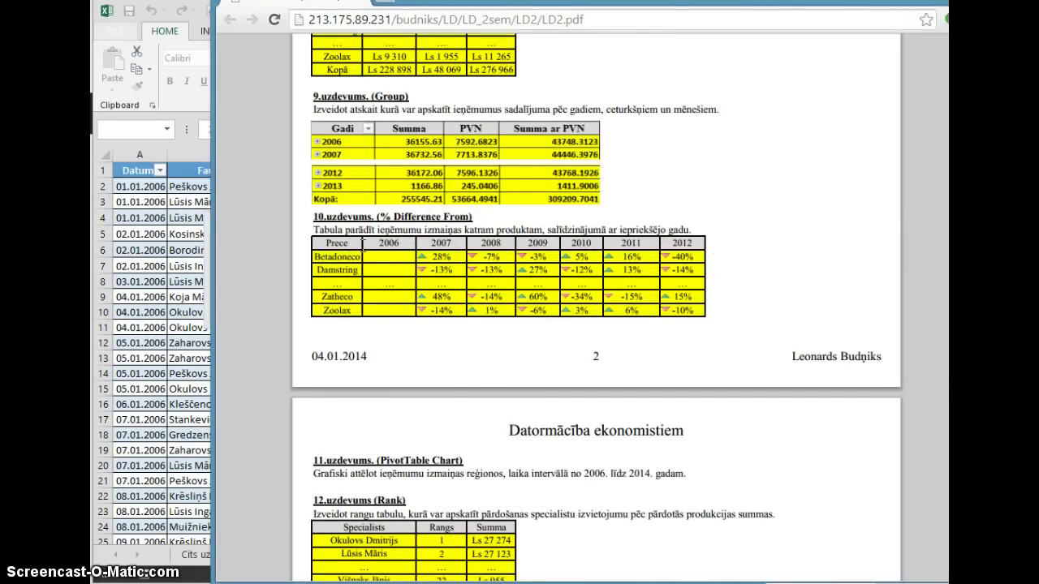
key("alt+Tab")
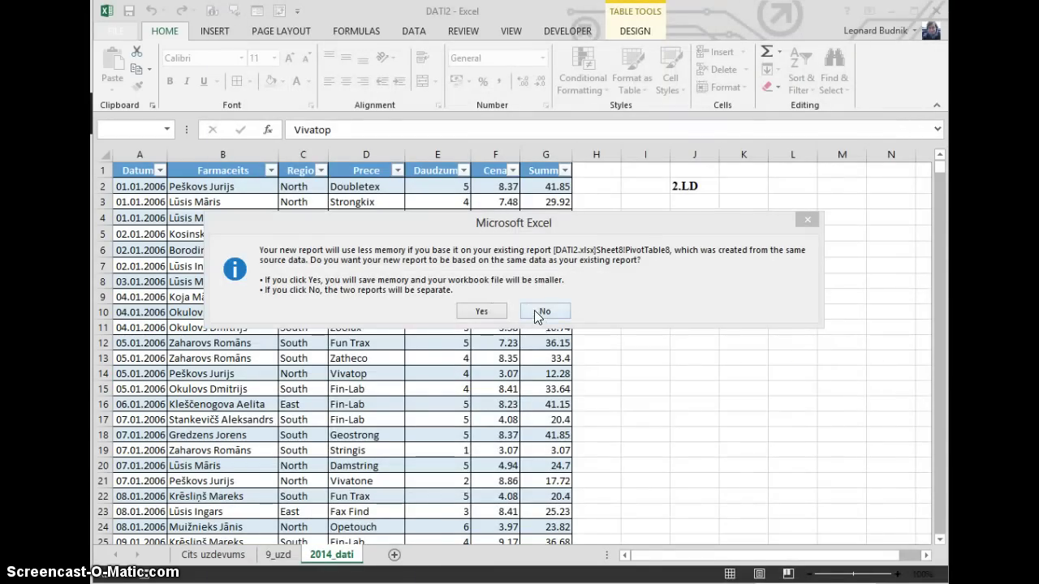
left_click(482, 311)
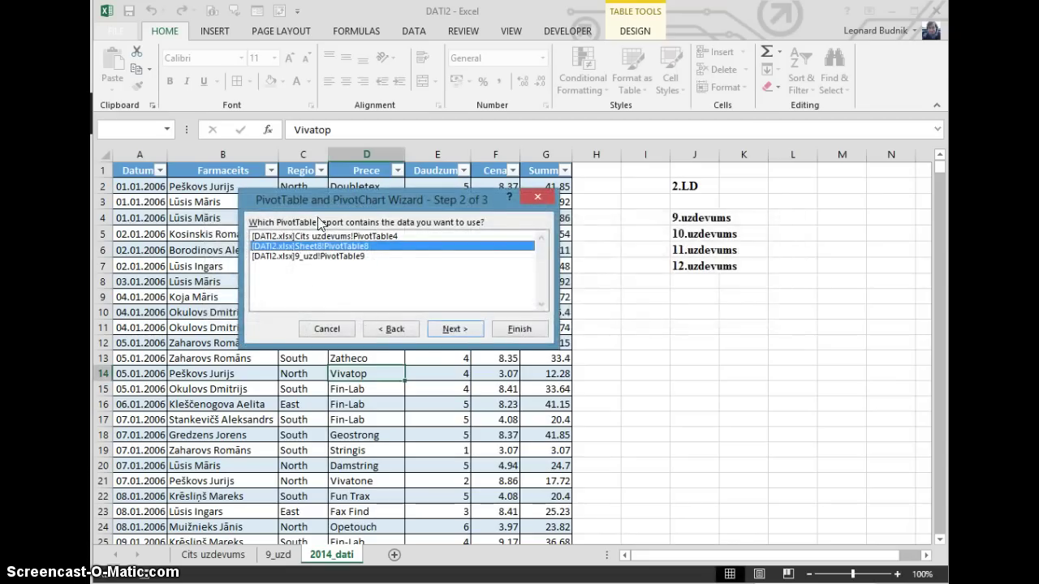
left_click(297, 256)
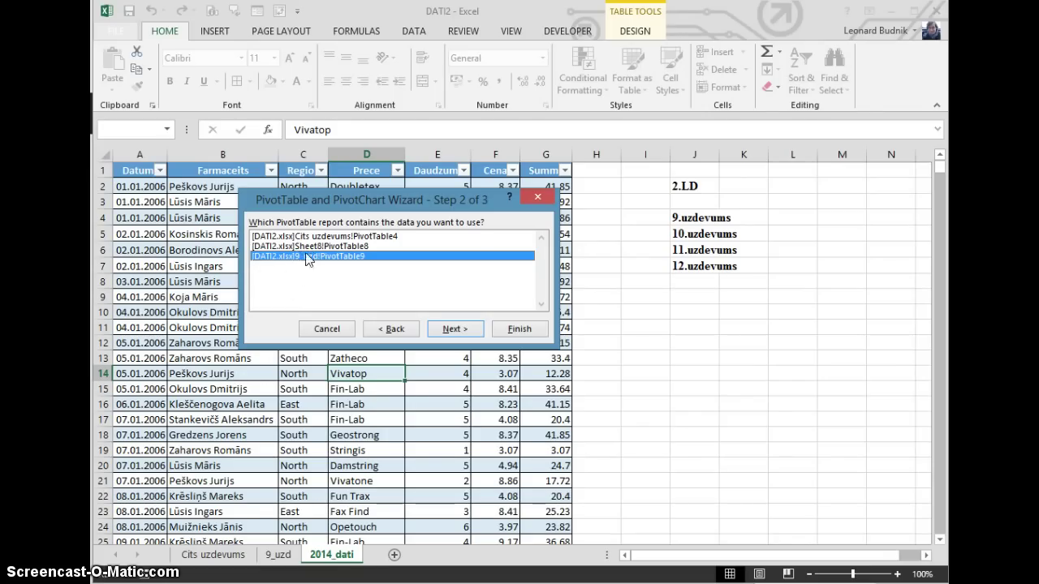
left_click(528, 334)
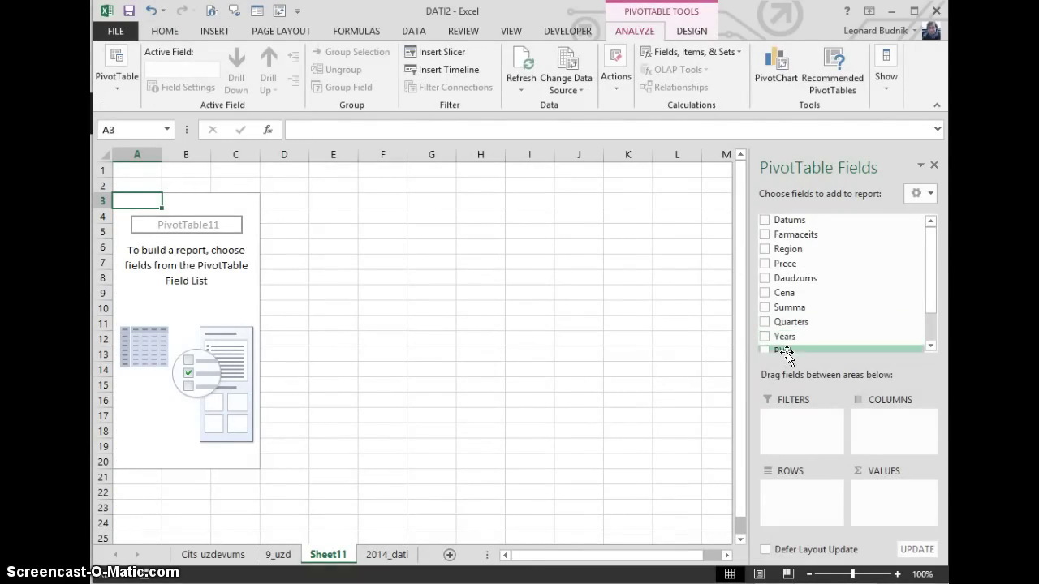
Lay out the pivot table with Years in columns, Summa in values, and Prece instead of Region in rows.
scroll(931, 323, "down", 1)
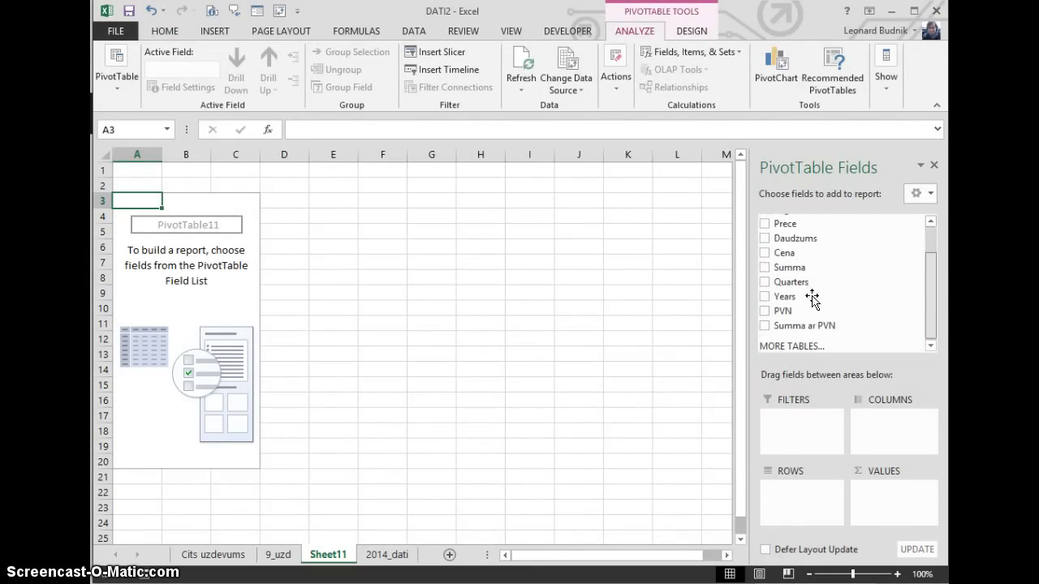
scroll(933, 294, "up", 1)
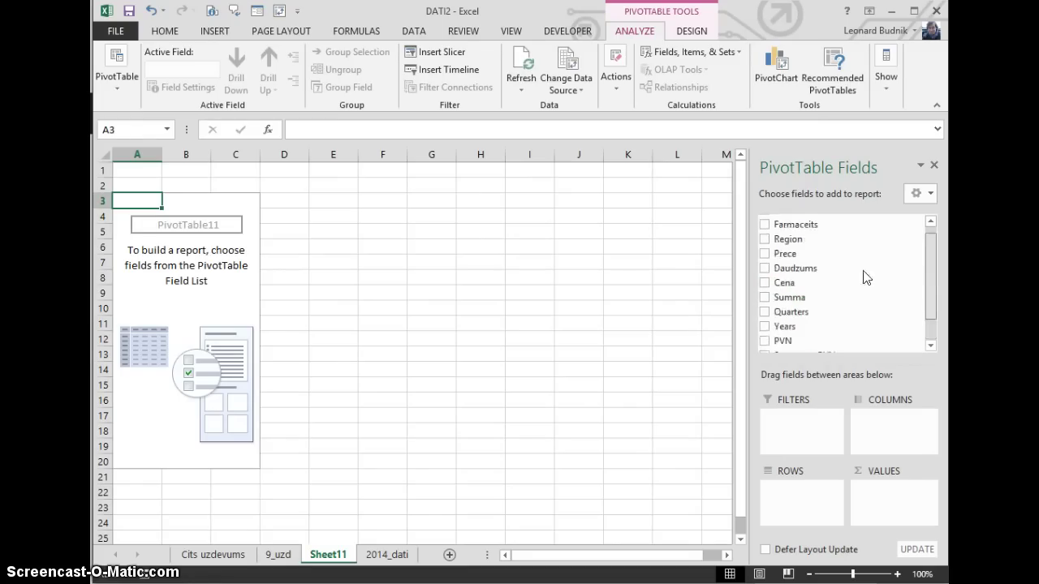
left_click_drag(785, 245, 800, 497)
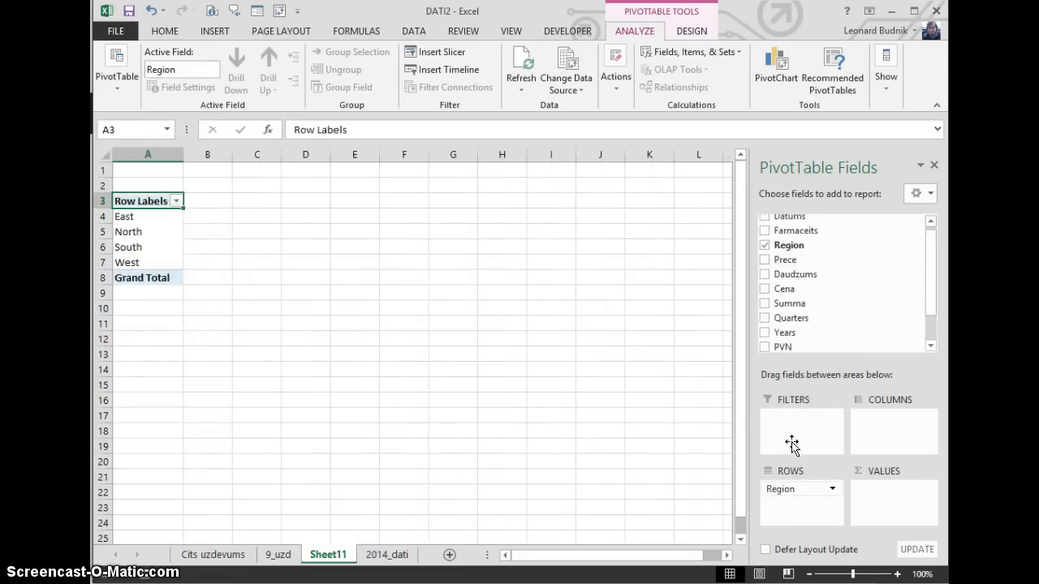
left_click_drag(870, 406, 882, 434)
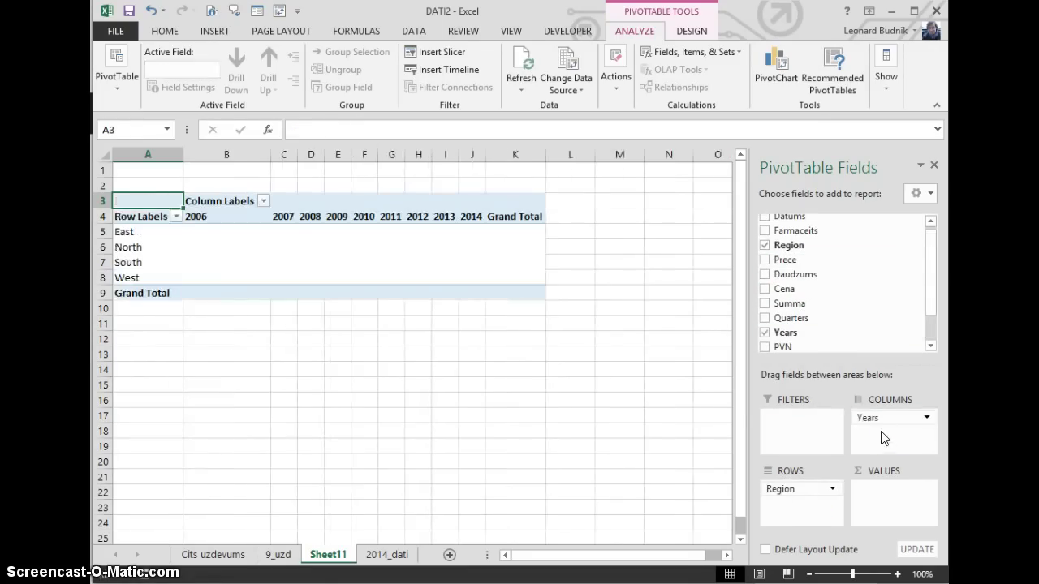
left_click_drag(789, 303, 884, 501)
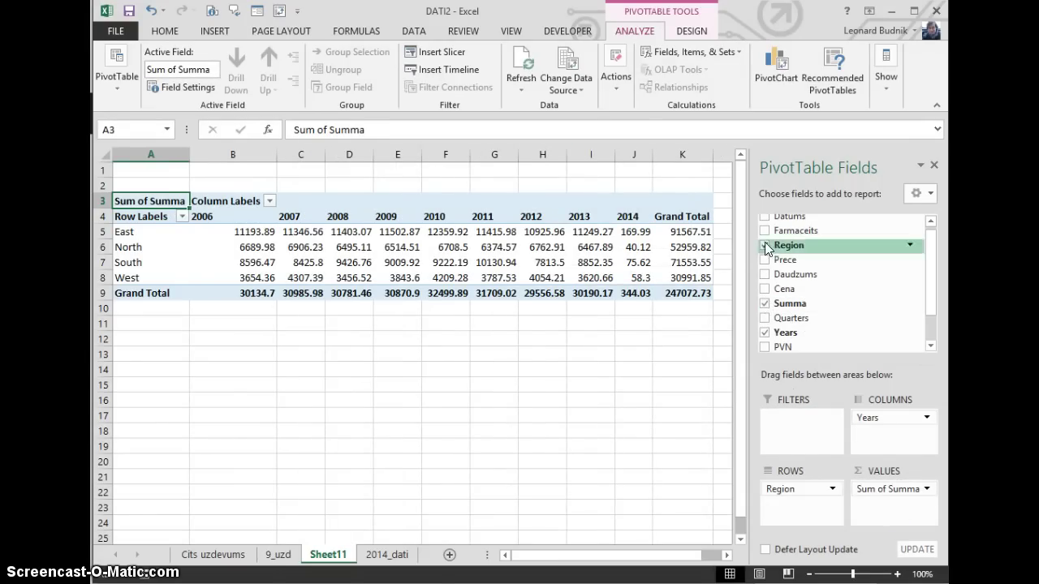
left_click_drag(782, 245, 799, 498)
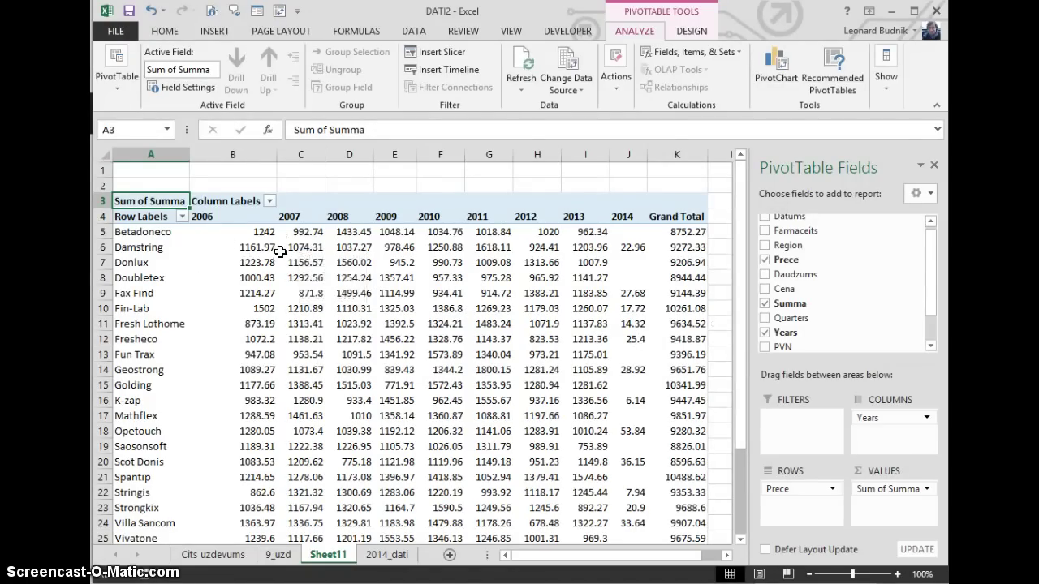
In the value field settings of Sum of Summa, choose to show values as % Difference From.
mouse_move(298, 247)
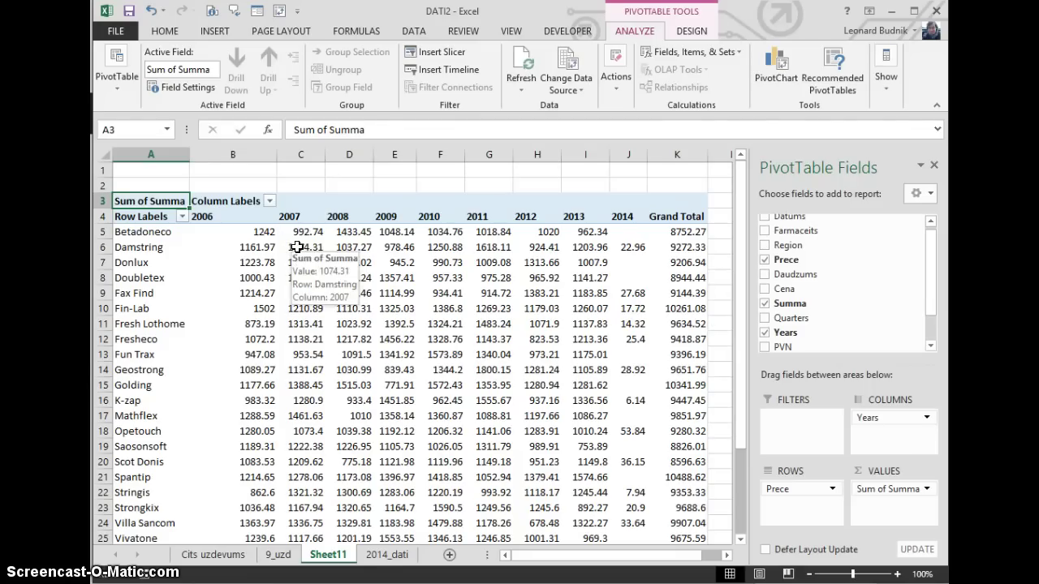
right_click(296, 248)
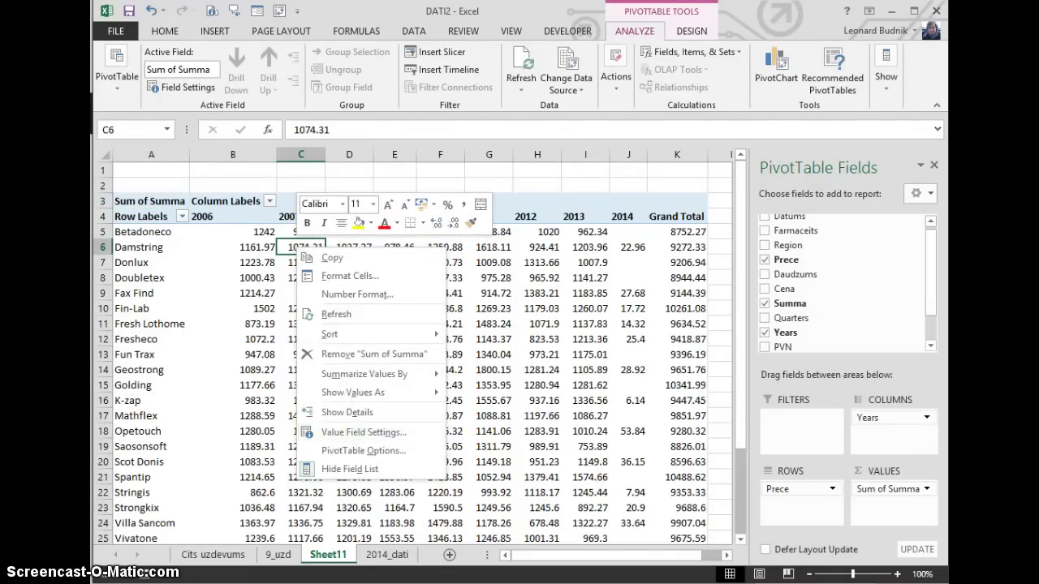
left_click(928, 490)
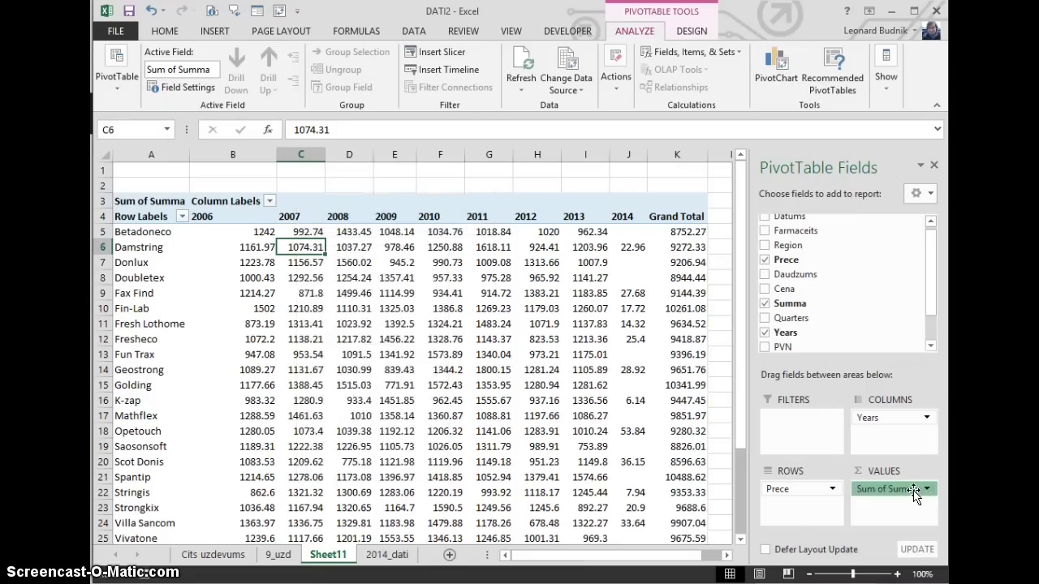
right_click(305, 247)
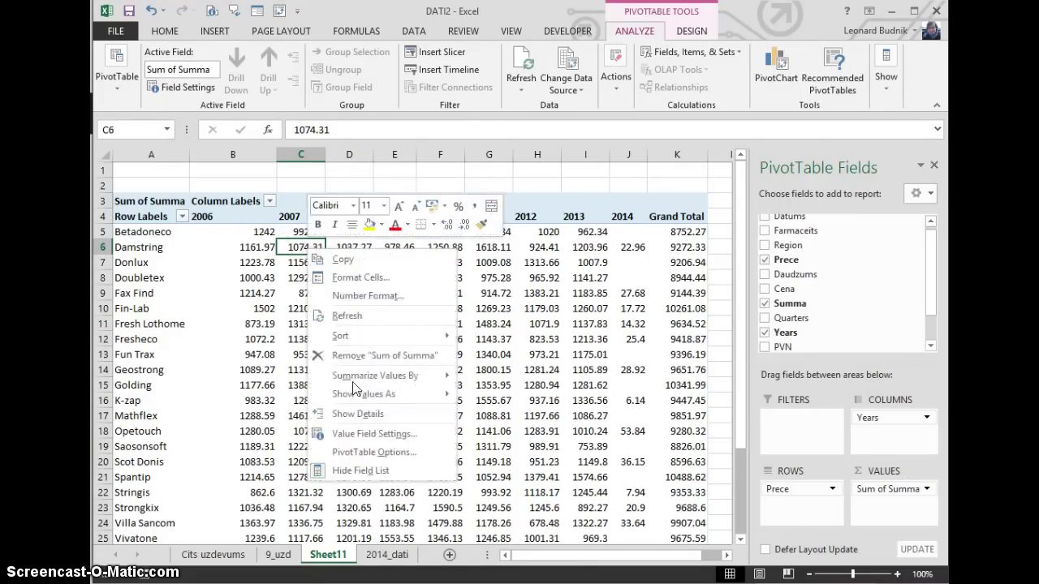
left_click(366, 436)
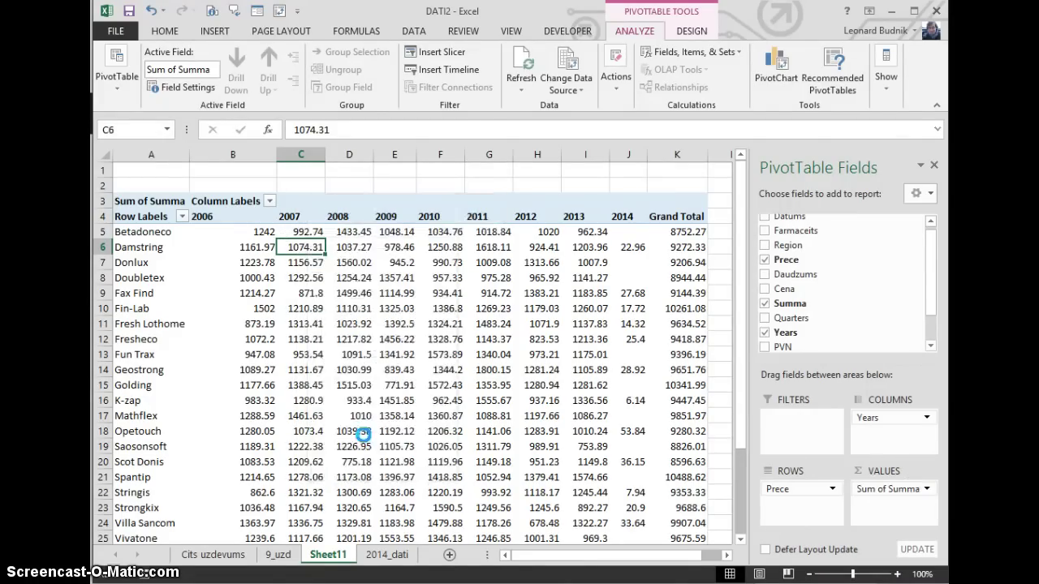
left_click_drag(352, 322, 422, 210)
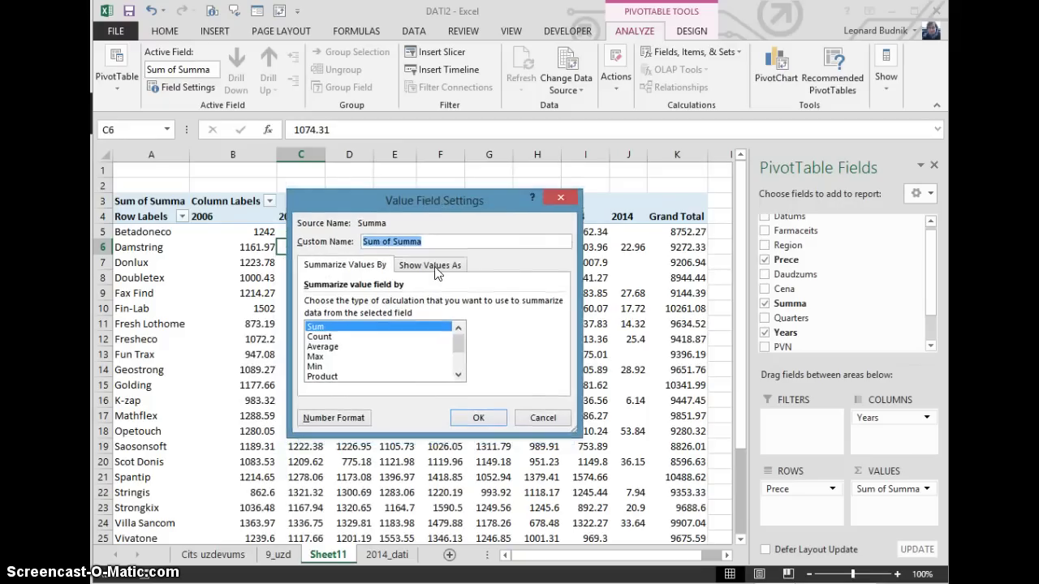
left_click(431, 266)
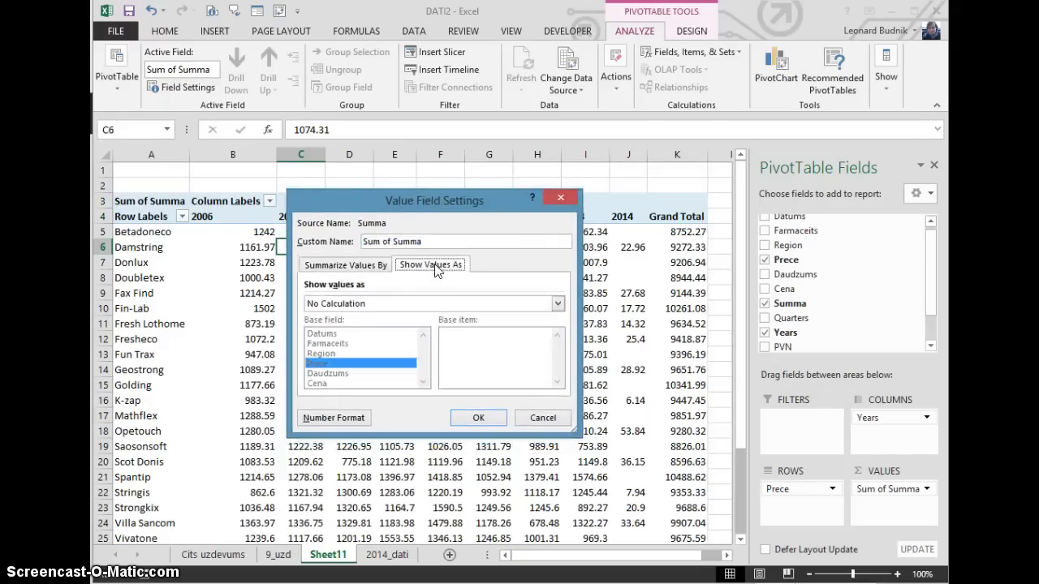
left_click(425, 304)
scroll(365, 345, "down", 1)
scroll(360, 353, "down", 2)
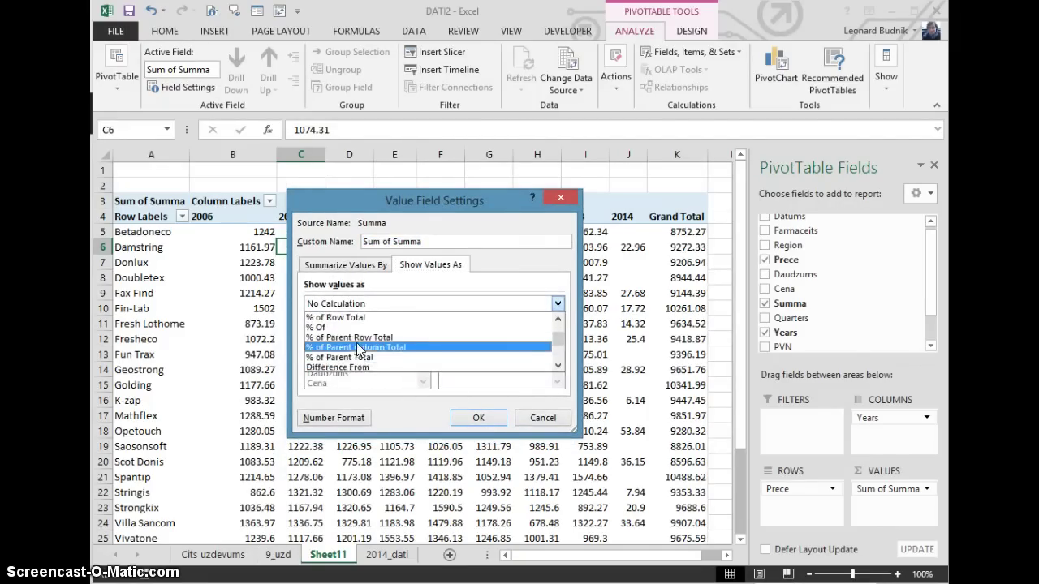
left_click(356, 205)
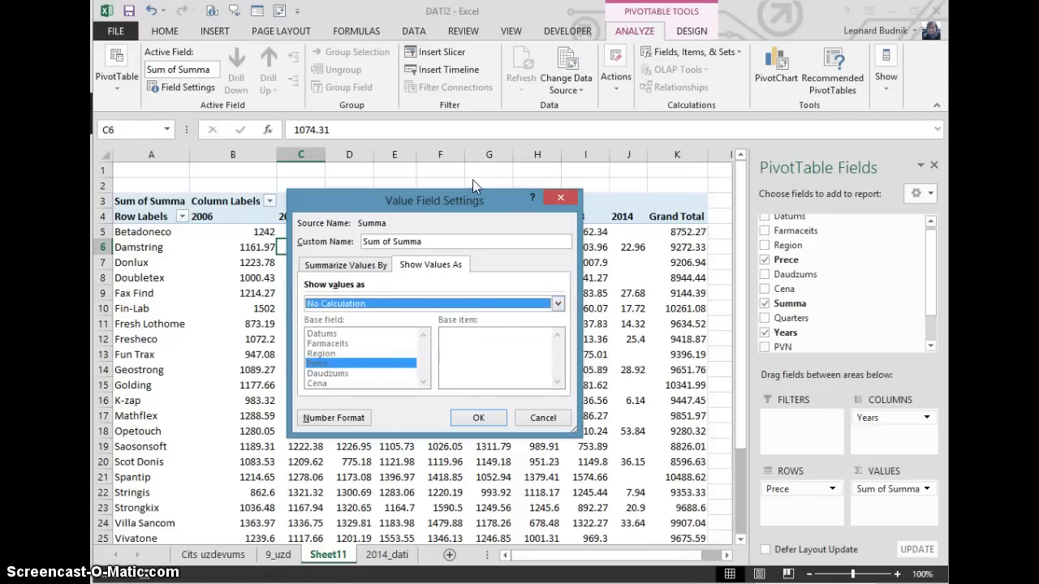
left_click_drag(441, 197, 573, 155)
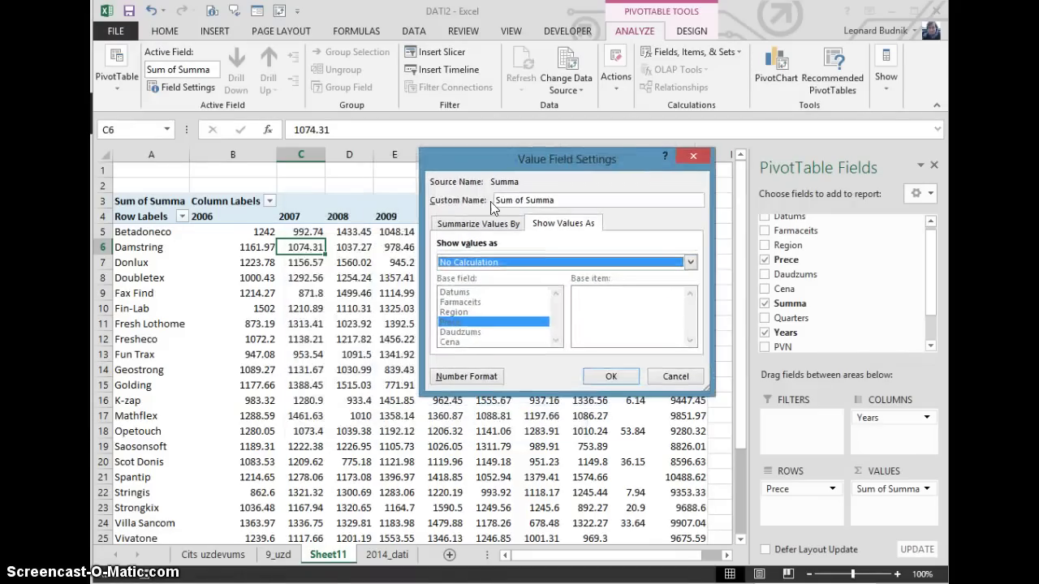
left_click(511, 259)
scroll(465, 321, "down", 1)
scroll(466, 321, "down", 2)
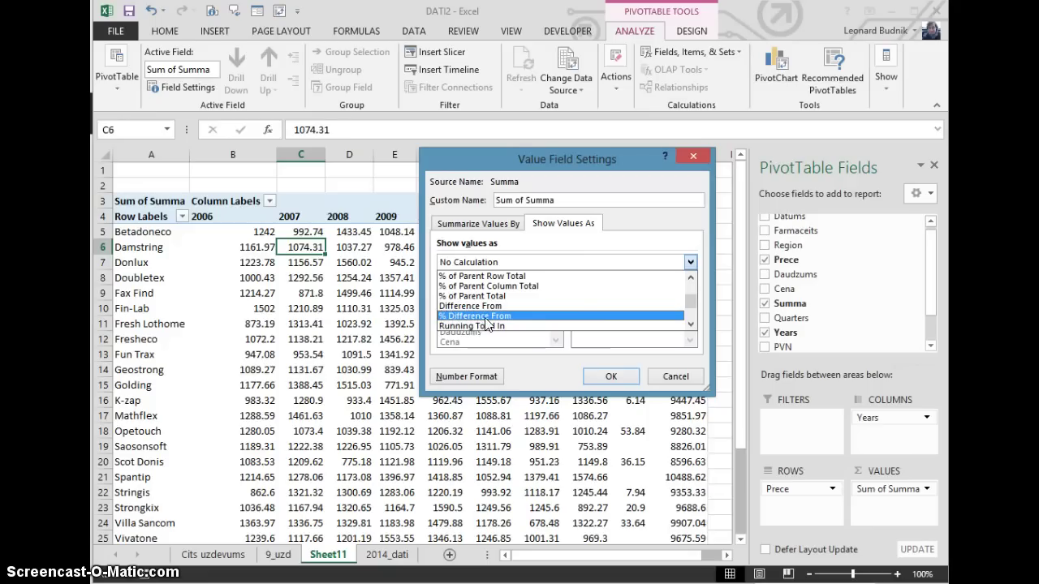
left_click(480, 317)
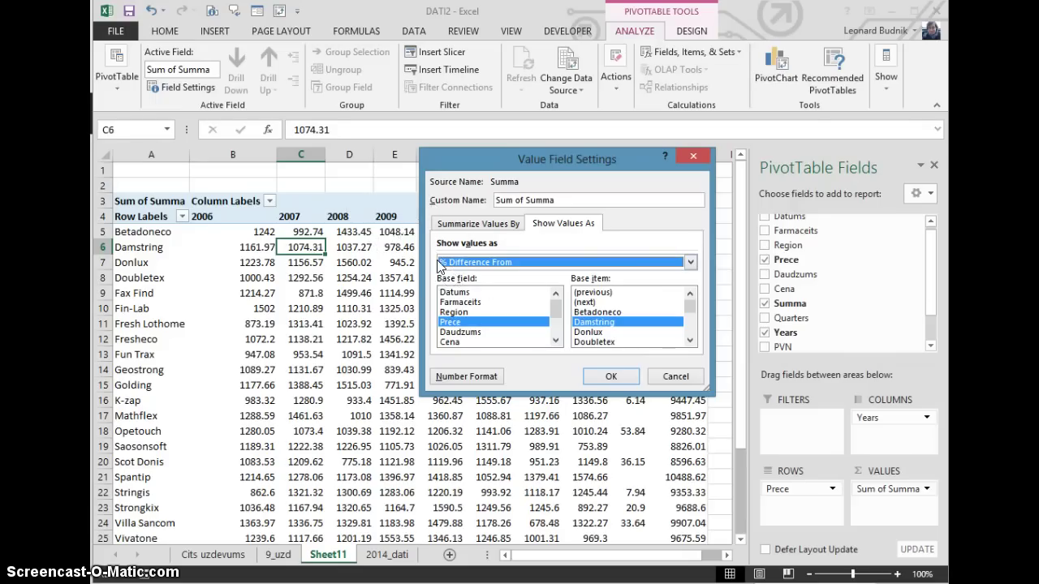
Set Years as the base field of the % Difference From calculation and apply the value field settings.
left_click_drag(555, 312, 556, 341)
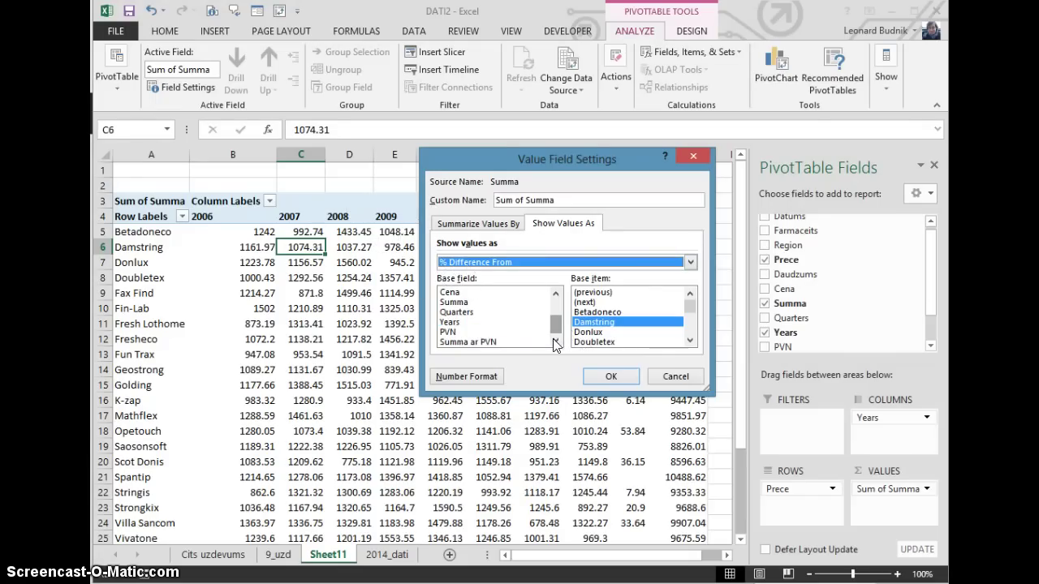
left_click(449, 322)
key("Return")
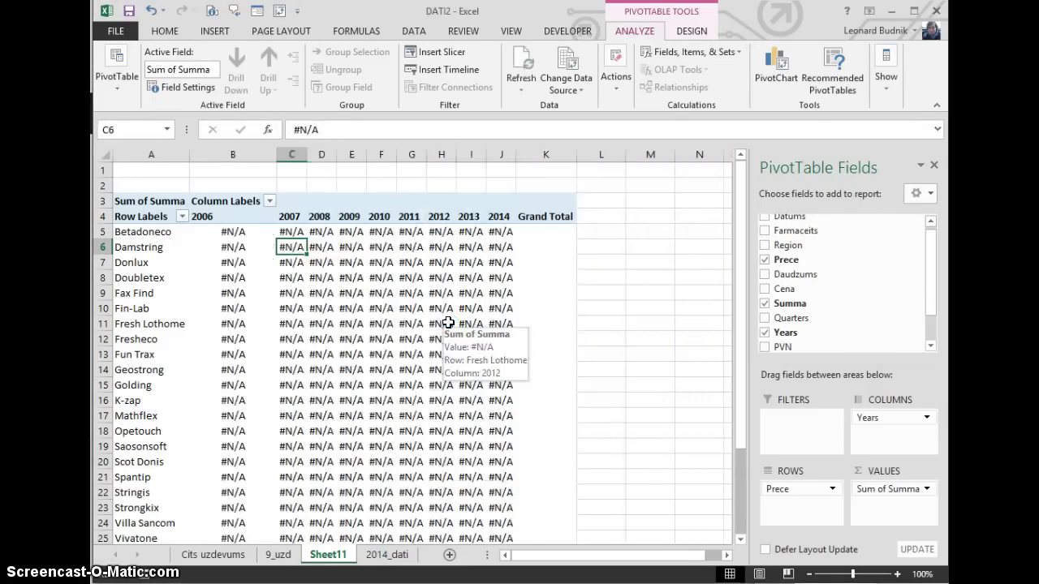
In the value field settings of Sum of Summa, set the base item of the % Difference From calculation to (previous).
right_click(330, 268)
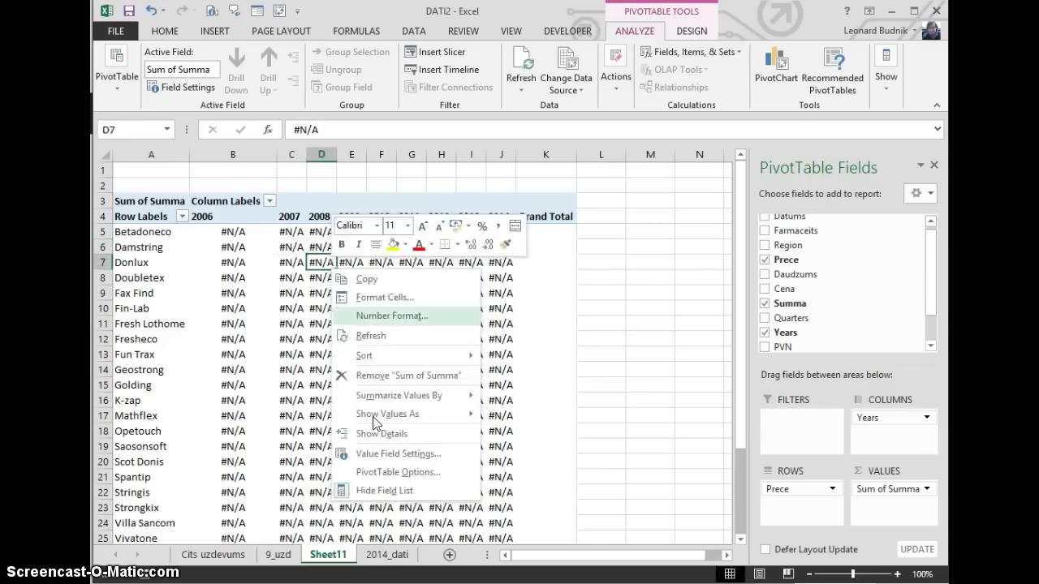
left_click(383, 450)
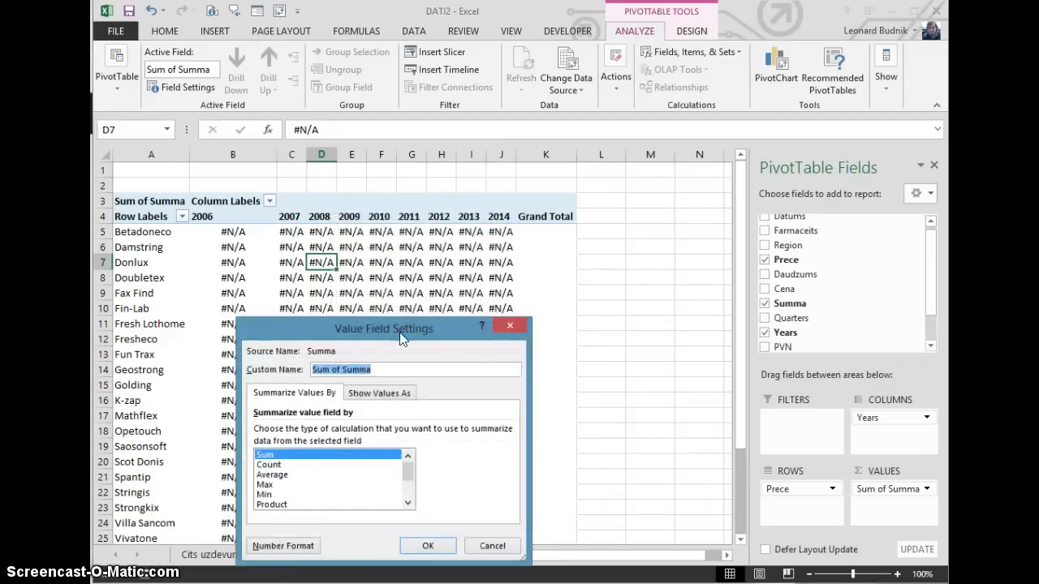
left_click_drag(397, 330, 453, 202)
left_click(415, 272)
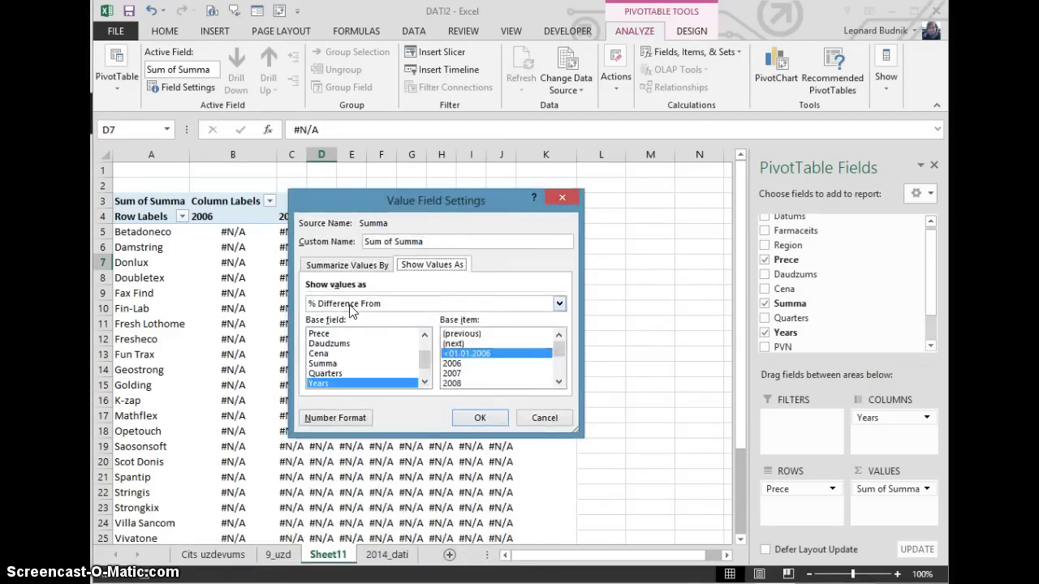
left_click(350, 305)
left_click(350, 305)
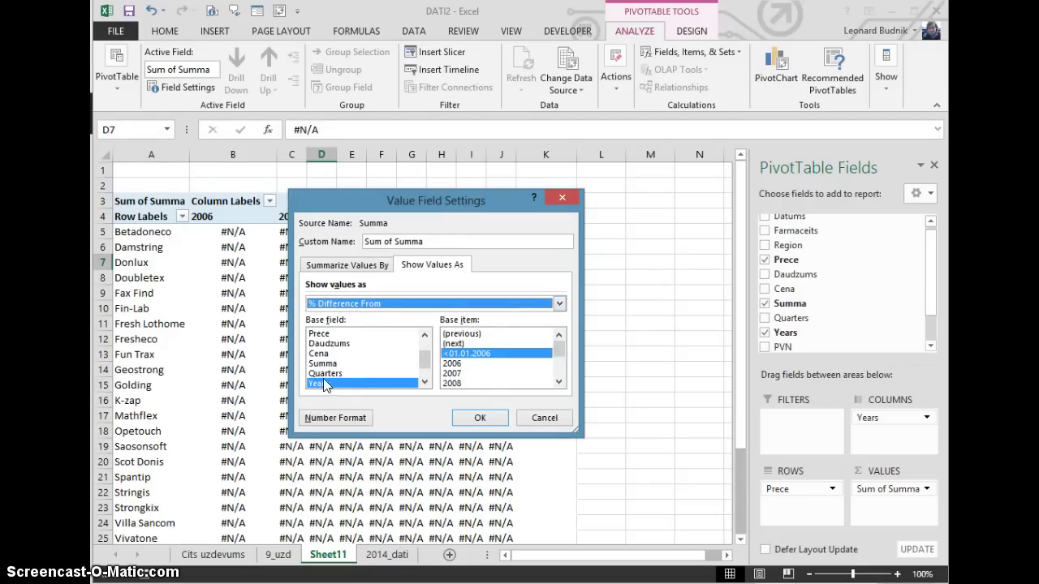
double_click(462, 336)
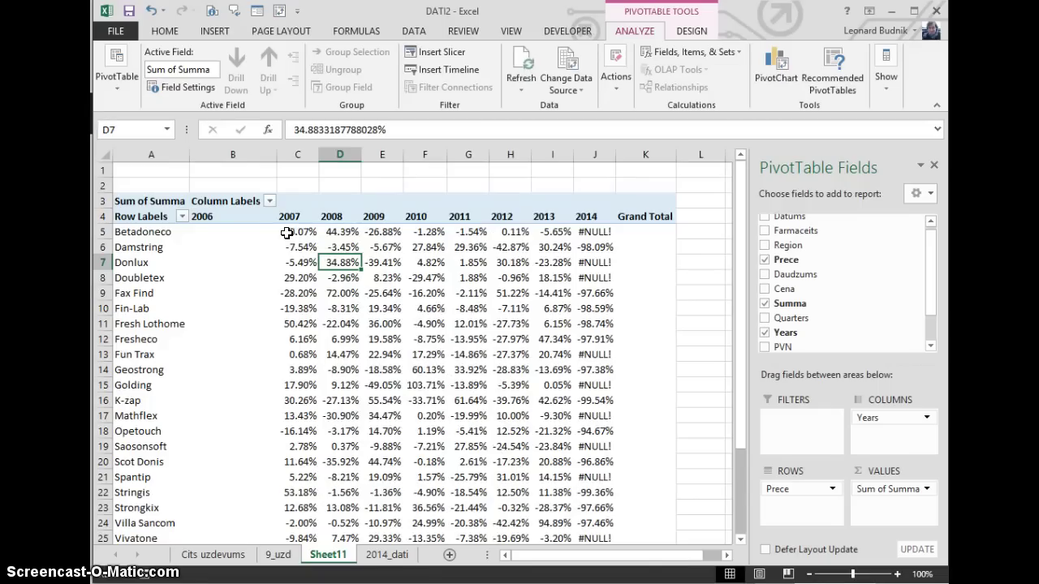
Examine Betadoneco's yearly percentage changes, the 2014 values and the Grand Total column of the pivot table.
left_click(294, 231)
left_click(339, 232)
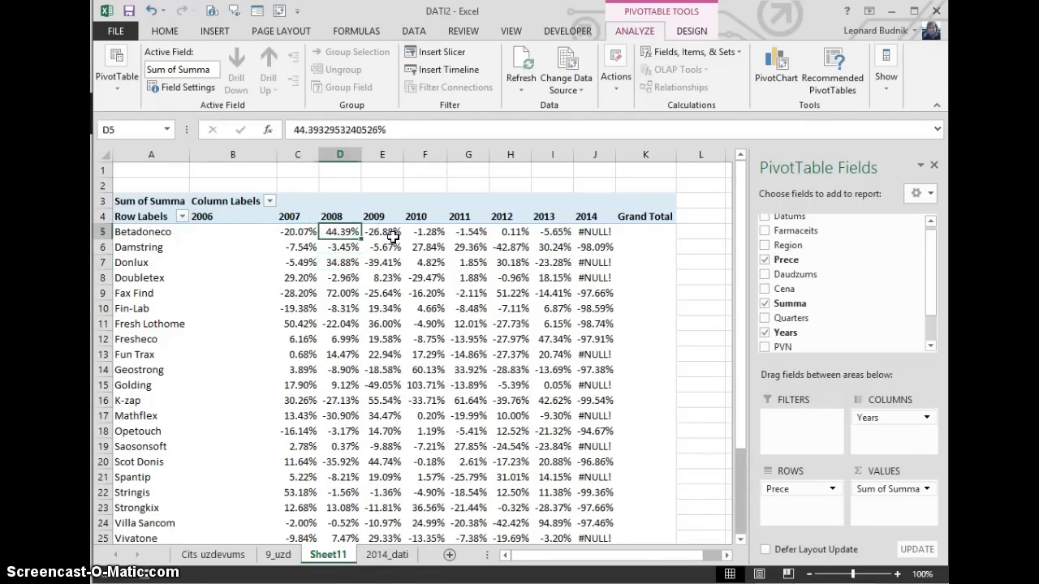
left_click(383, 232)
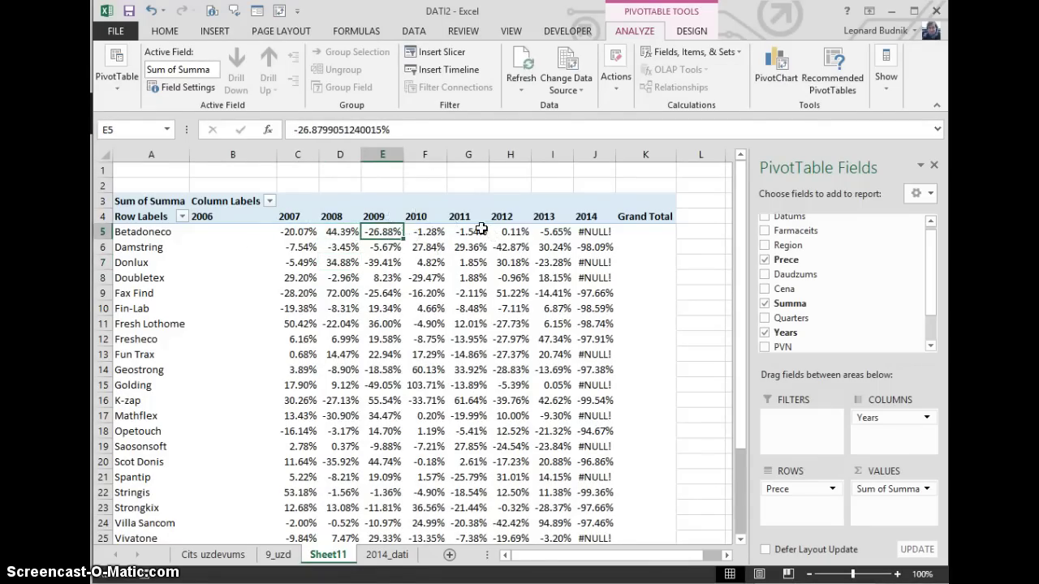
left_click(590, 231)
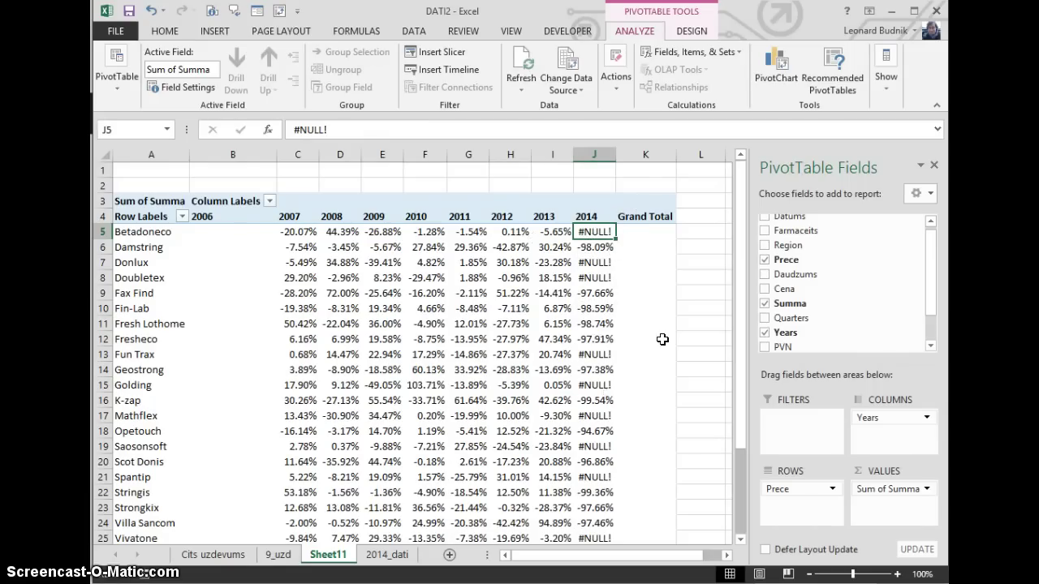
left_click(659, 205)
scroll(658, 215, "down", 2)
left_click(595, 241)
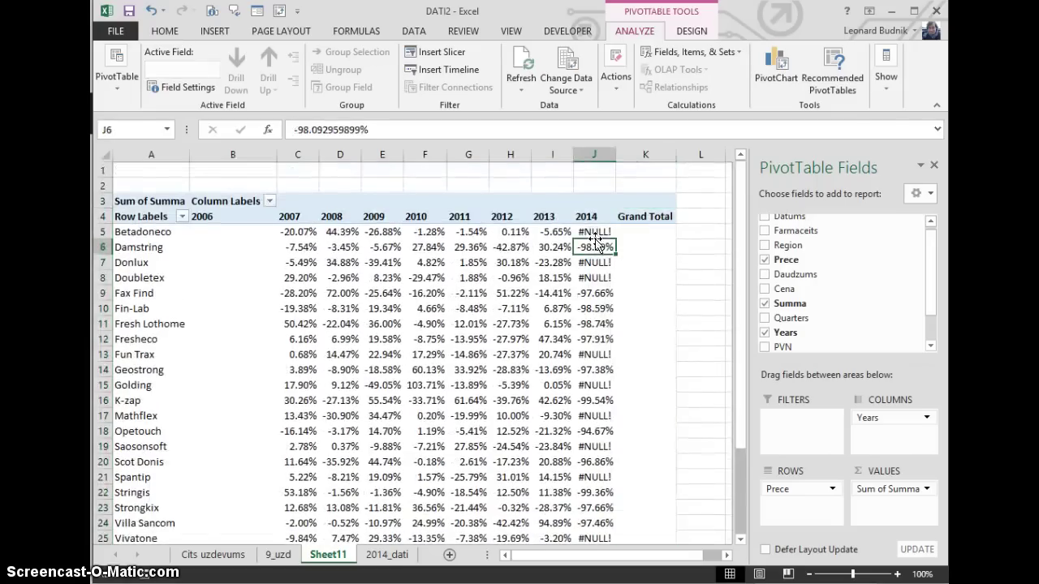
Turn off the grand totals for both rows and columns in the PivotTable options.
left_click(117, 83)
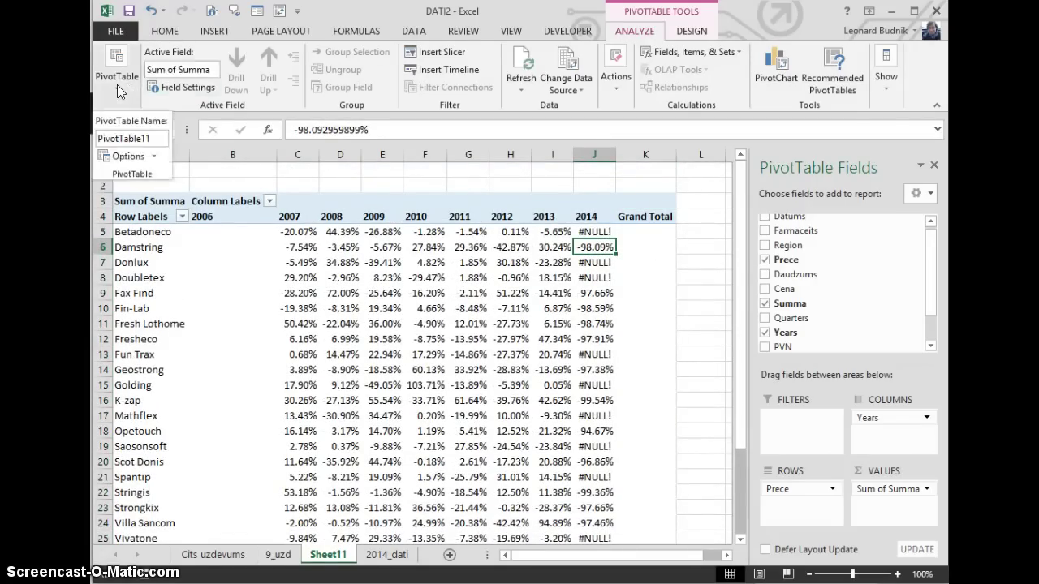
left_click(126, 157)
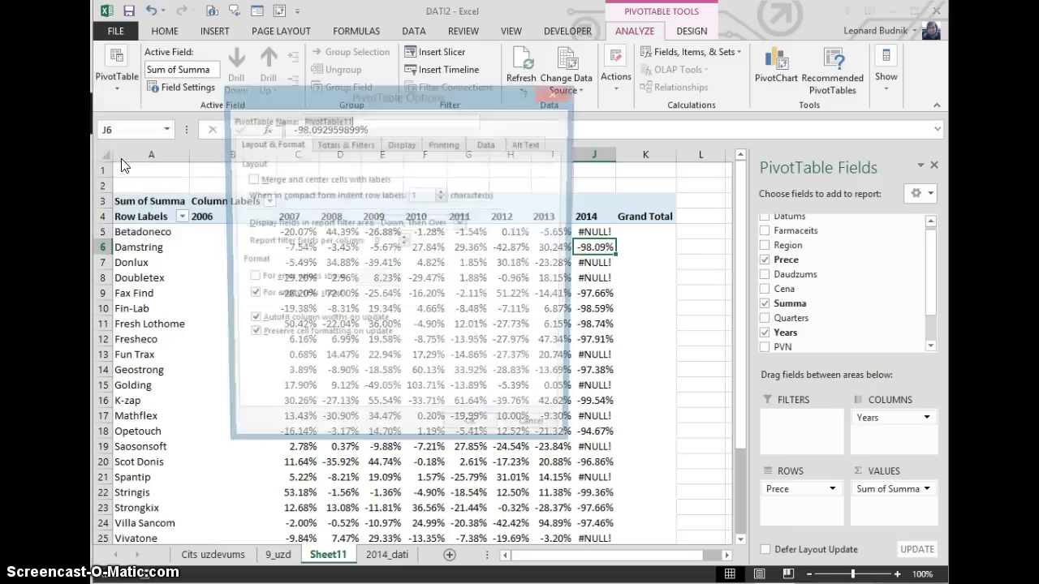
left_click_drag(363, 104, 446, 112)
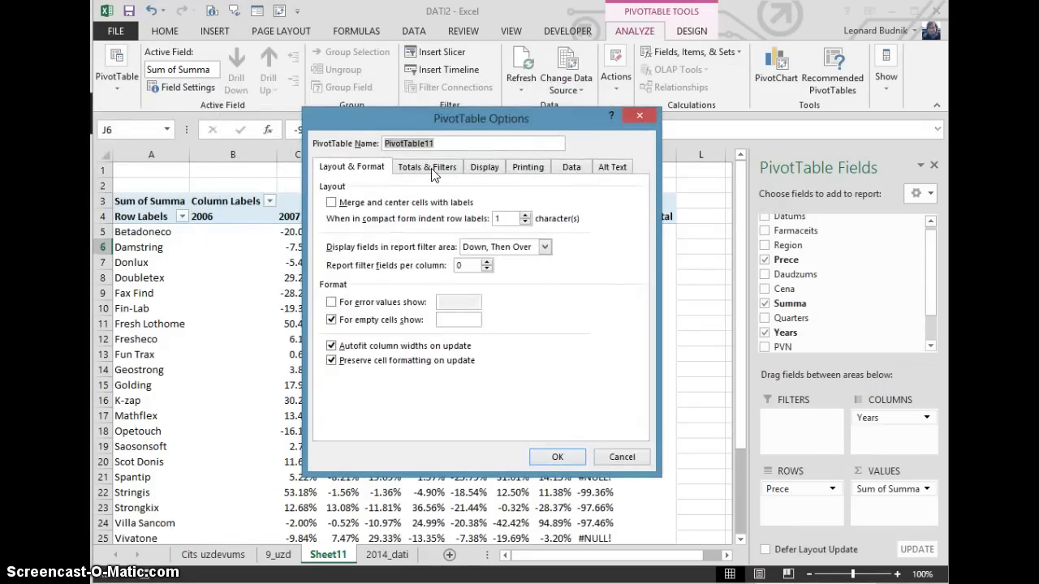
left_click(442, 172)
left_click(331, 217)
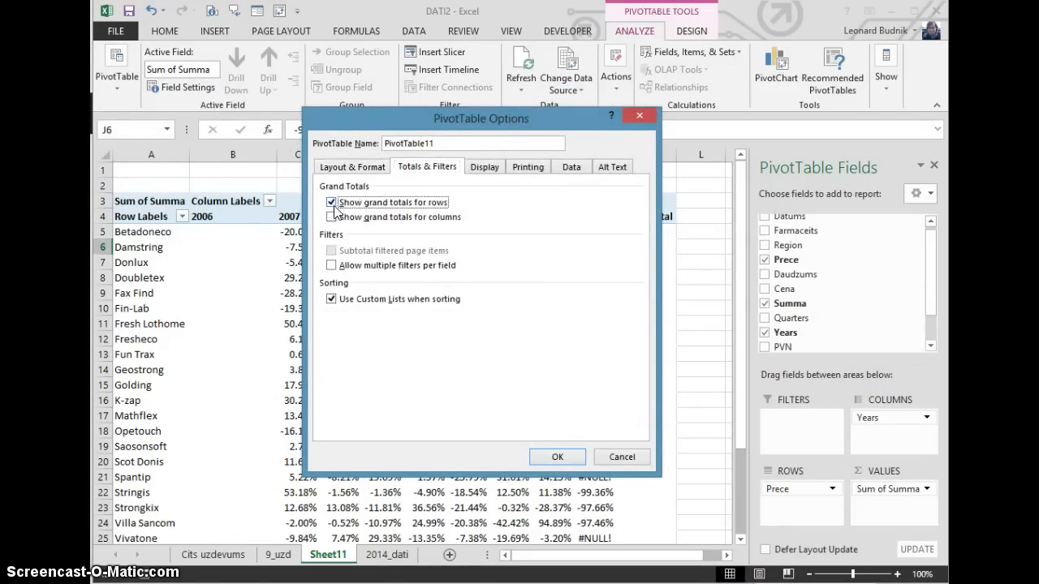
left_click(332, 202)
left_click(556, 457)
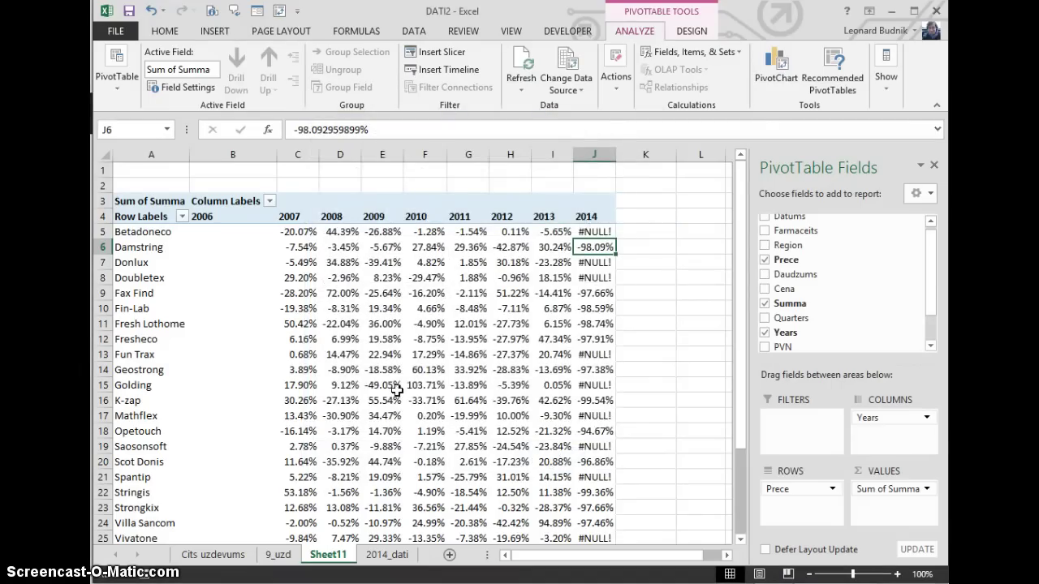
Start a custom icon set conditional formatting rule for all percentage values from 2007 to 2014, range C5:J30.
left_click(289, 236)
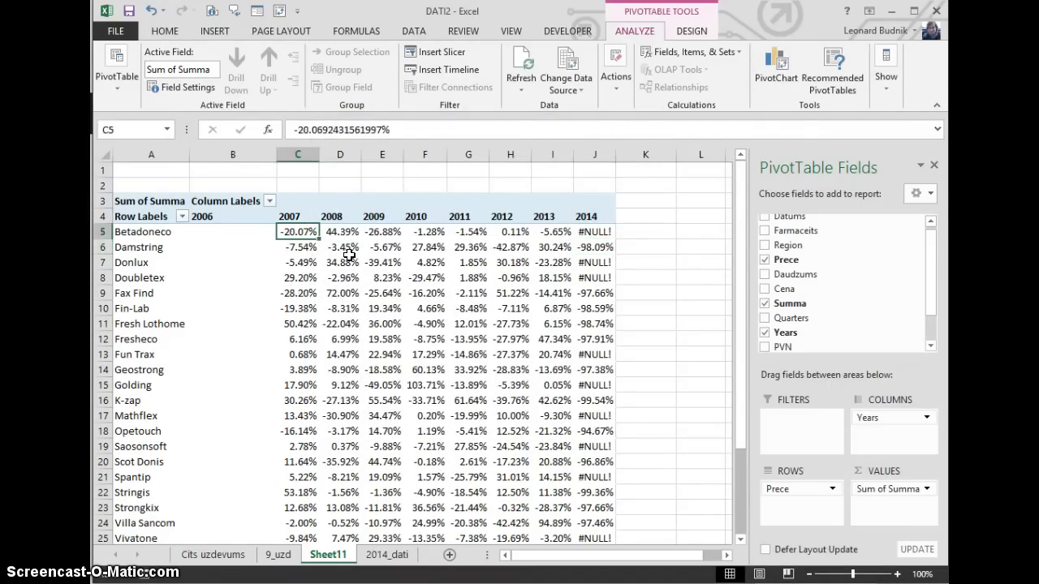
mouse_move(349, 255)
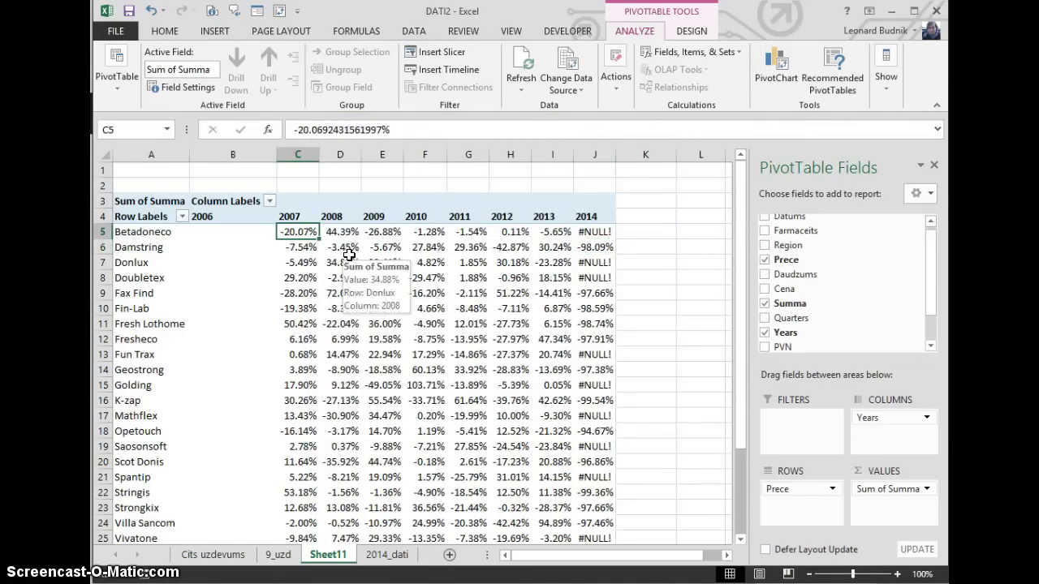
key("ctrl+shift+Down")
key("ctrl+shift+Right")
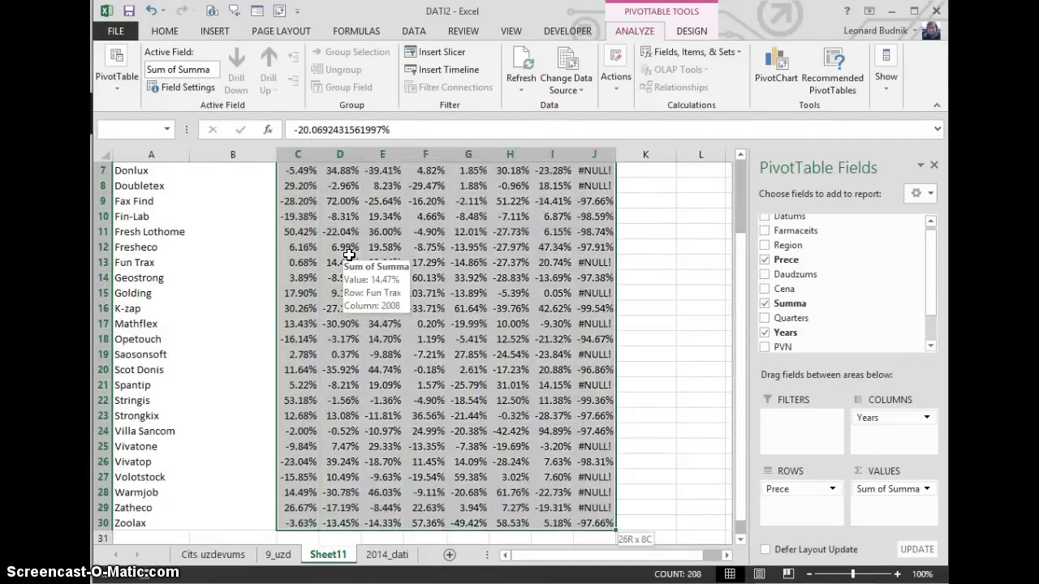
scroll(436, 240, "up", 2)
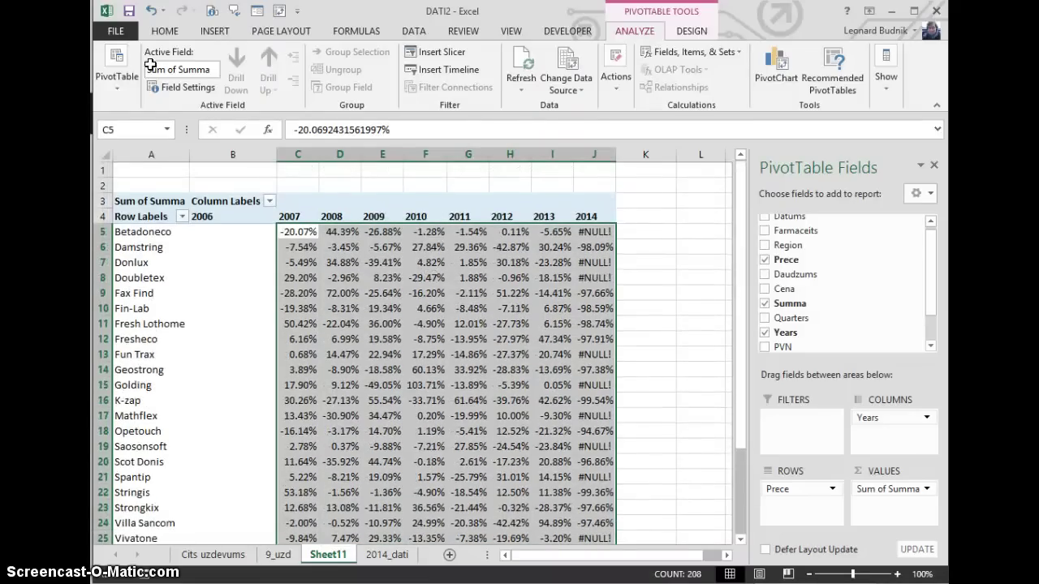
left_click(163, 31)
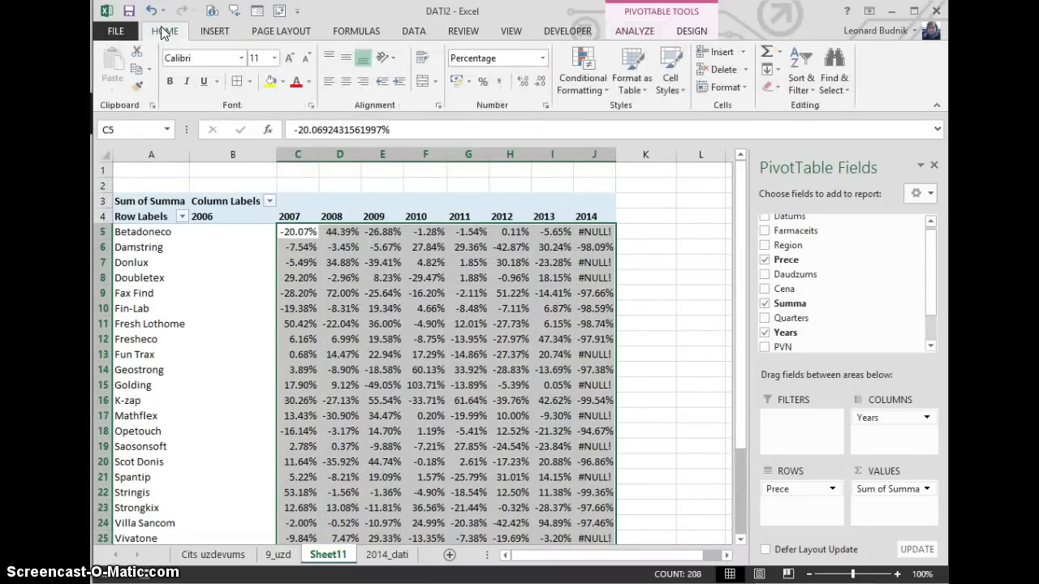
left_click(585, 85)
mouse_move(605, 259)
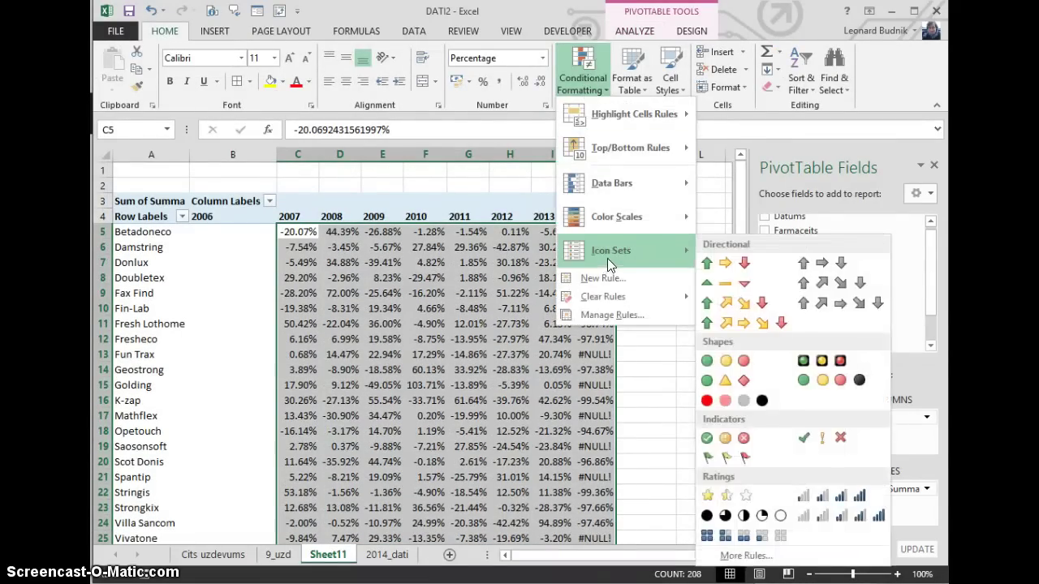
left_click(744, 556)
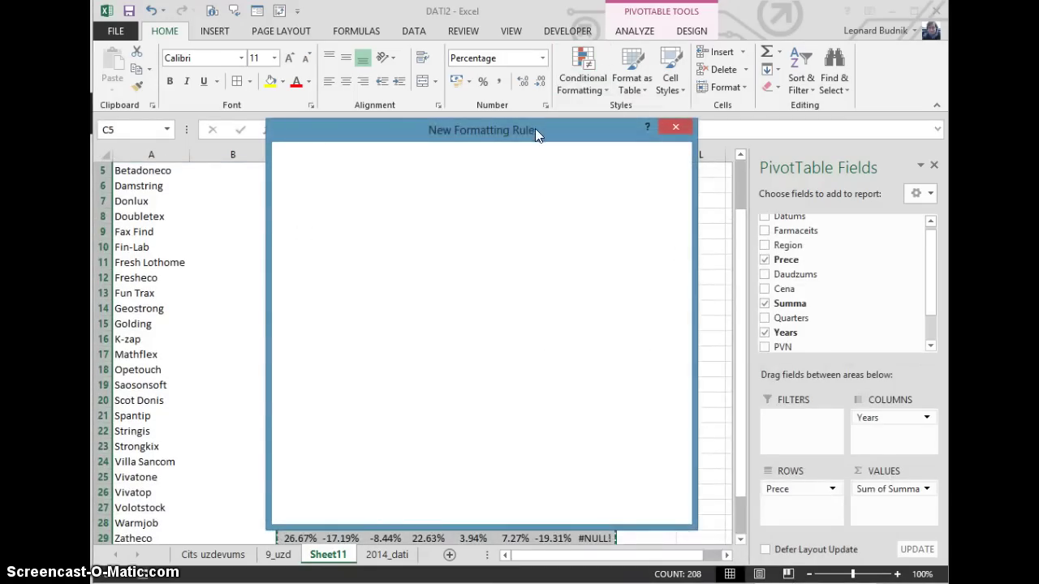
Choose the icon style with red down triangle, yellow dash and green up triangle for the new formatting rule.
left_click_drag(534, 129, 602, 52)
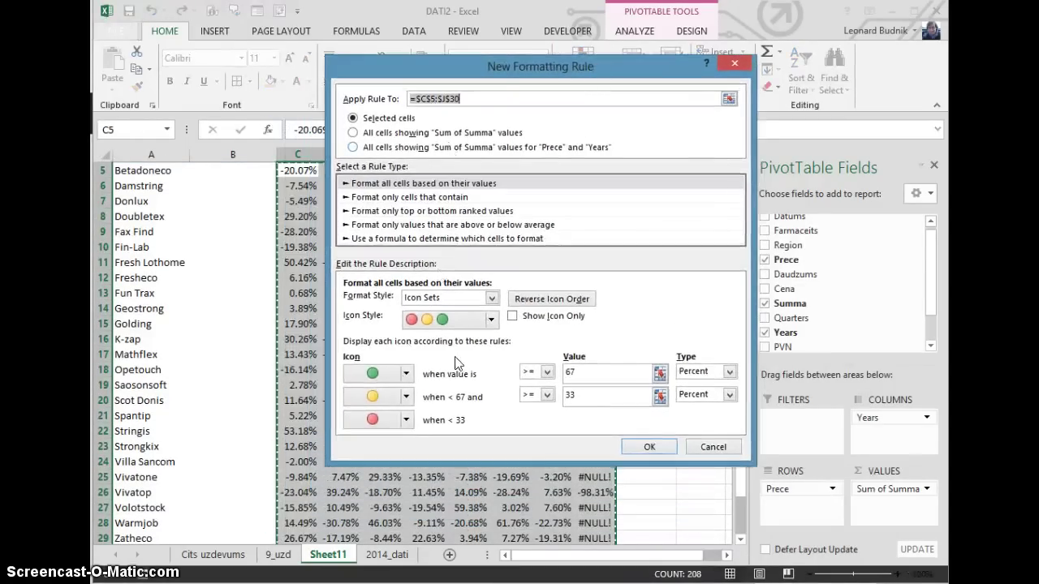
left_click(492, 321)
scroll(495, 382, "down", 3)
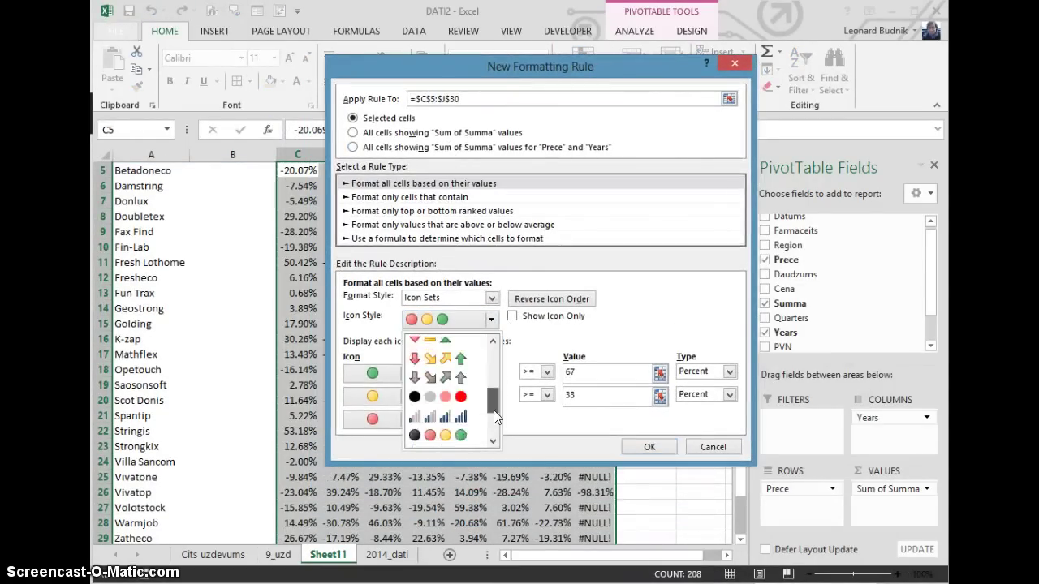
left_click(435, 392)
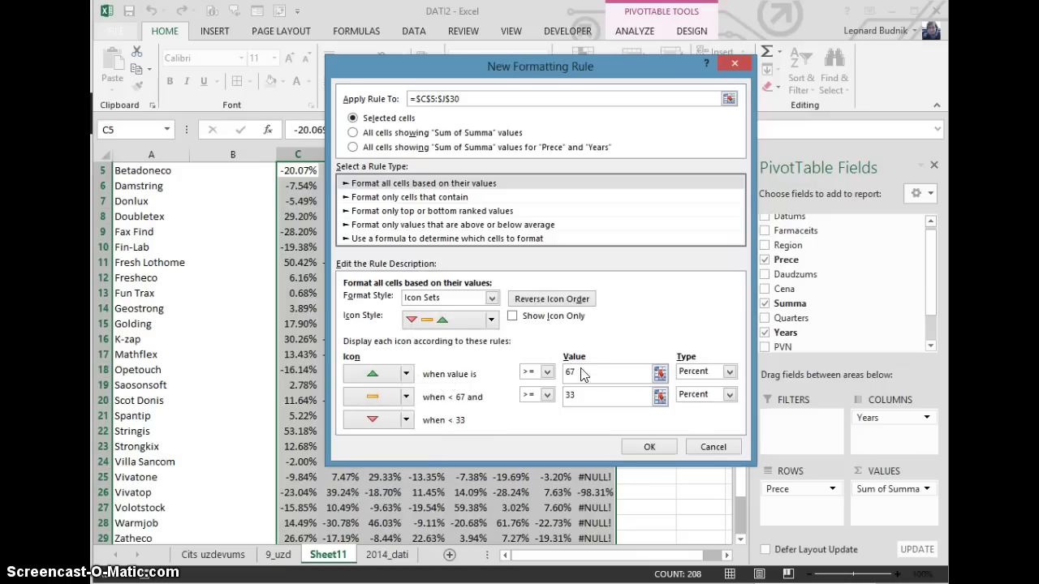
Set both icon thresholds to type Number with value 0 and apply the formatting rule.
left_click(699, 378)
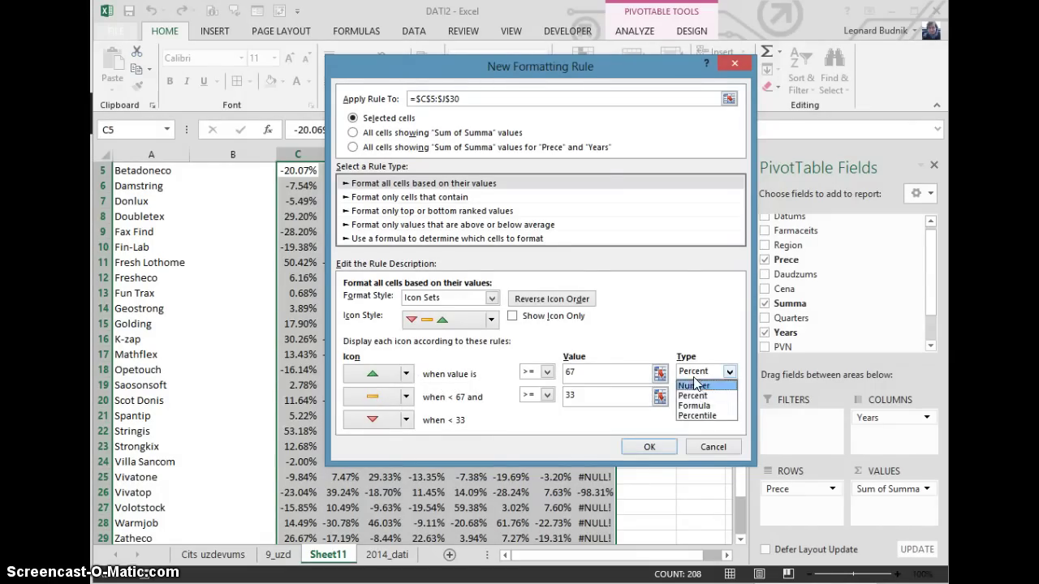
left_click(694, 372)
left_click(703, 373)
left_click(695, 387)
left_click(703, 396)
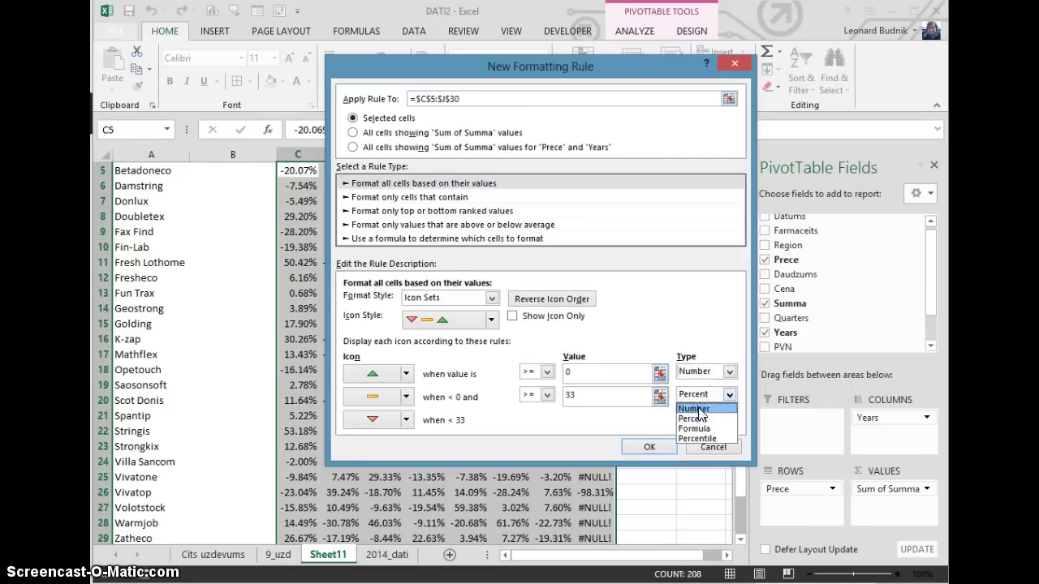
left_click(699, 409)
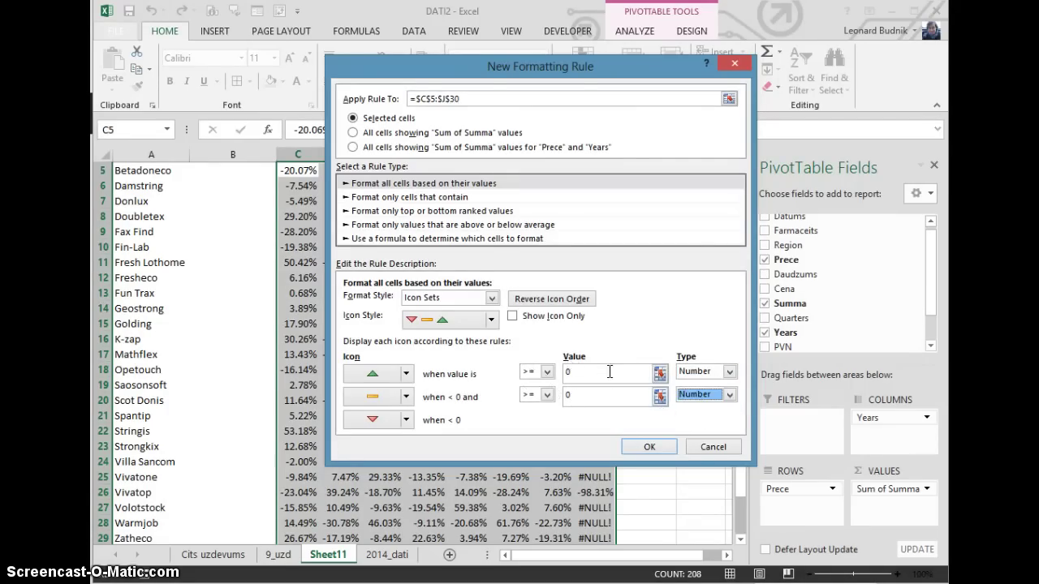
left_click(648, 447)
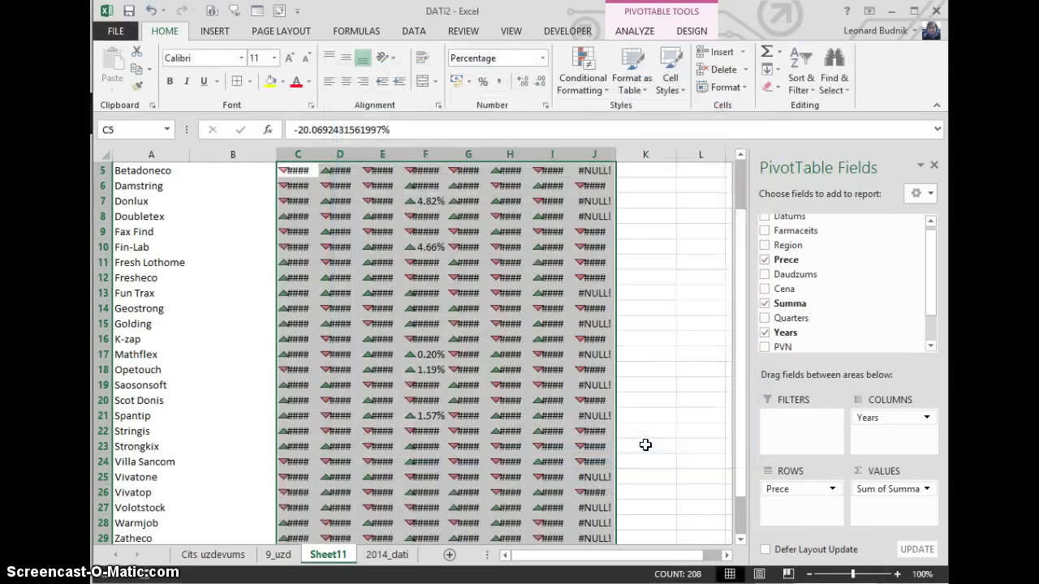
AutoFit the column widths of the selected percentage values in columns C to J.
scroll(354, 309, "up", 2)
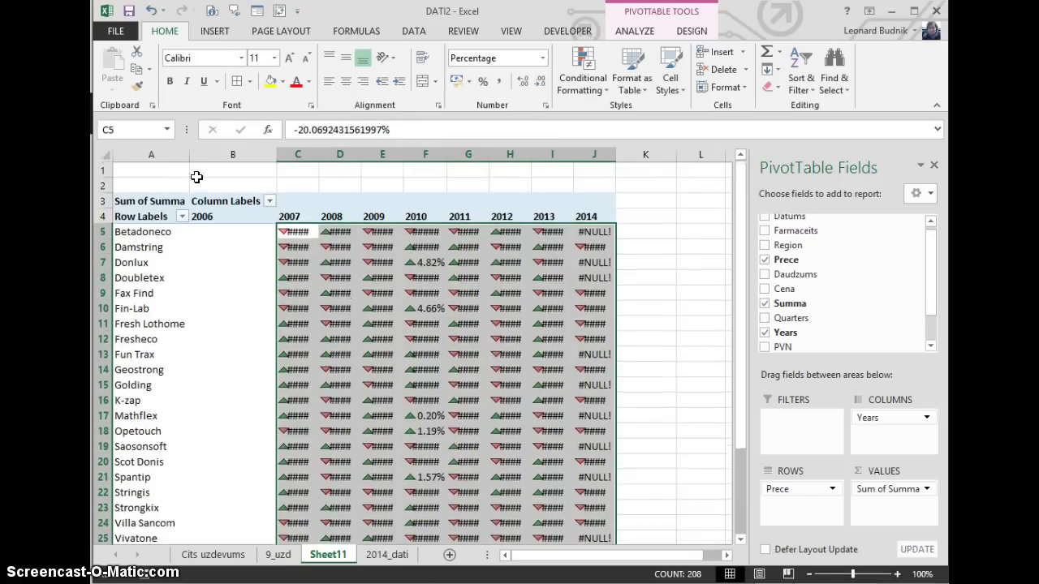
left_click(727, 88)
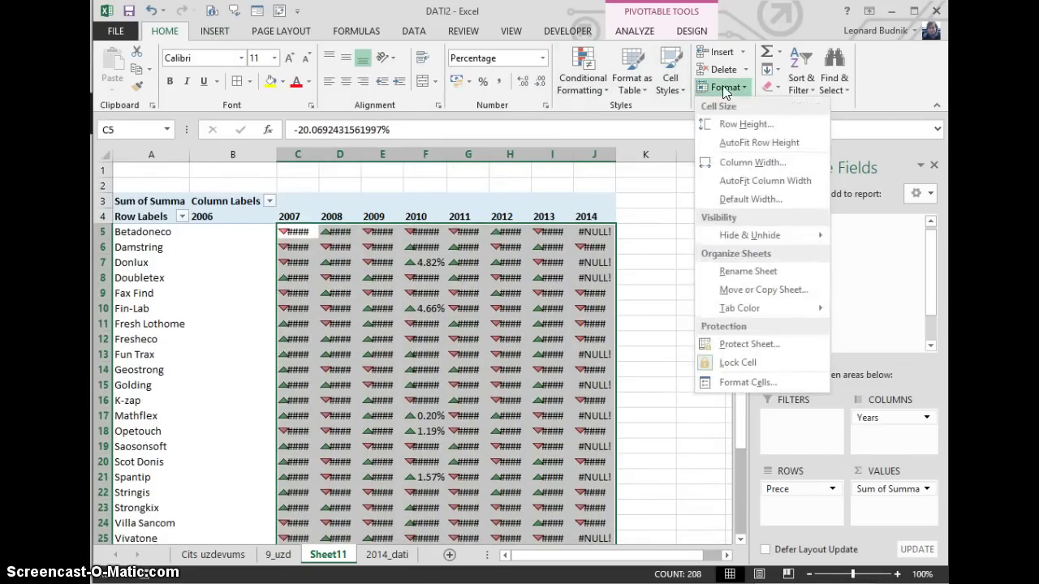
left_click(749, 181)
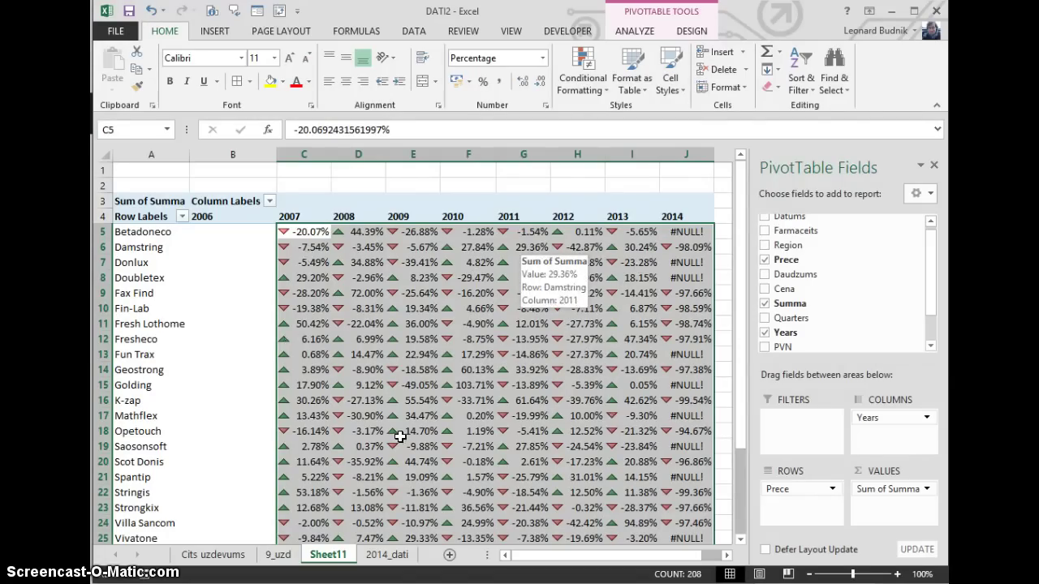
Rename the pivot table's worksheet Sheet11 as 10_uzd.
left_click_drag(339, 560, 349, 559)
type("10")
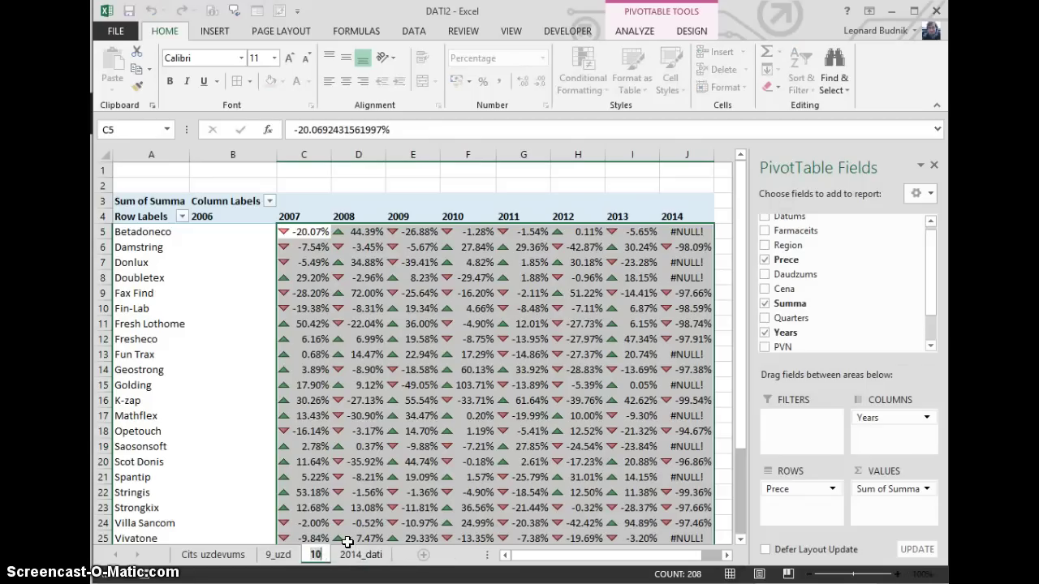
type("_uzd")
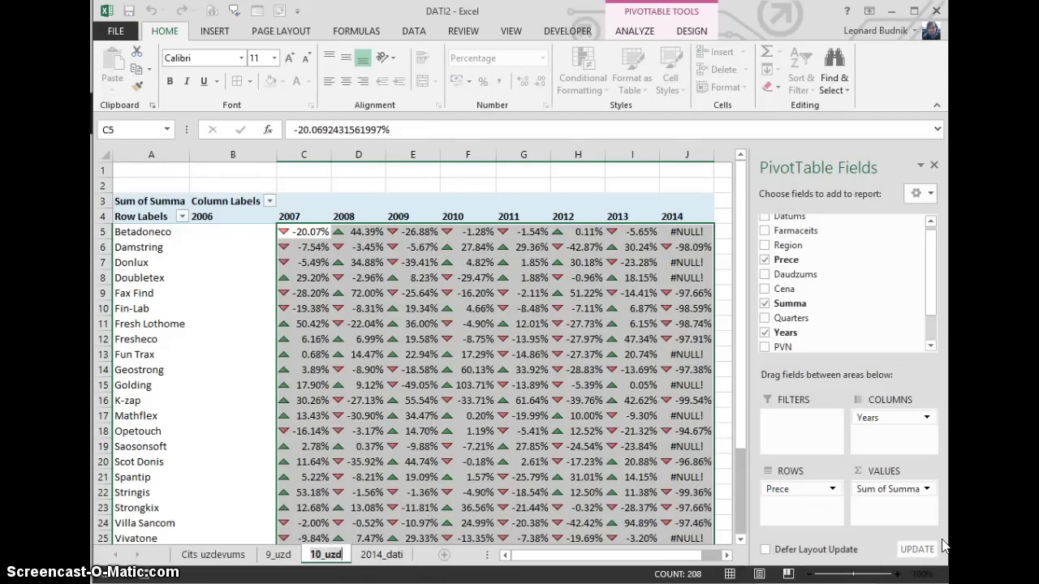
key("Return")
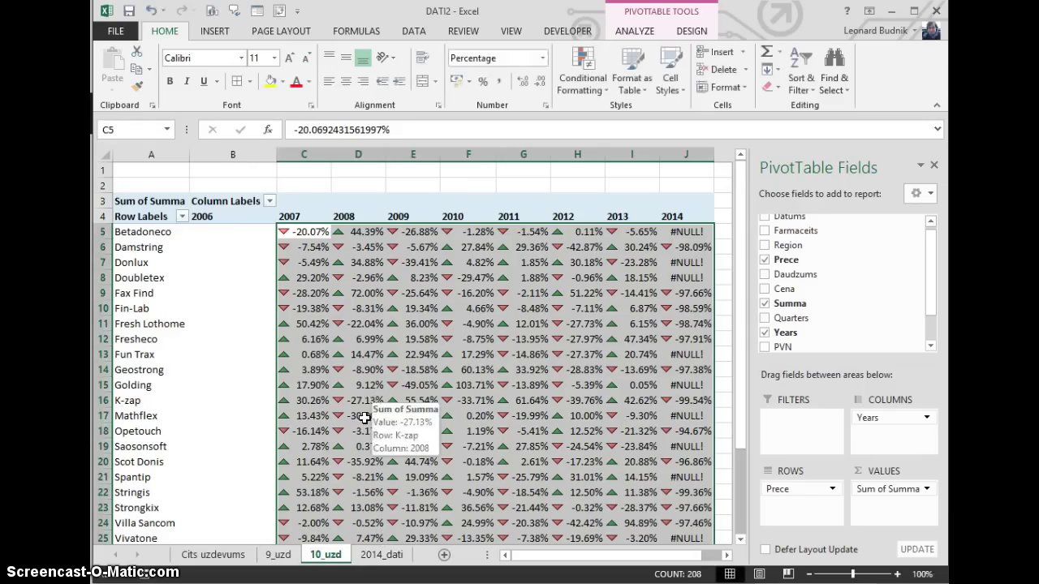
Go to the 2014_dati sheet and check the requirements of task 11 in LD2.pdf in the browser.
left_click(382, 555)
left_click(252, 267)
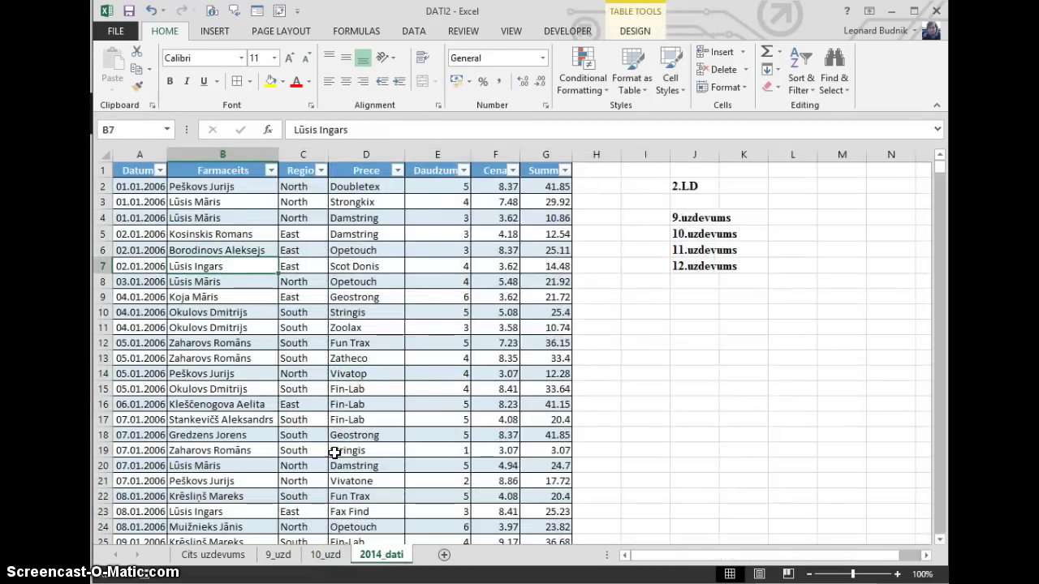
key("alt+Tab")
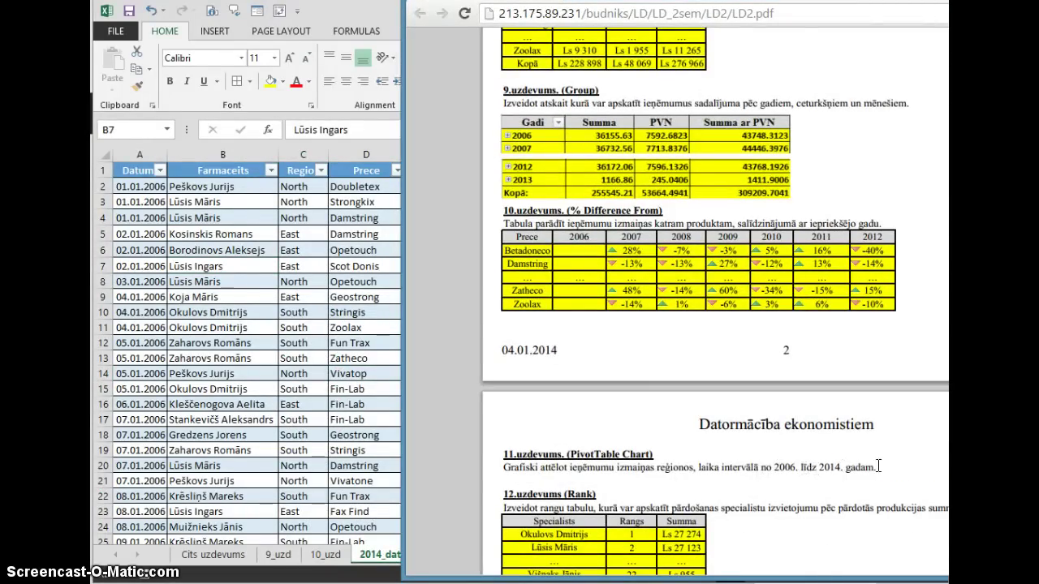
key("alt+Tab")
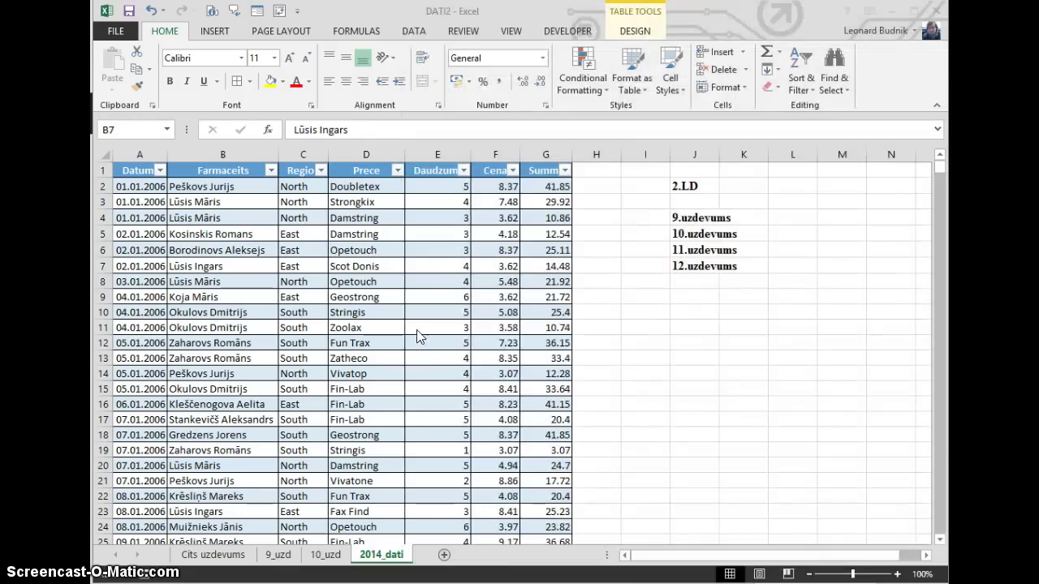
Create a new pivot table on a new sheet with the PivotTable wizard, sharing the data of PivotTable9 on sheet 9_uzd.
left_click(346, 351)
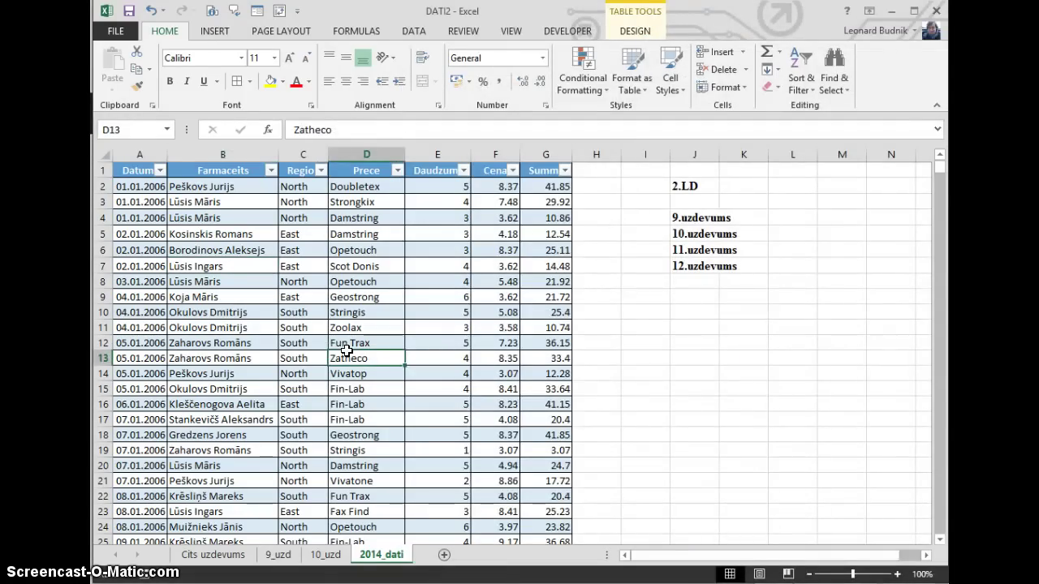
key("alt+d")
key("p")
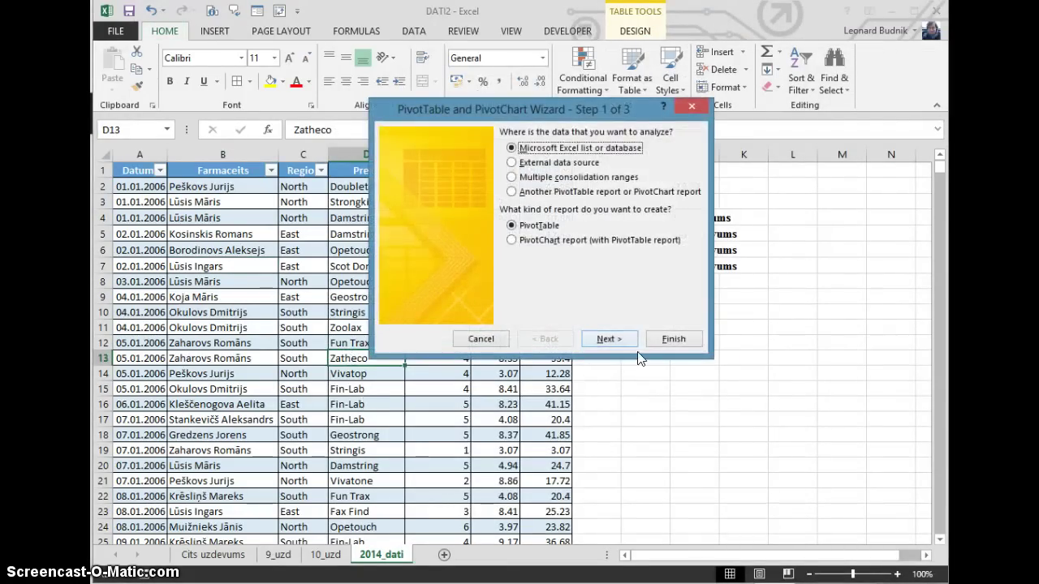
left_click(608, 338)
left_click(601, 258)
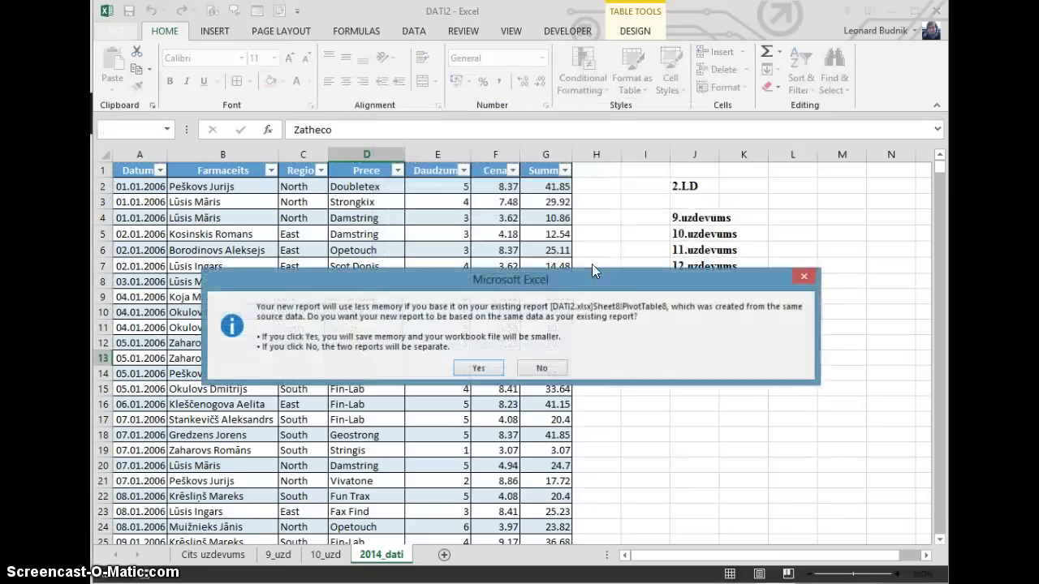
left_click(490, 370)
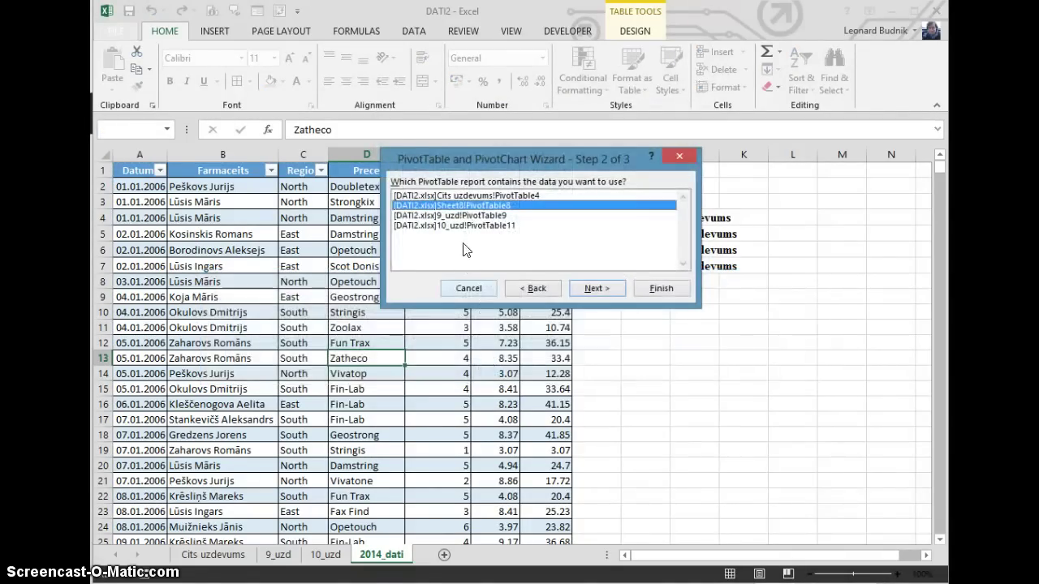
left_click(450, 216)
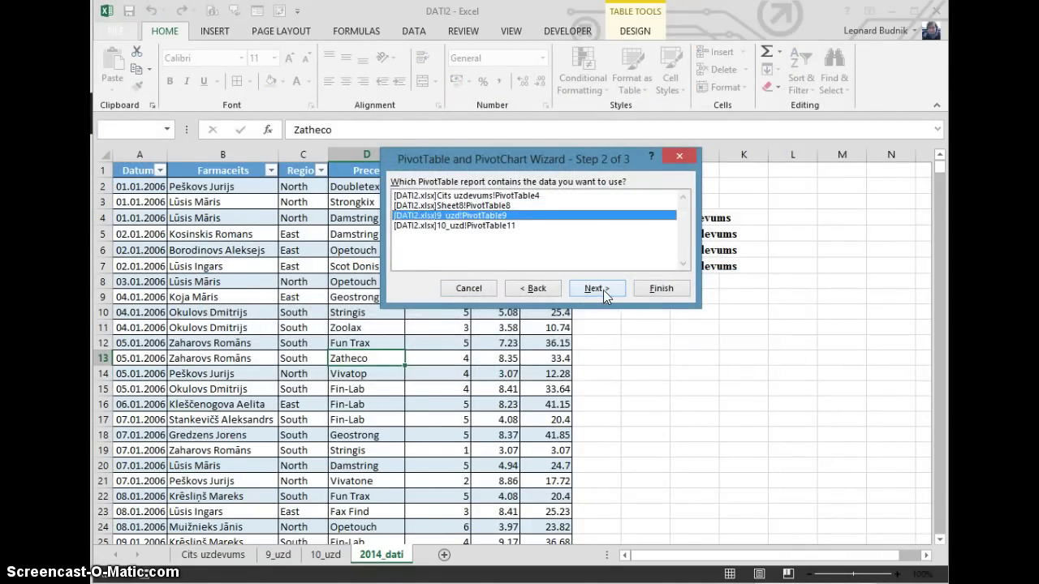
left_click(655, 289)
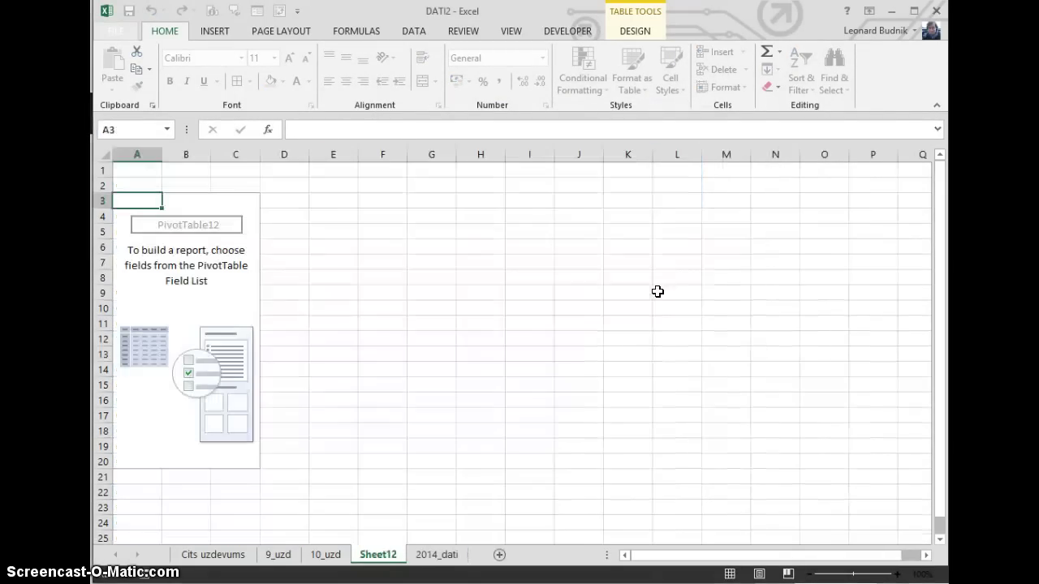
Lay out the new pivot table with Region as rows, Years as columns and Summa as values.
left_click(206, 293)
left_click(154, 266)
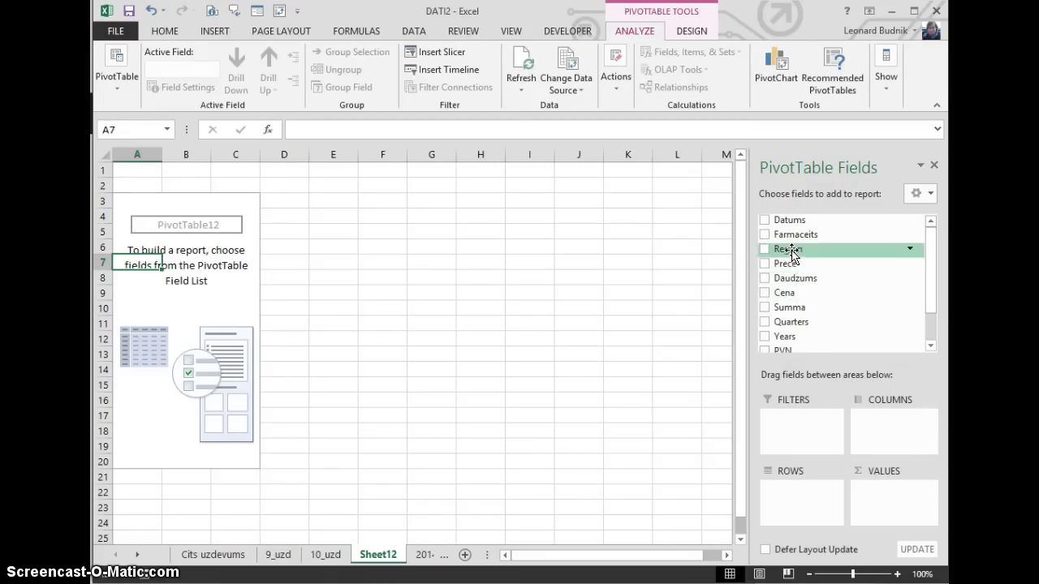
left_click_drag(792, 254, 789, 484)
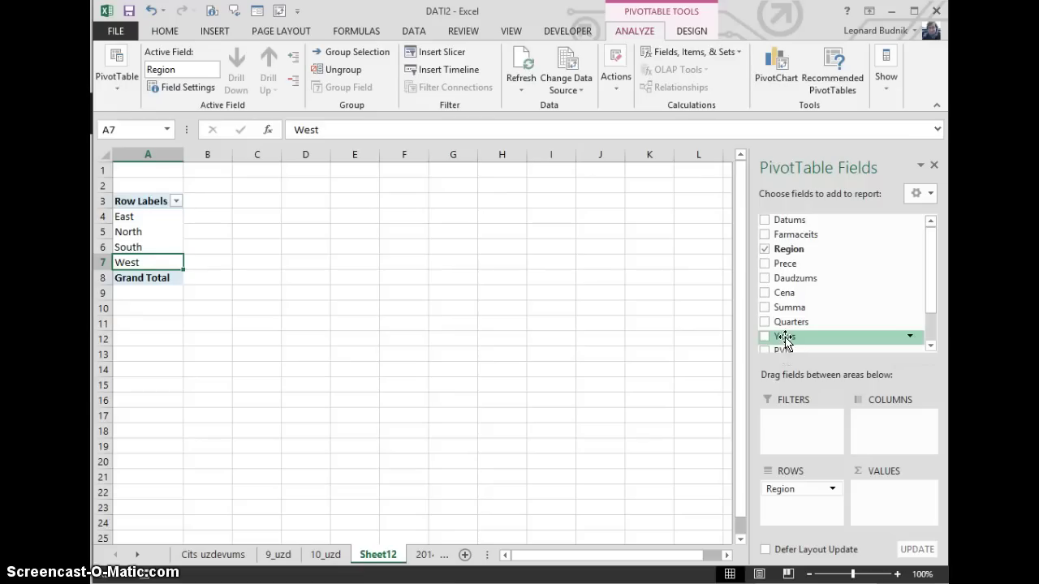
left_click_drag(784, 341, 887, 424)
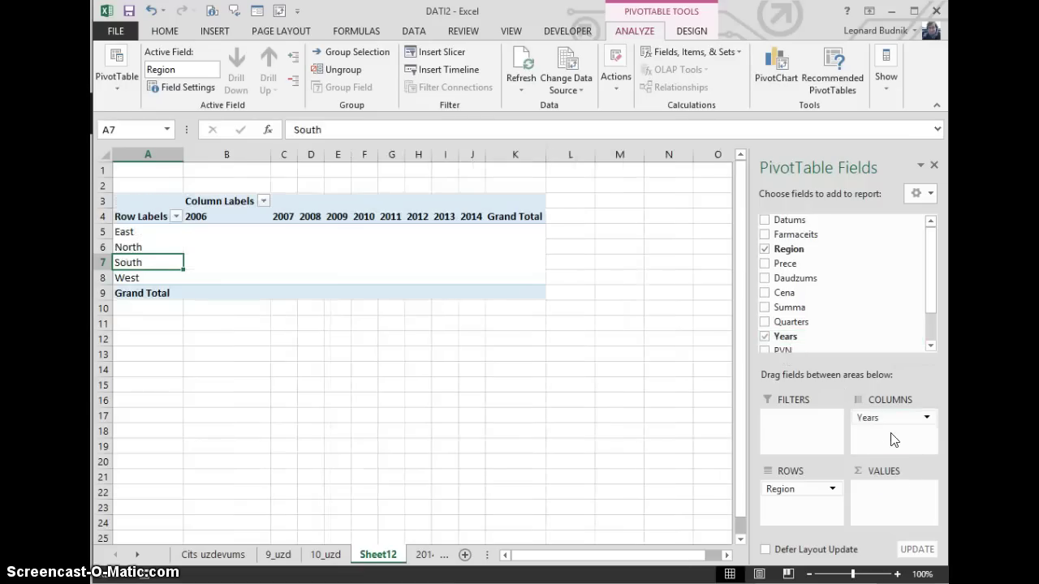
left_click_drag(795, 307, 890, 505)
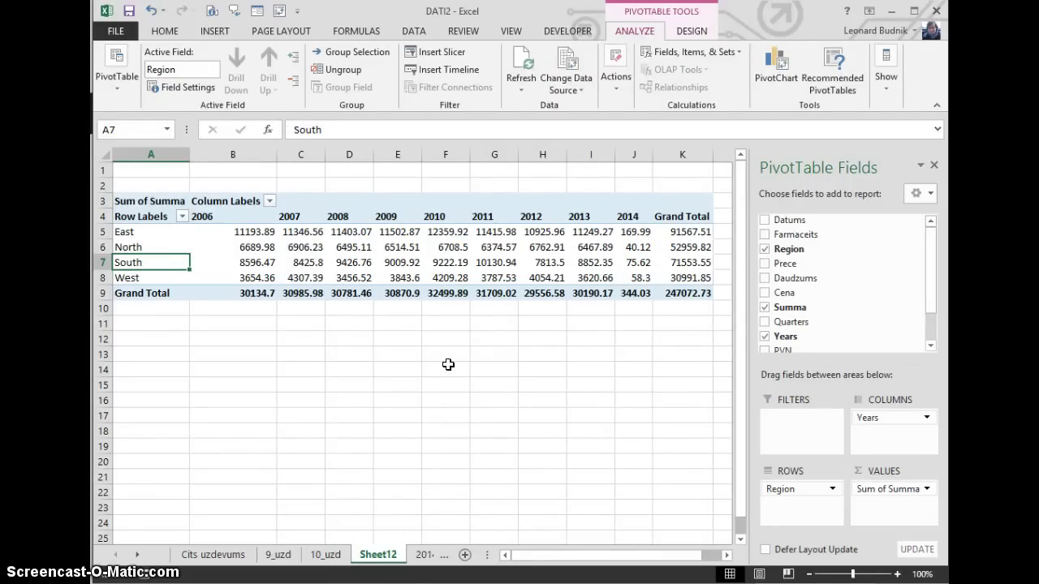
Insert a Line PivotChart from the pivot table and move it below the region rows.
left_click(771, 72)
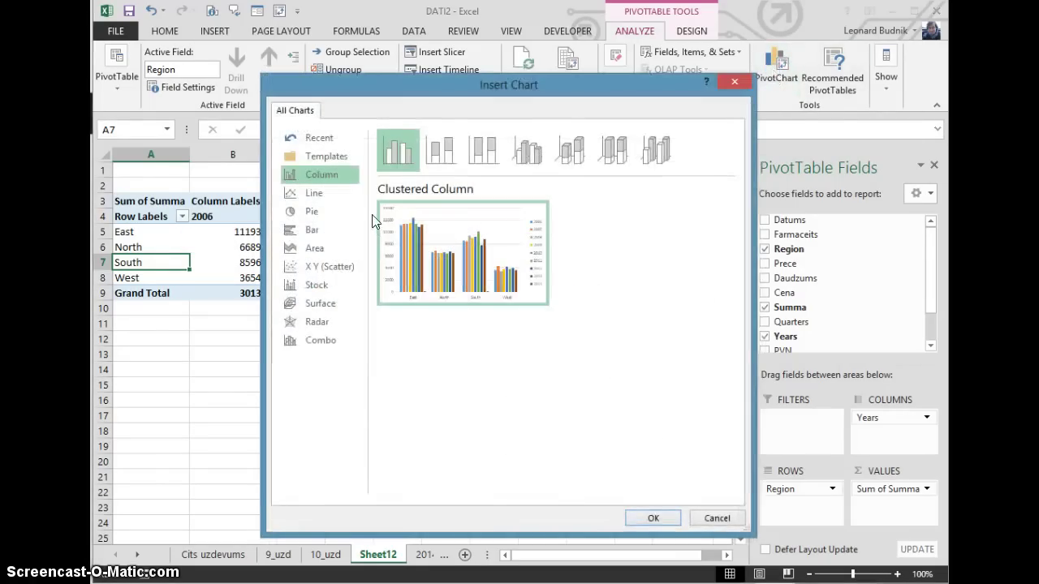
left_click(307, 196)
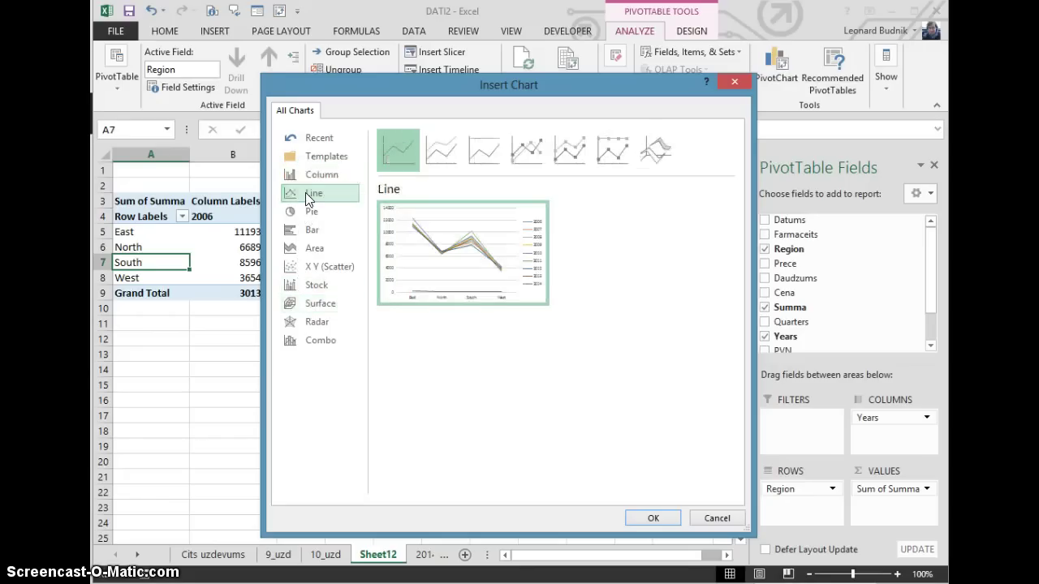
mouse_move(426, 307)
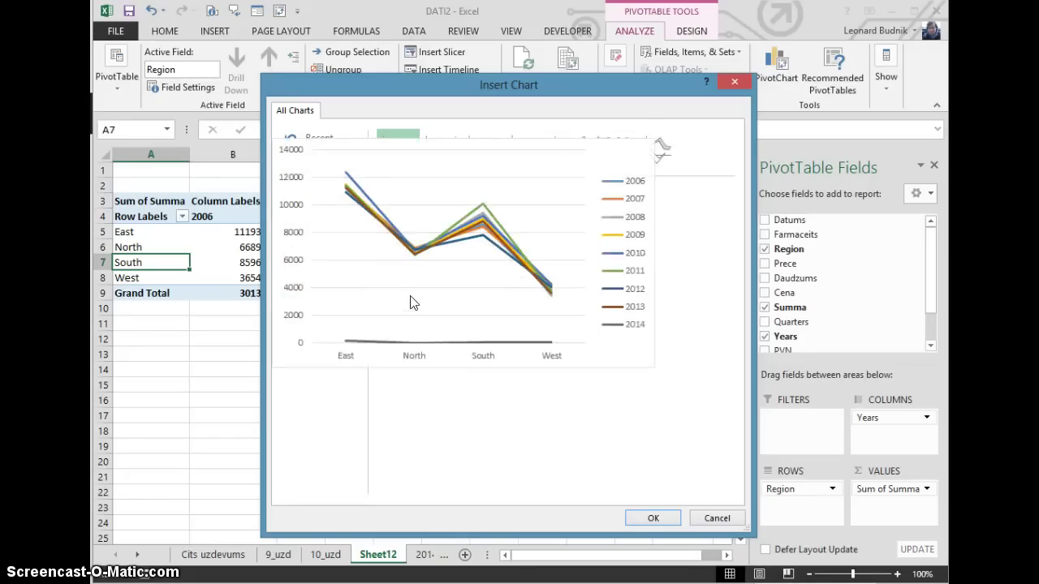
left_click(651, 519)
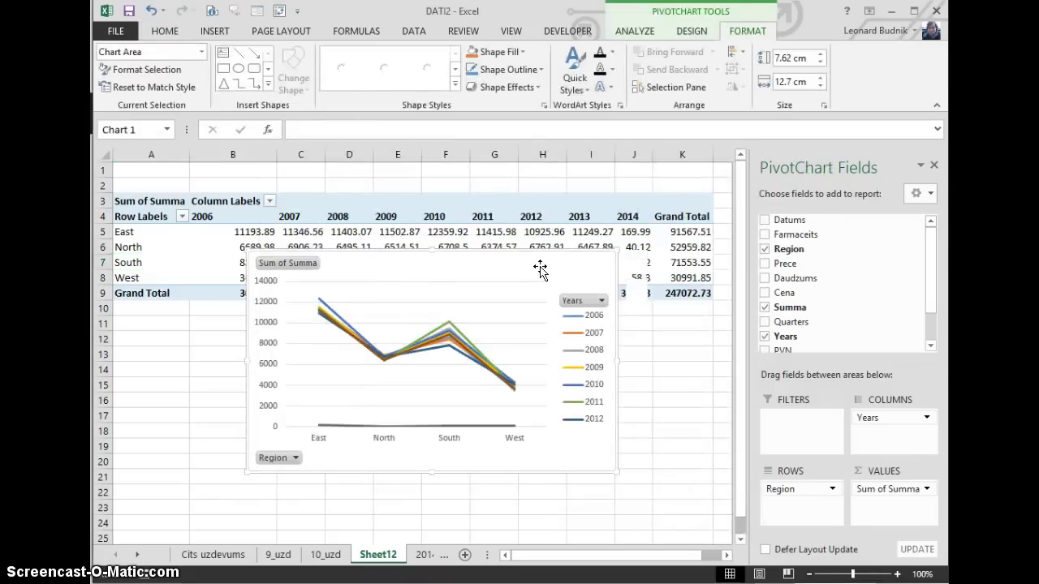
left_click_drag(540, 270, 480, 303)
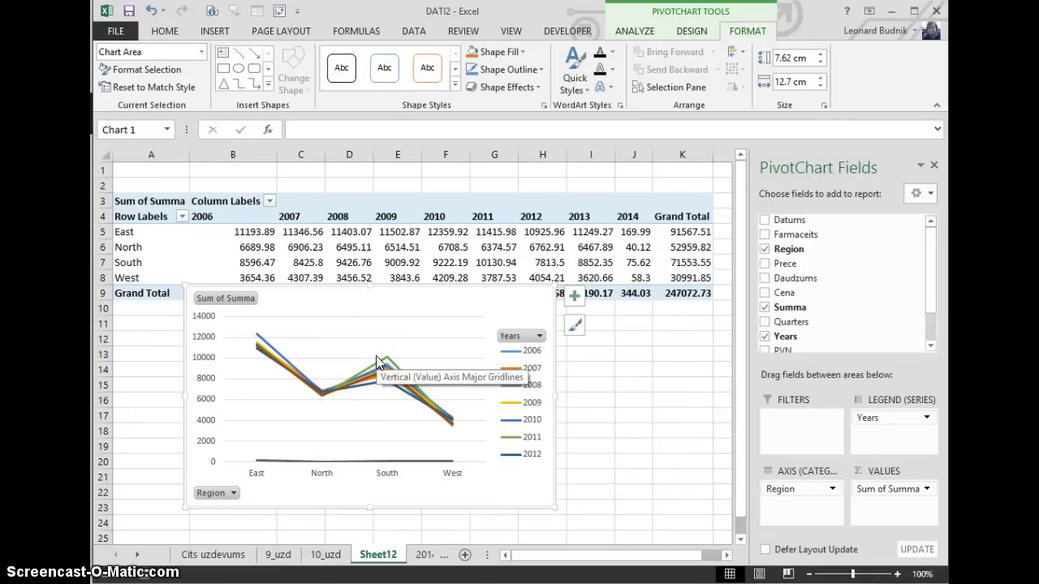
Switch the chart's rows and columns so years form the axis and regions the series, and place it beside column B.
left_click(637, 30)
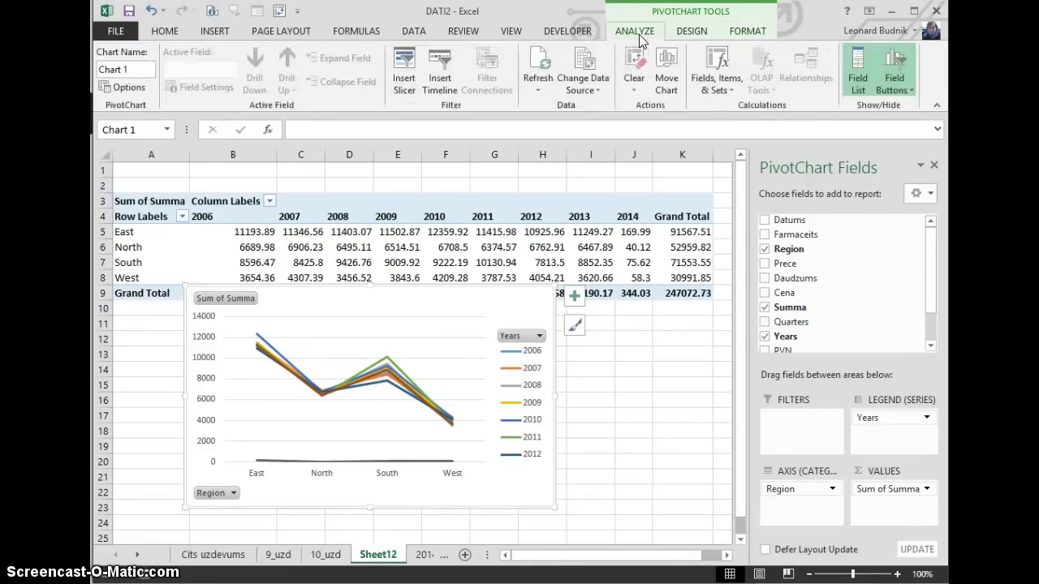
left_click(685, 32)
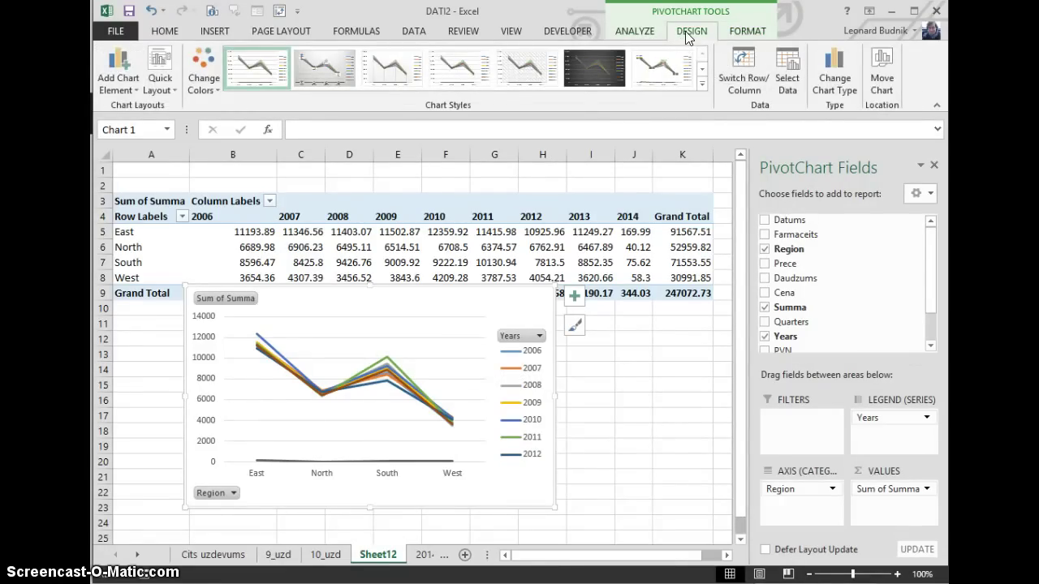
left_click(744, 85)
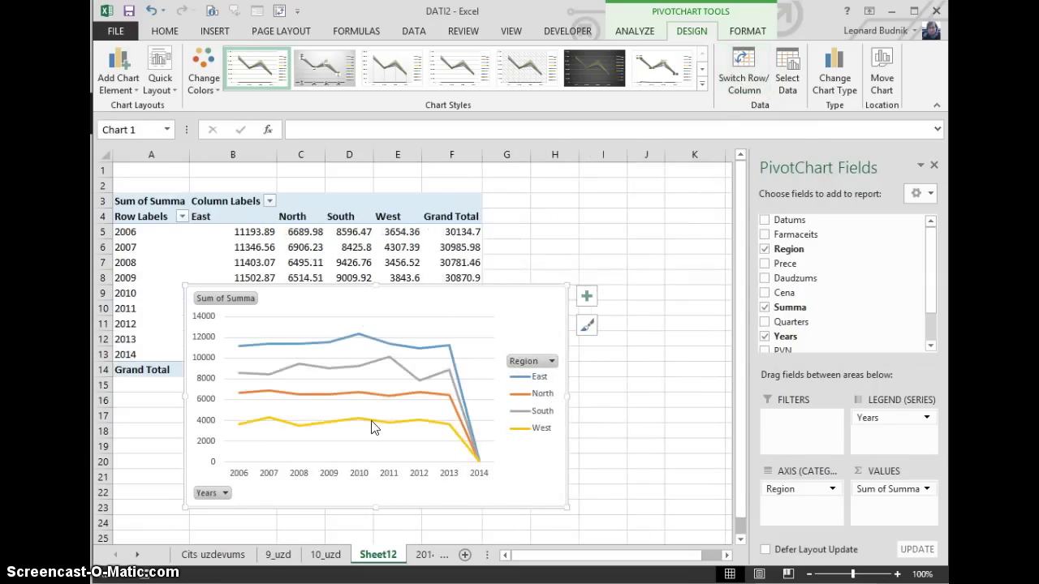
left_click_drag(470, 301, 567, 315)
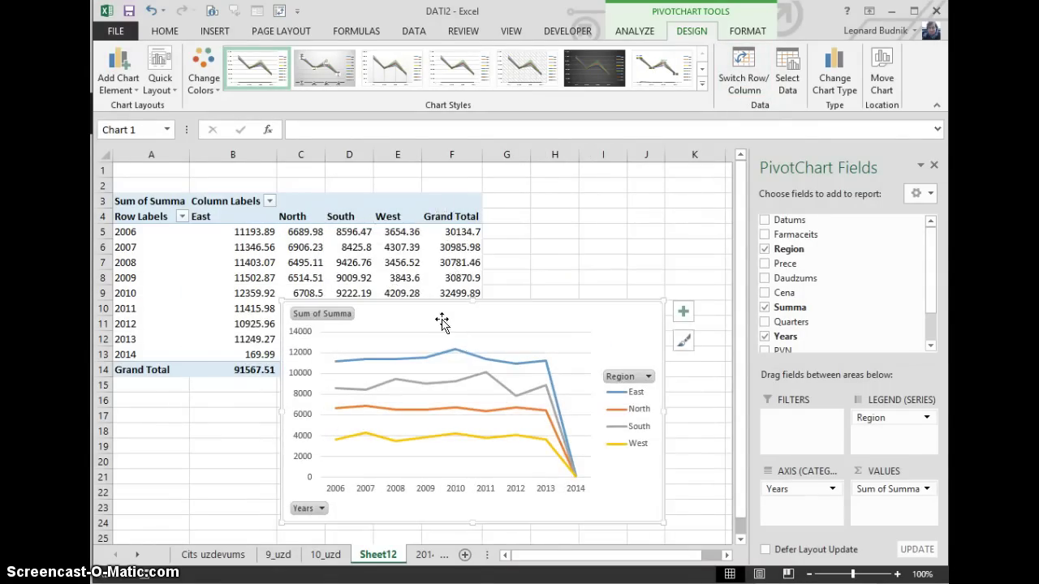
left_click_drag(493, 232, 196, 391)
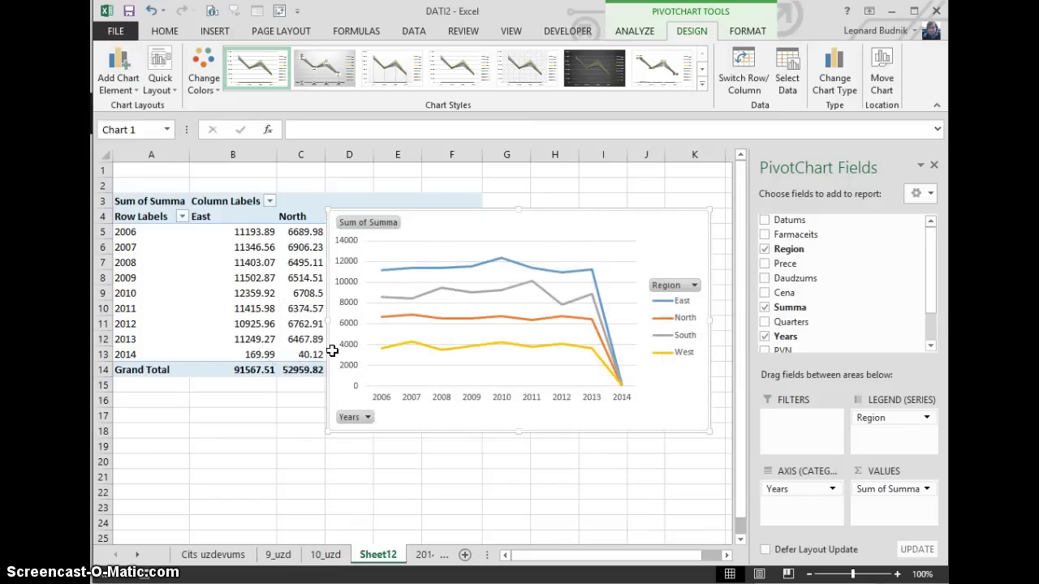
left_click_drag(618, 221, 569, 201)
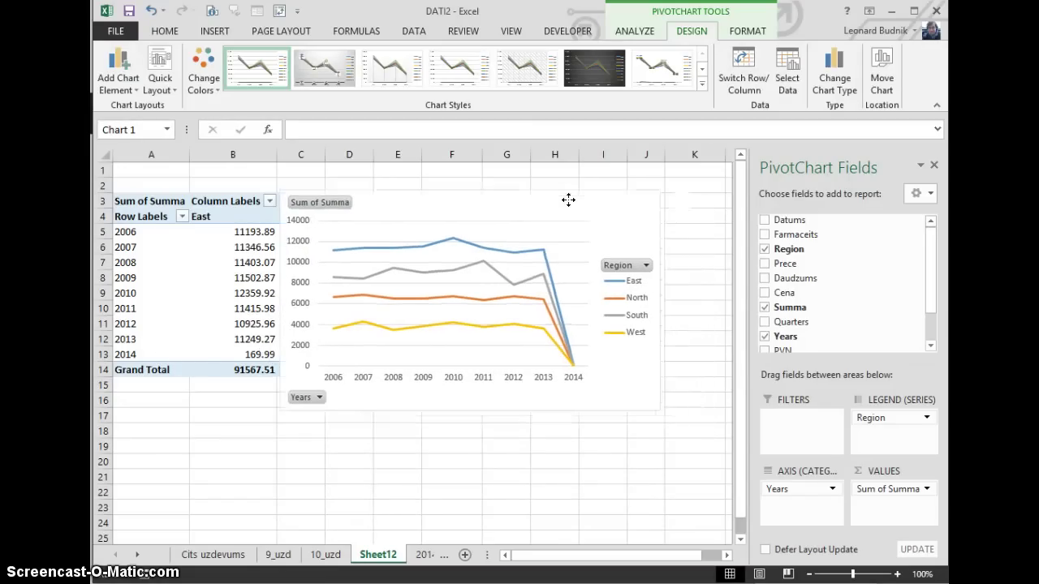
Exclude 2014 and >04.01.2014 with the chart's Years filter, and shift the chart slightly down over the table.
left_click(320, 398)
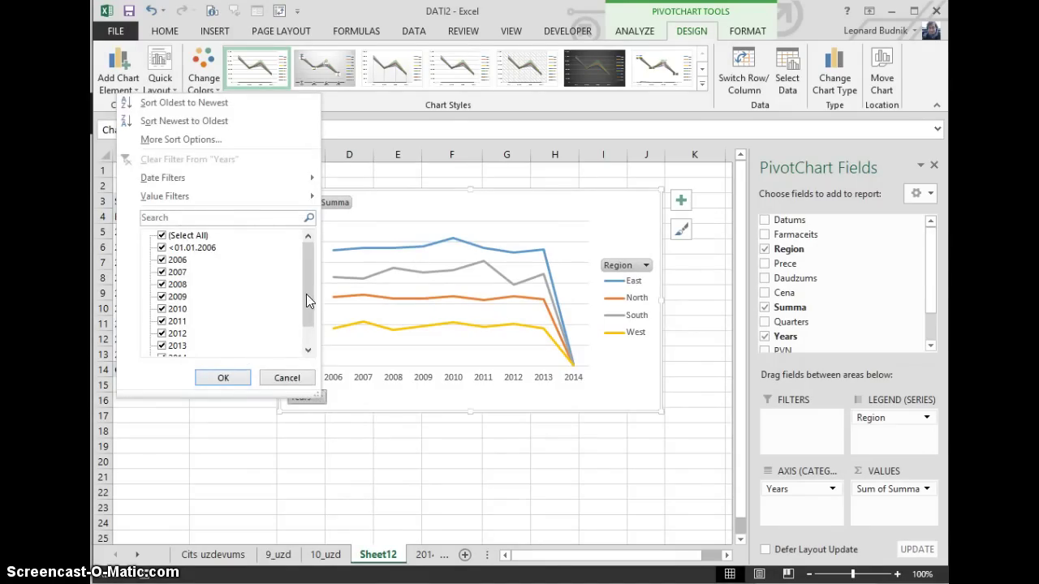
scroll(306, 294, "down", 1)
left_click(162, 334)
left_click(162, 347)
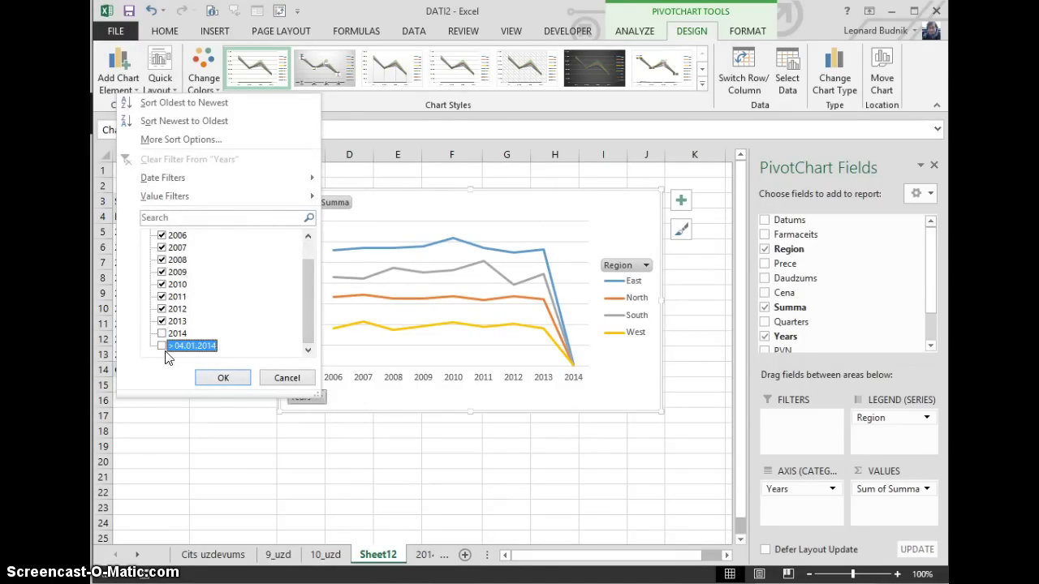
left_click(223, 378)
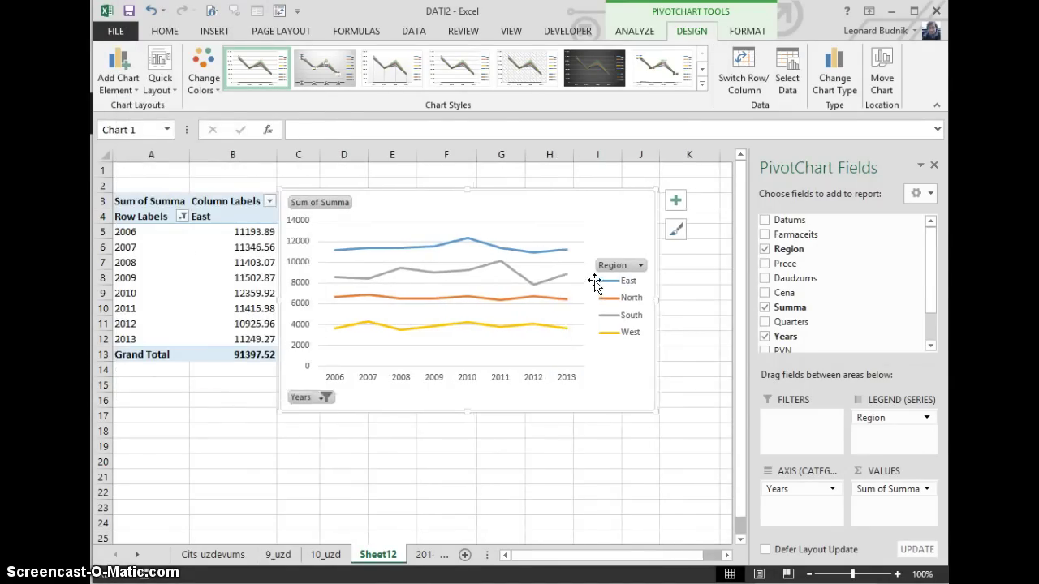
mouse_move(620, 211)
left_mouse_down()
mouse_move(622, 273)
mouse_move(568, 255)
mouse_move(577, 232)
left_mouse_up()
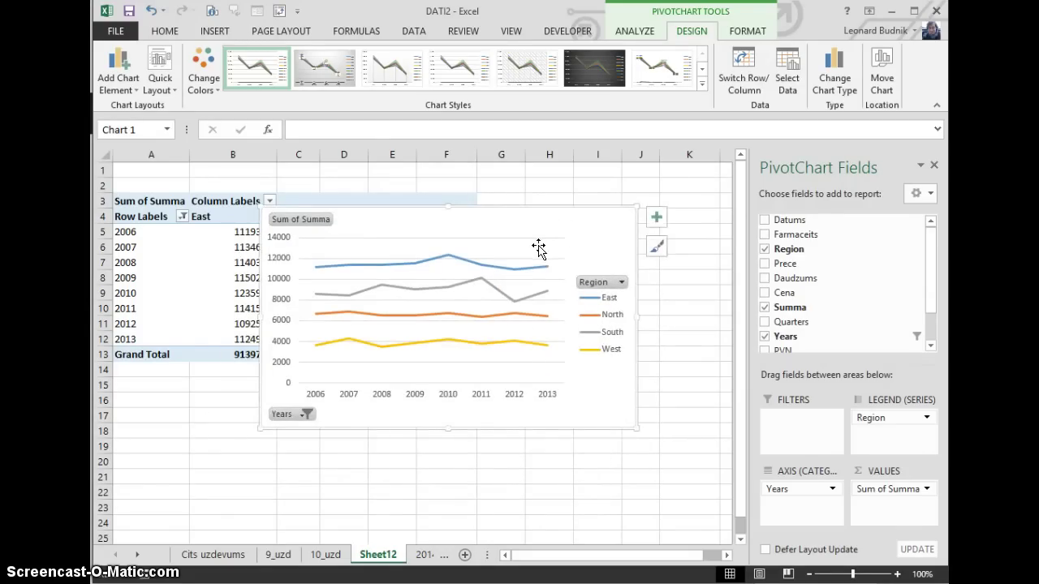
Rename the chart's worksheet Sheet12 as 11_uzd.
left_click(379, 552)
type("11")
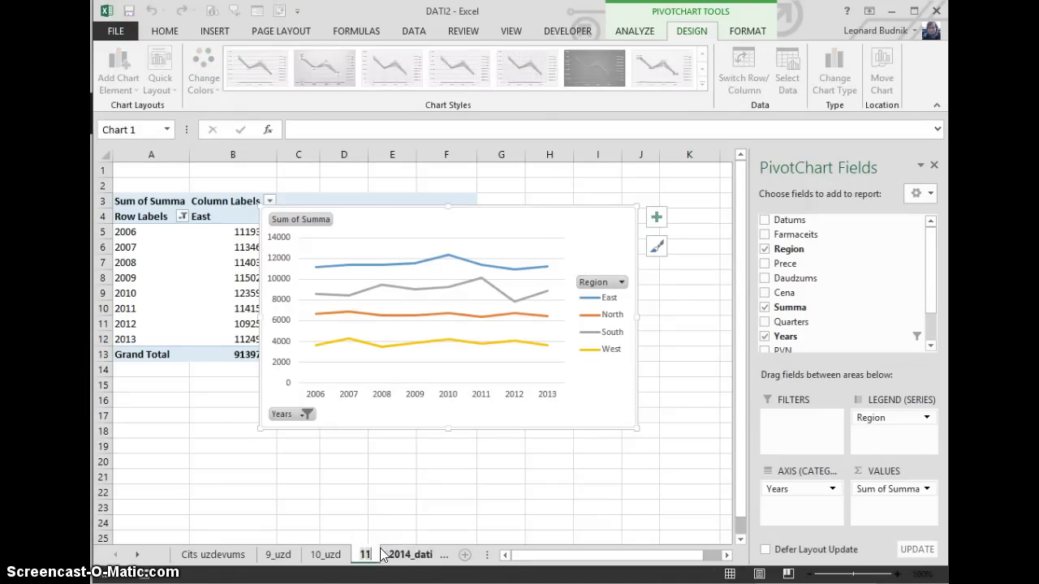
type("_uzd")
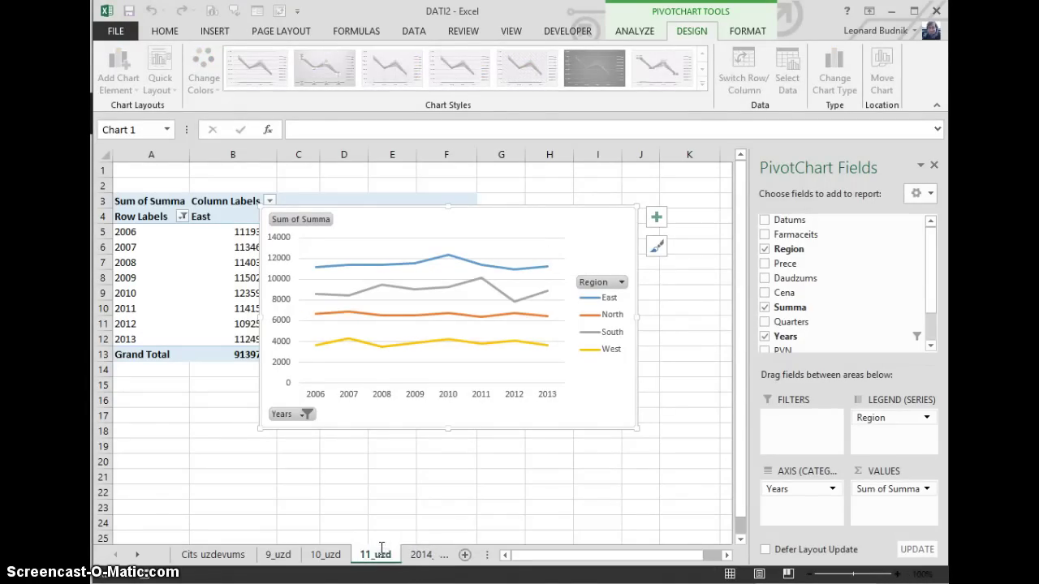